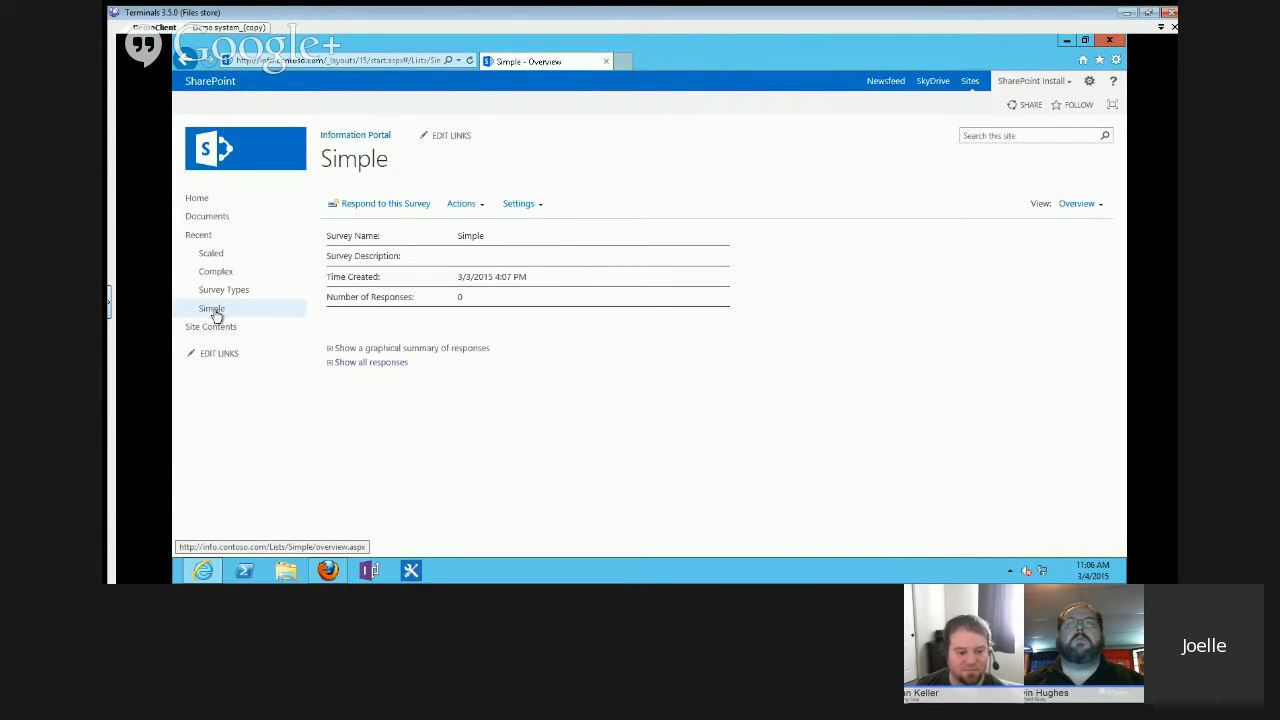
Search the apps available to add for "survey" and view the Survey app's creation dialog without creating a survey.
left_click(516, 204)
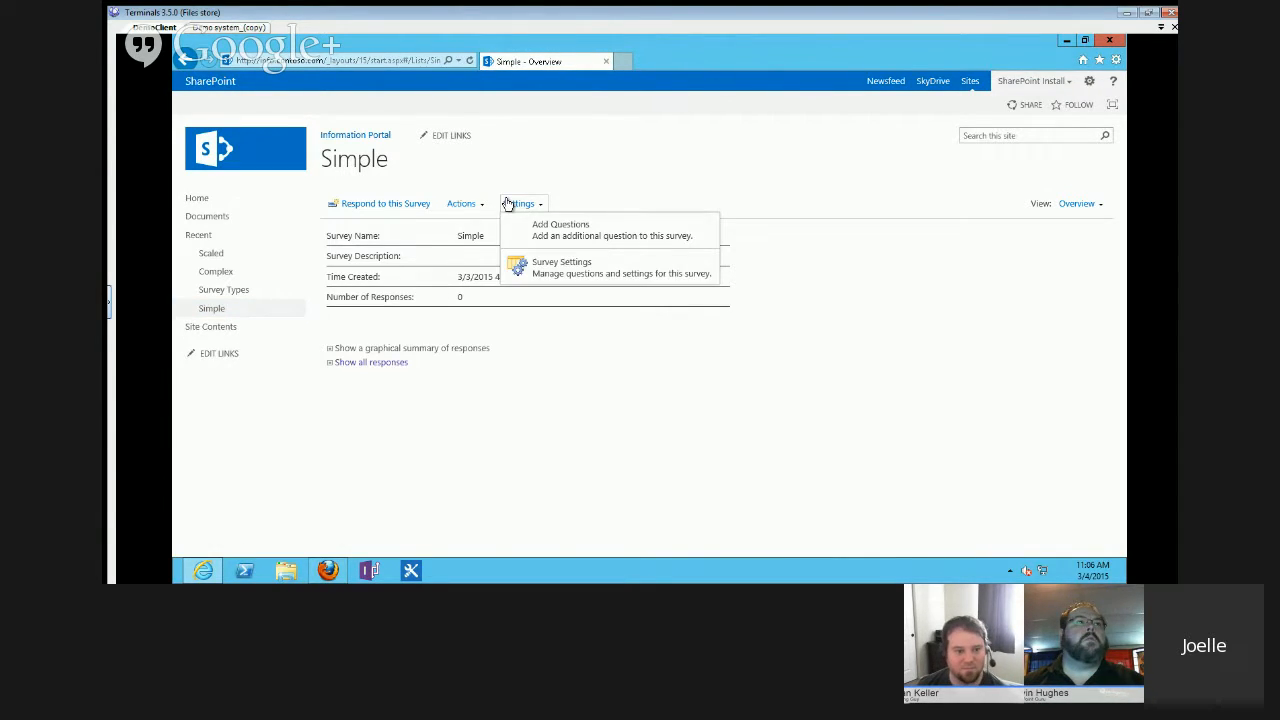
left_click(627, 382)
left_click(1089, 81)
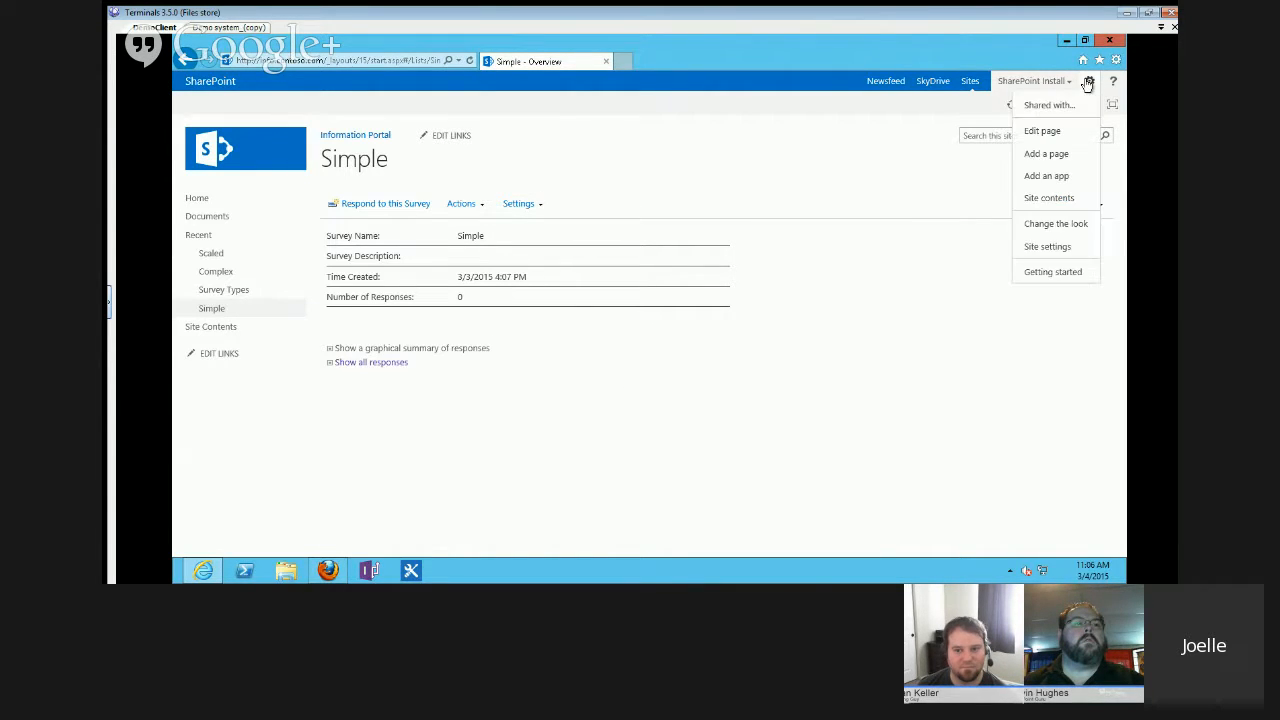
left_click(1048, 176)
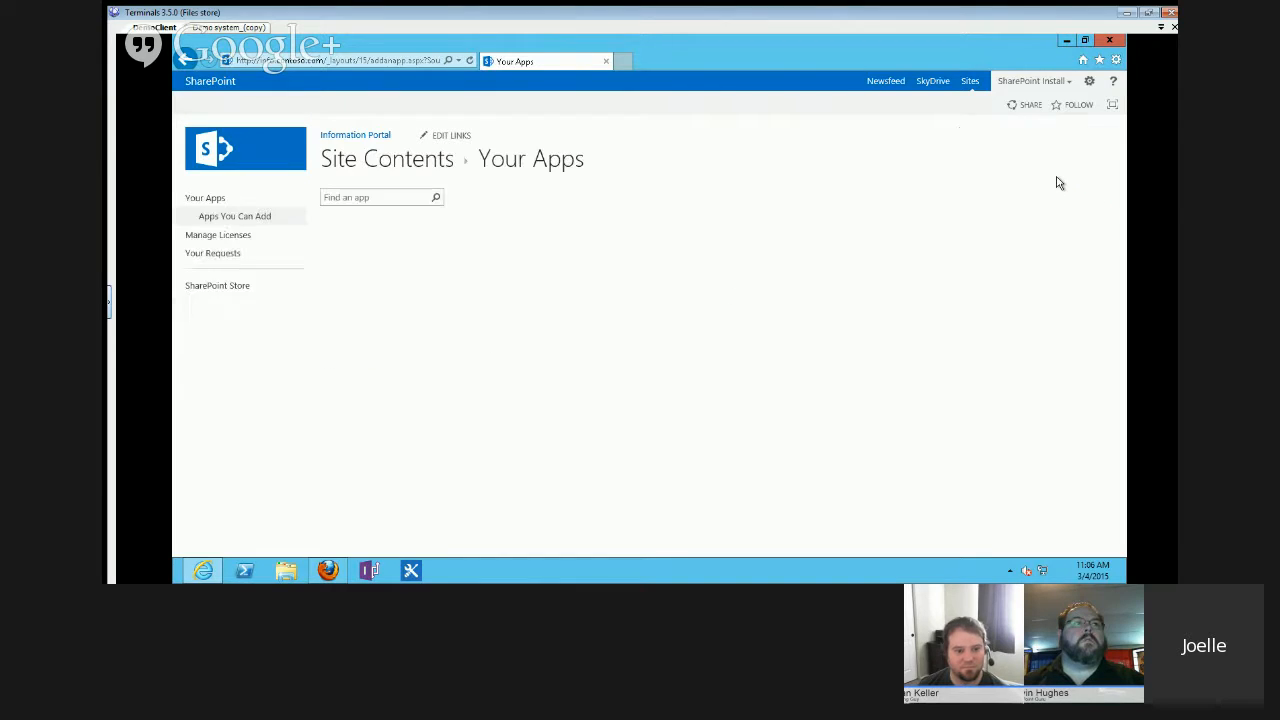
left_click_drag(738, 155, 366, 203)
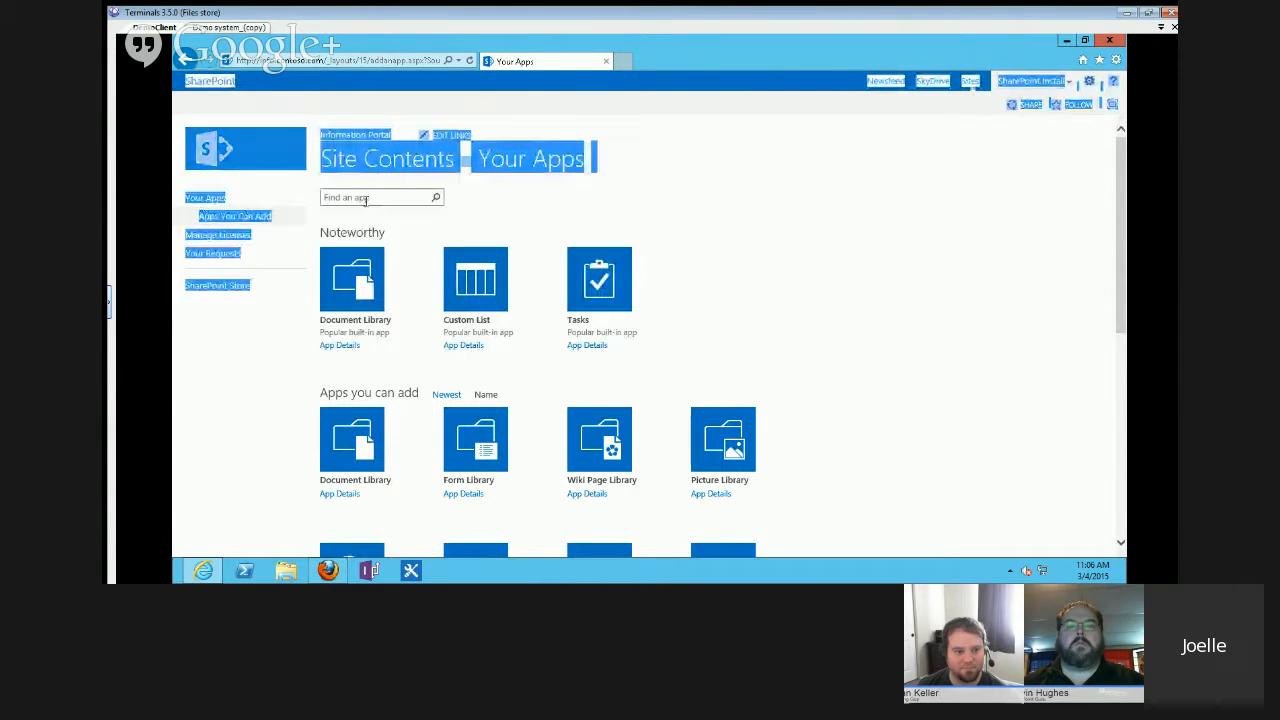
left_click(369, 200)
type("sur")
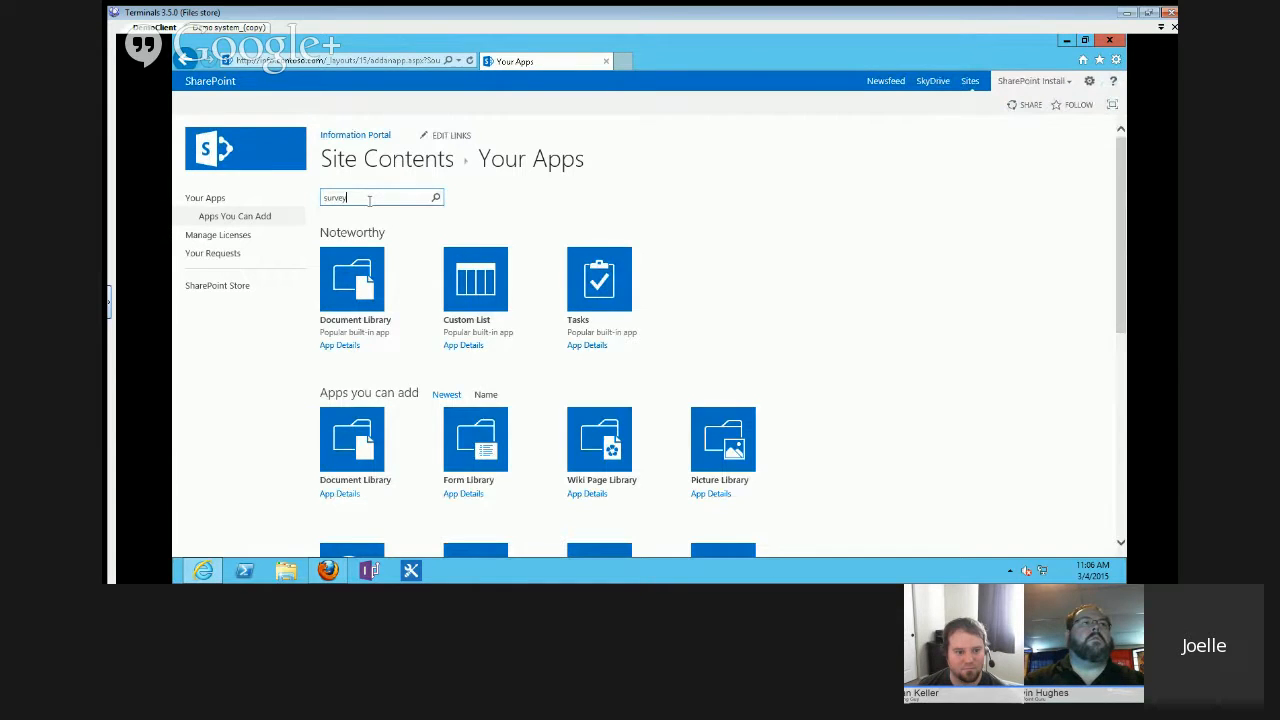
type("vey")
key("Return")
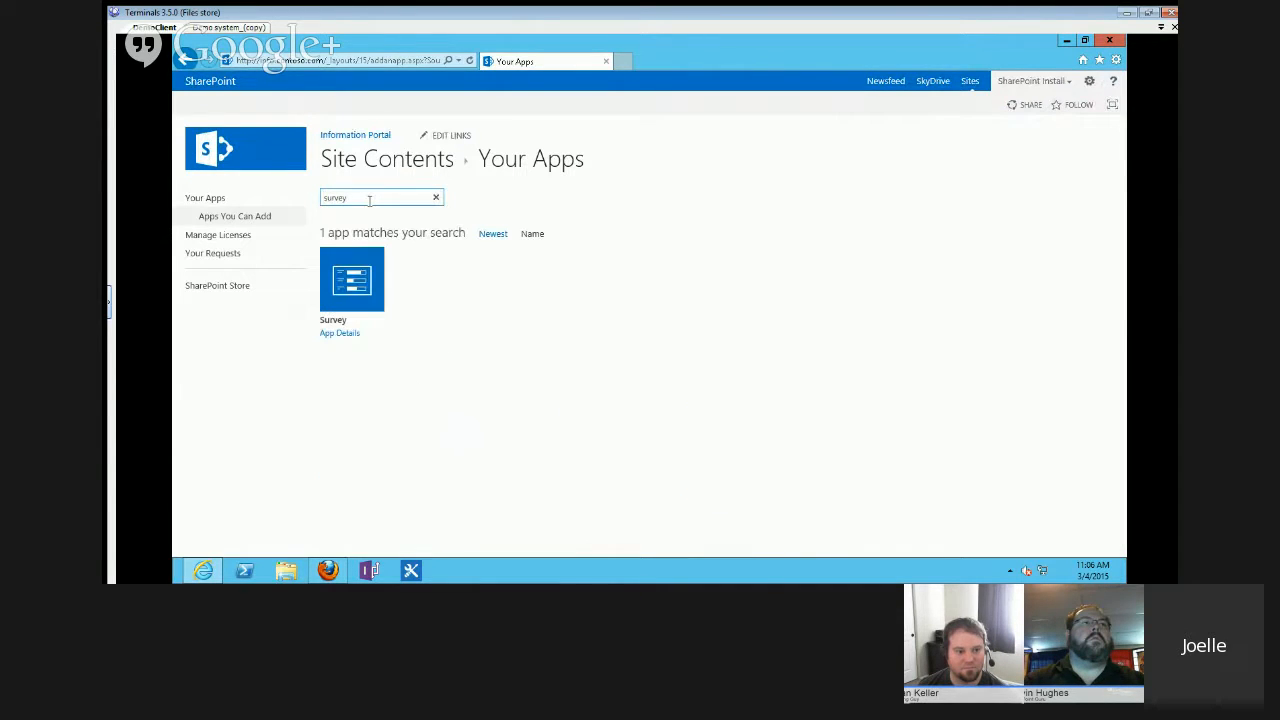
left_click(337, 308)
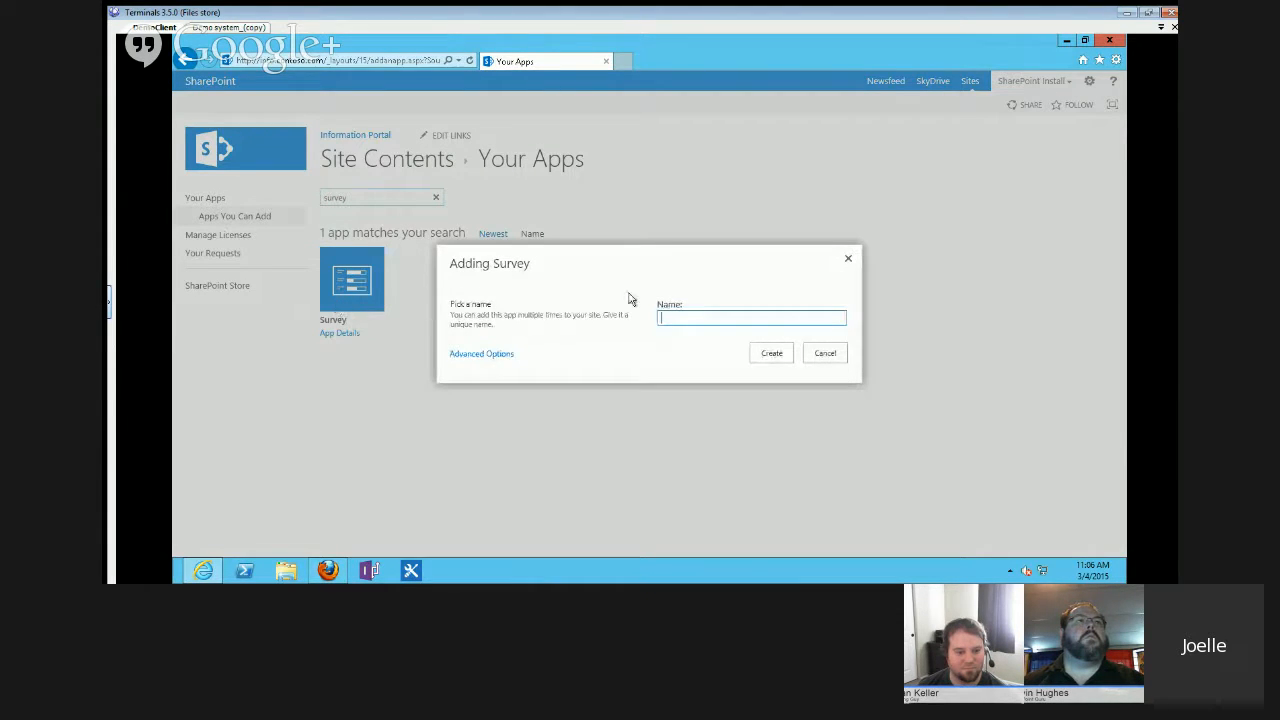
left_click(832, 358)
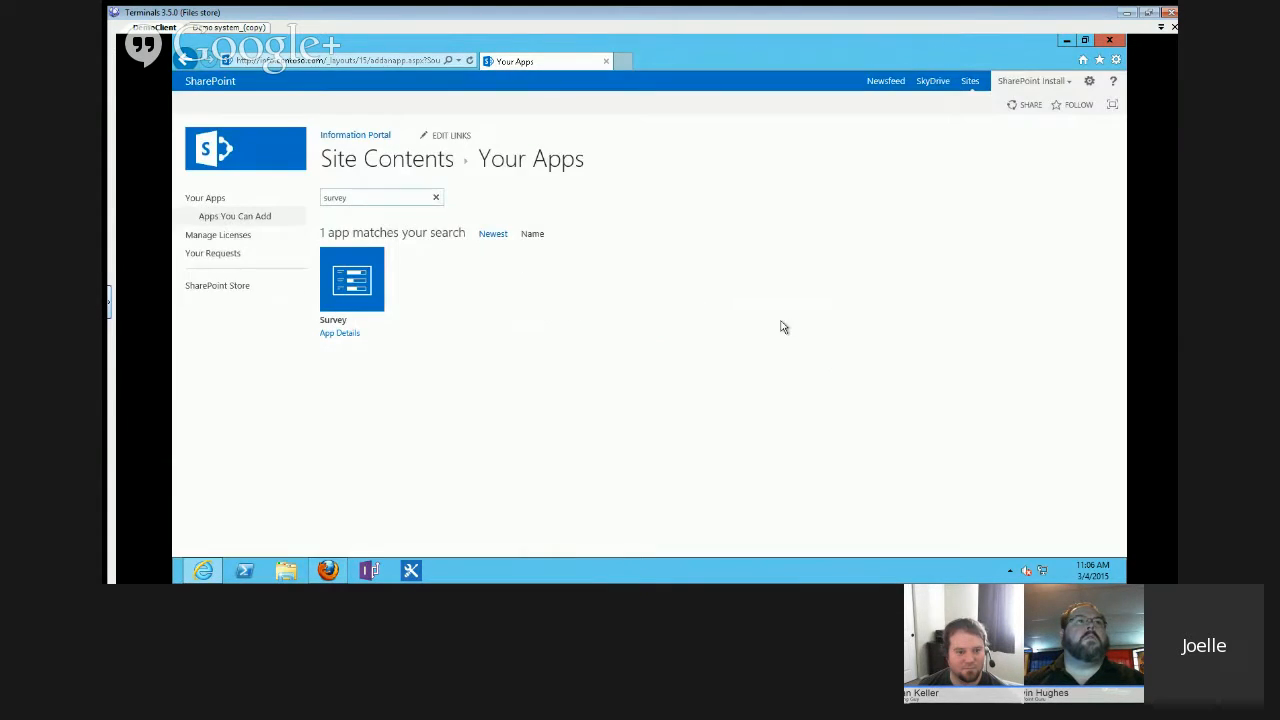
Open the Simple survey's settings from the Information Portal and review its list of questions.
left_click(328, 138)
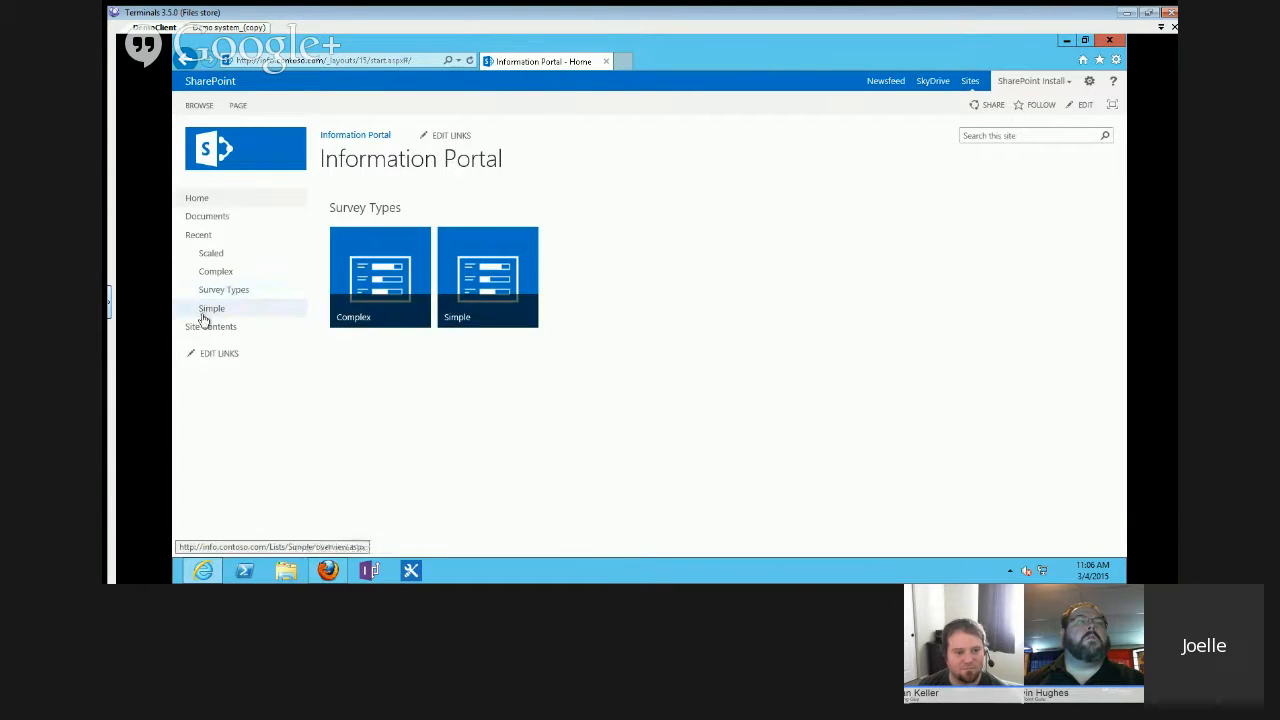
left_click(207, 310)
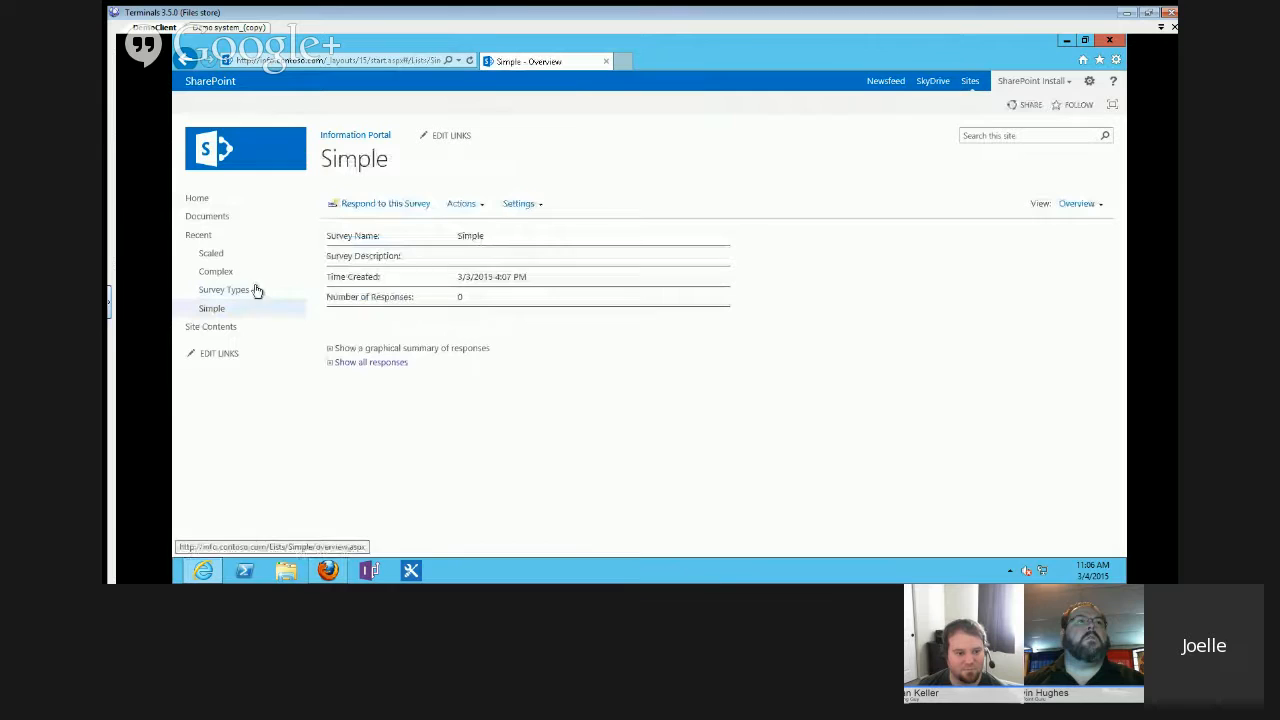
left_click(537, 203)
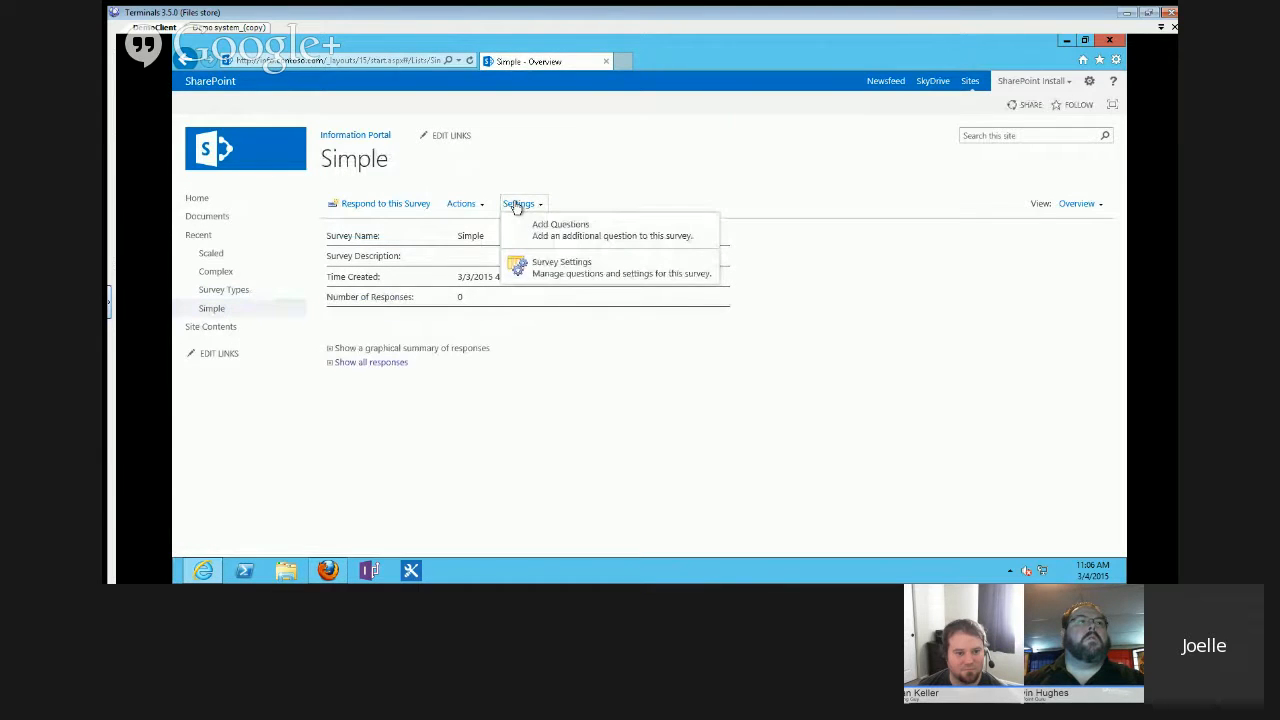
left_click(551, 266)
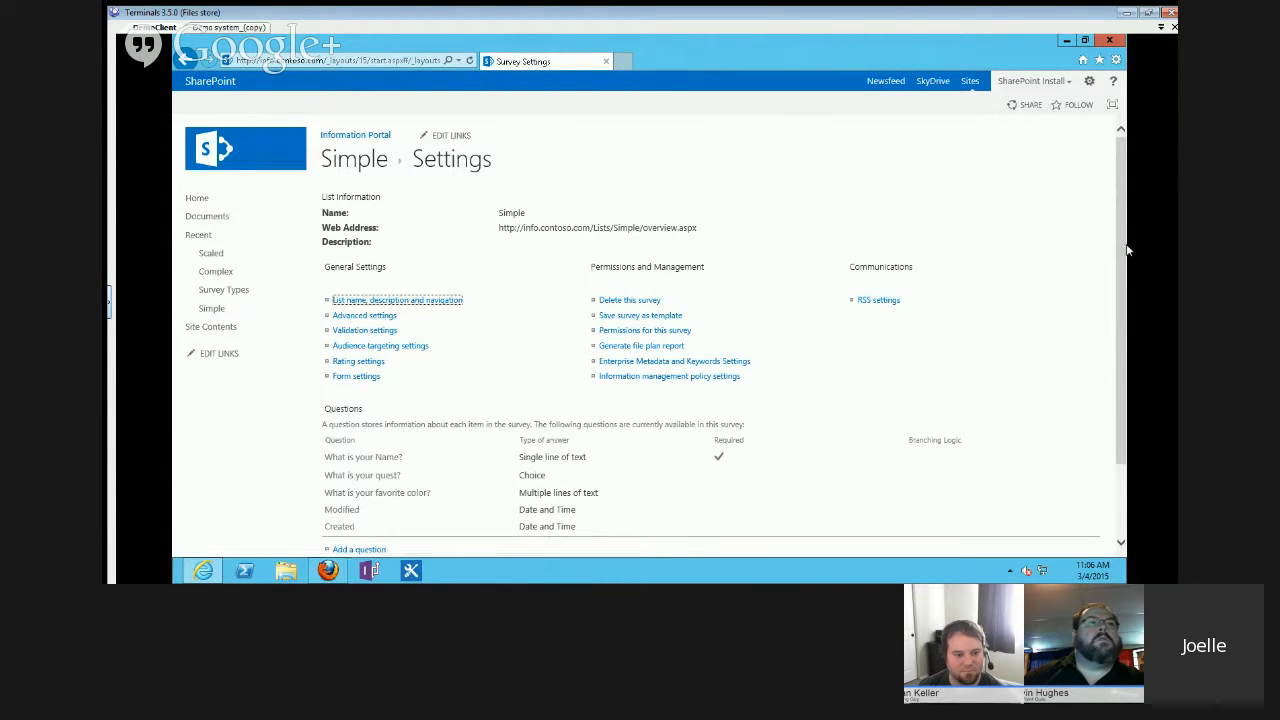
left_click_drag(1117, 245, 1114, 408)
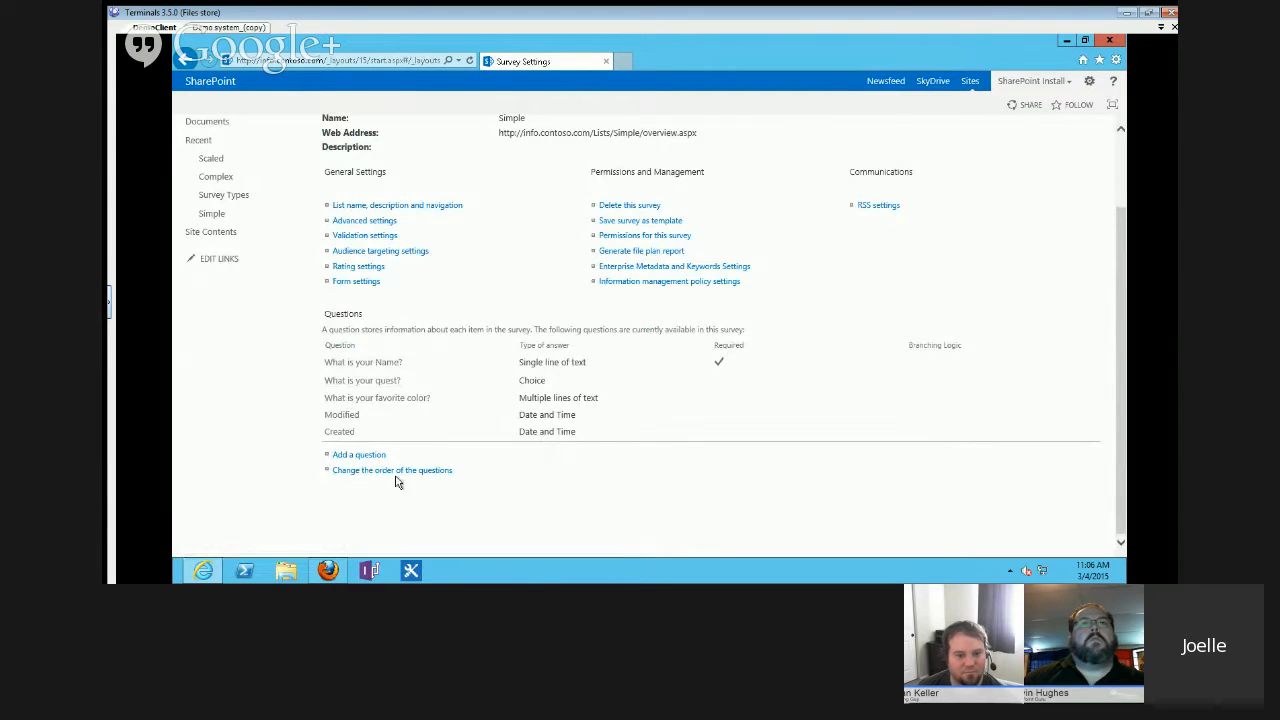
Start a new question in the Simple survey and compare the settings for Single line of text and Multiple lines of text answers.
left_click(352, 456)
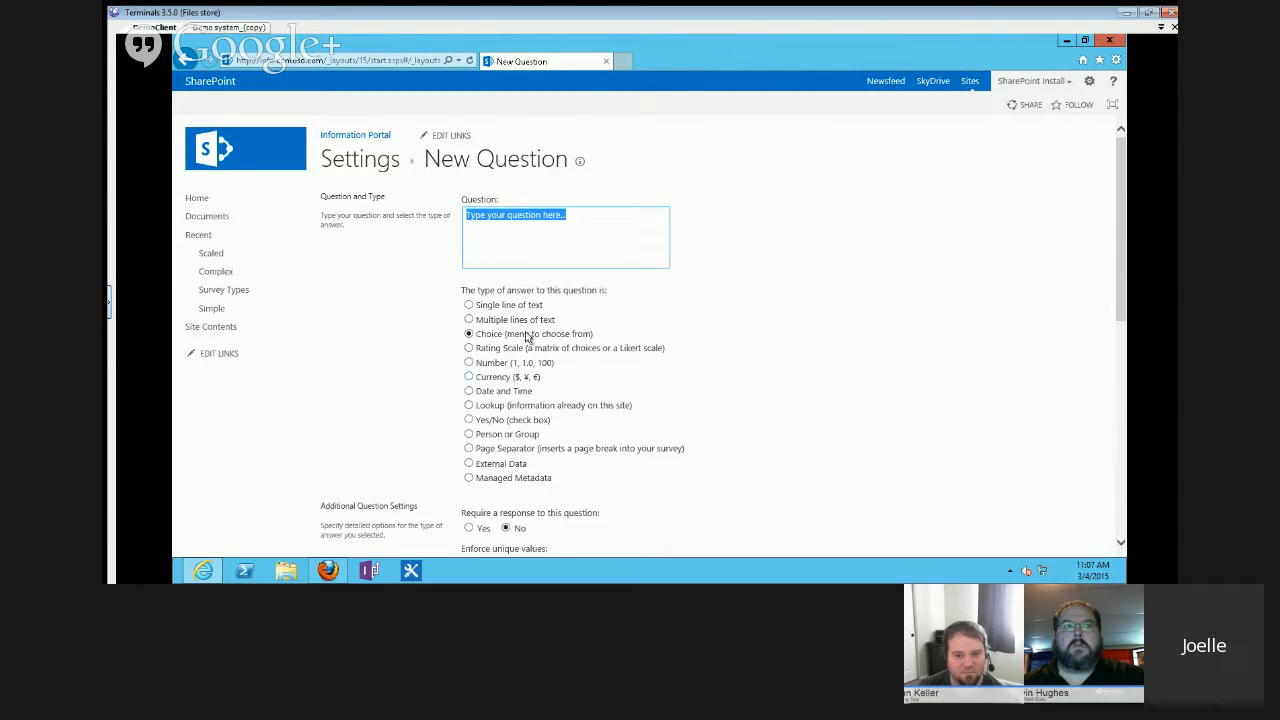
left_click(571, 220)
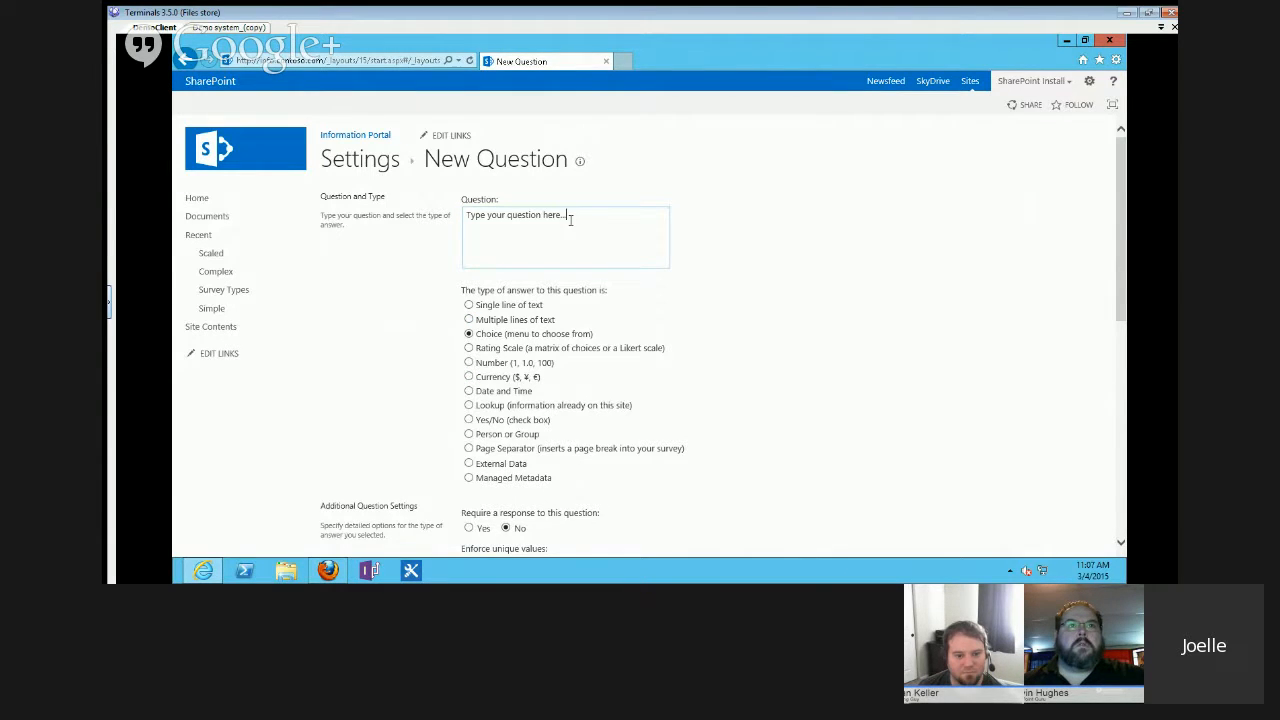
left_click(536, 308)
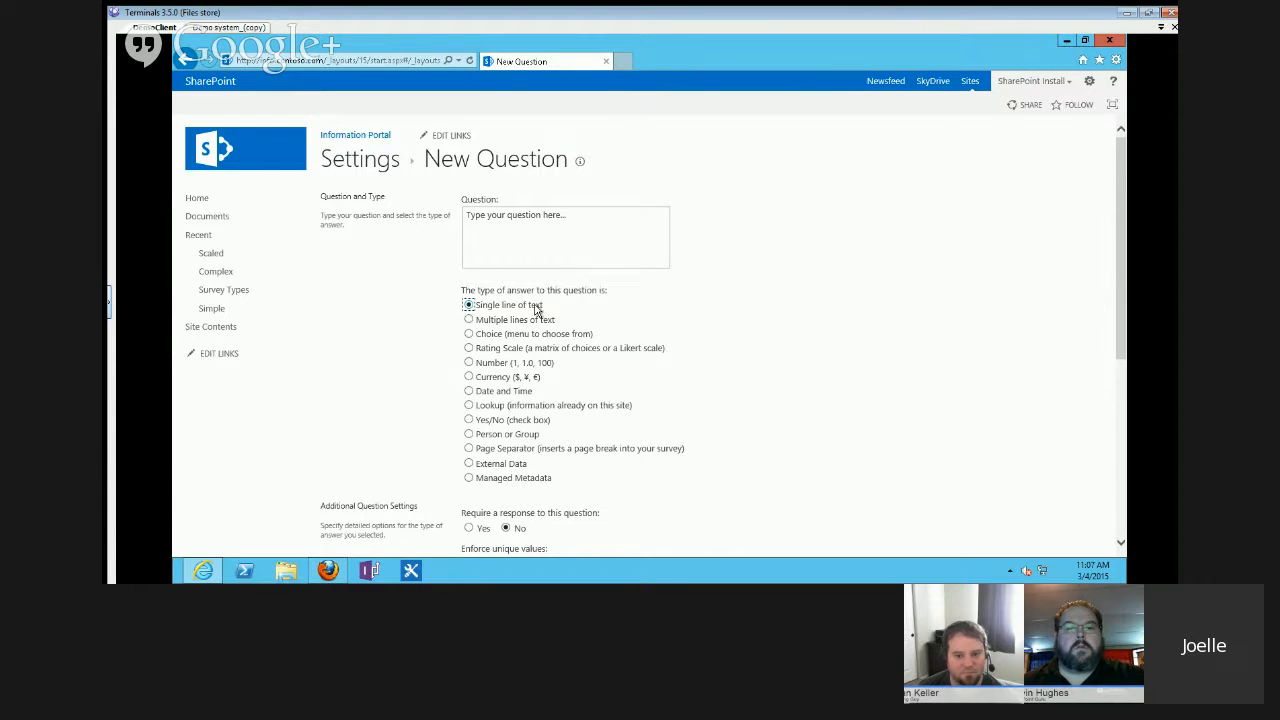
left_click(510, 322)
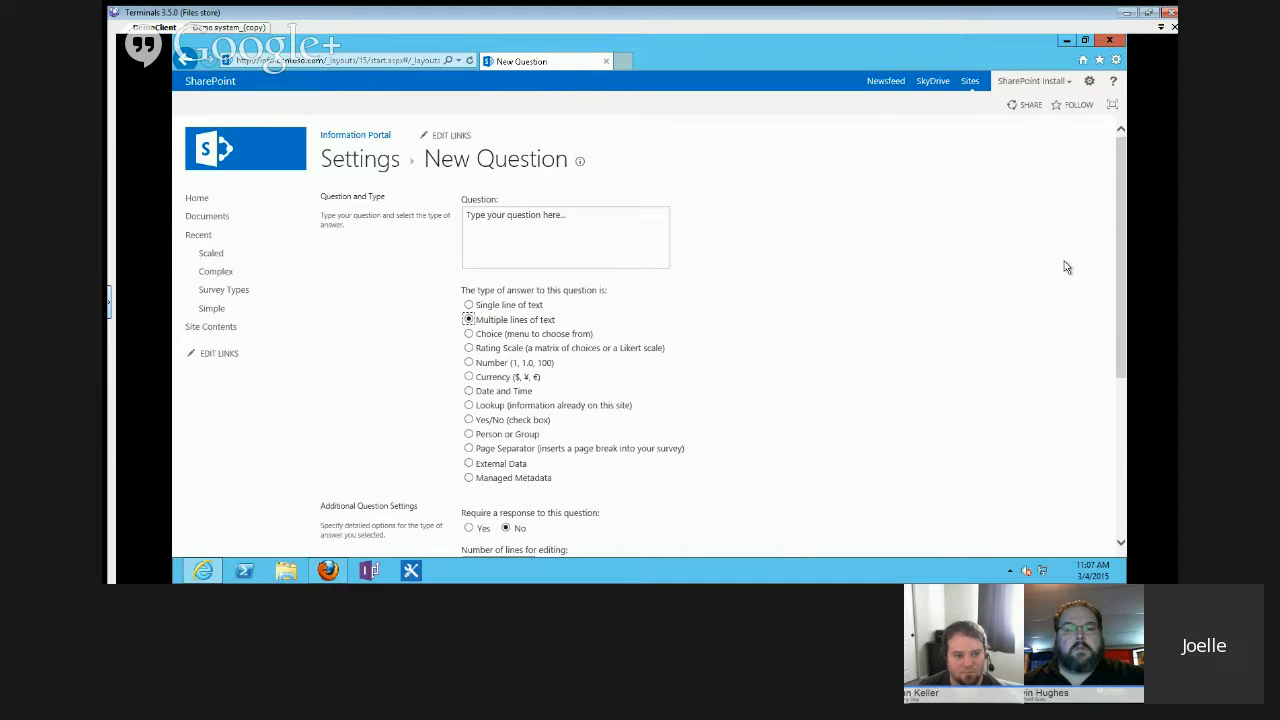
scroll(1116, 268, "down", 1)
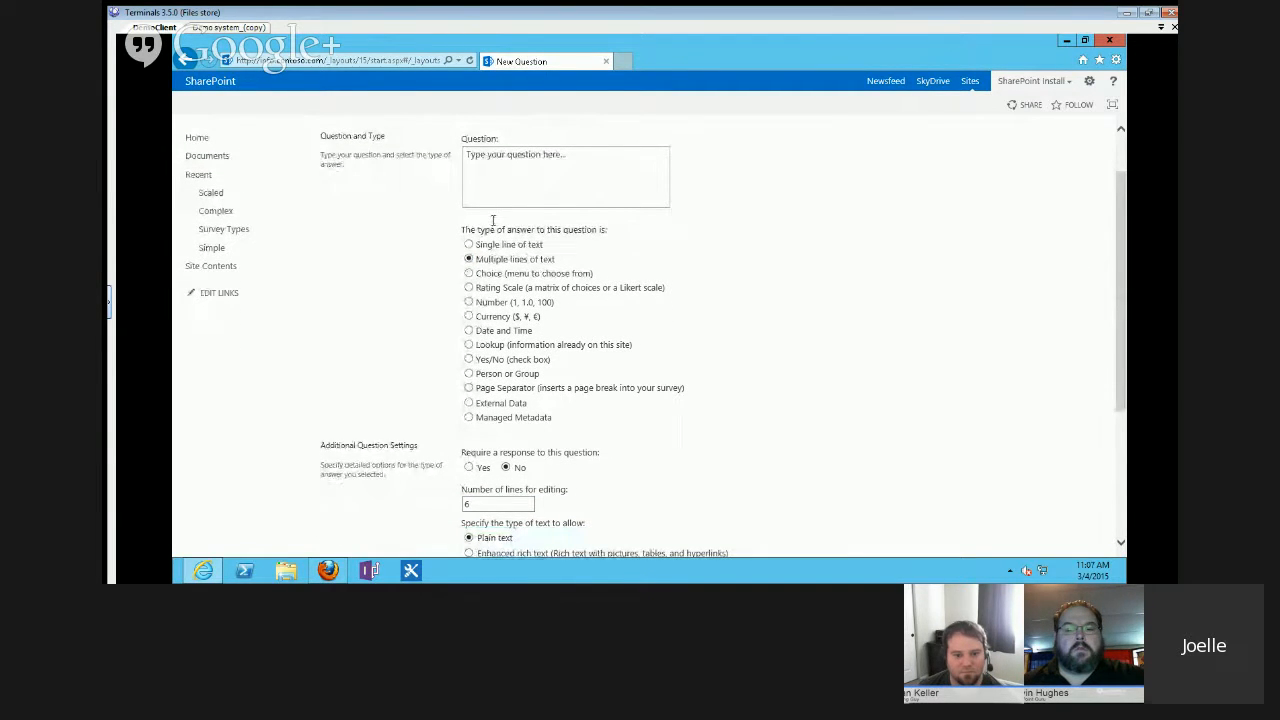
left_click(489, 247)
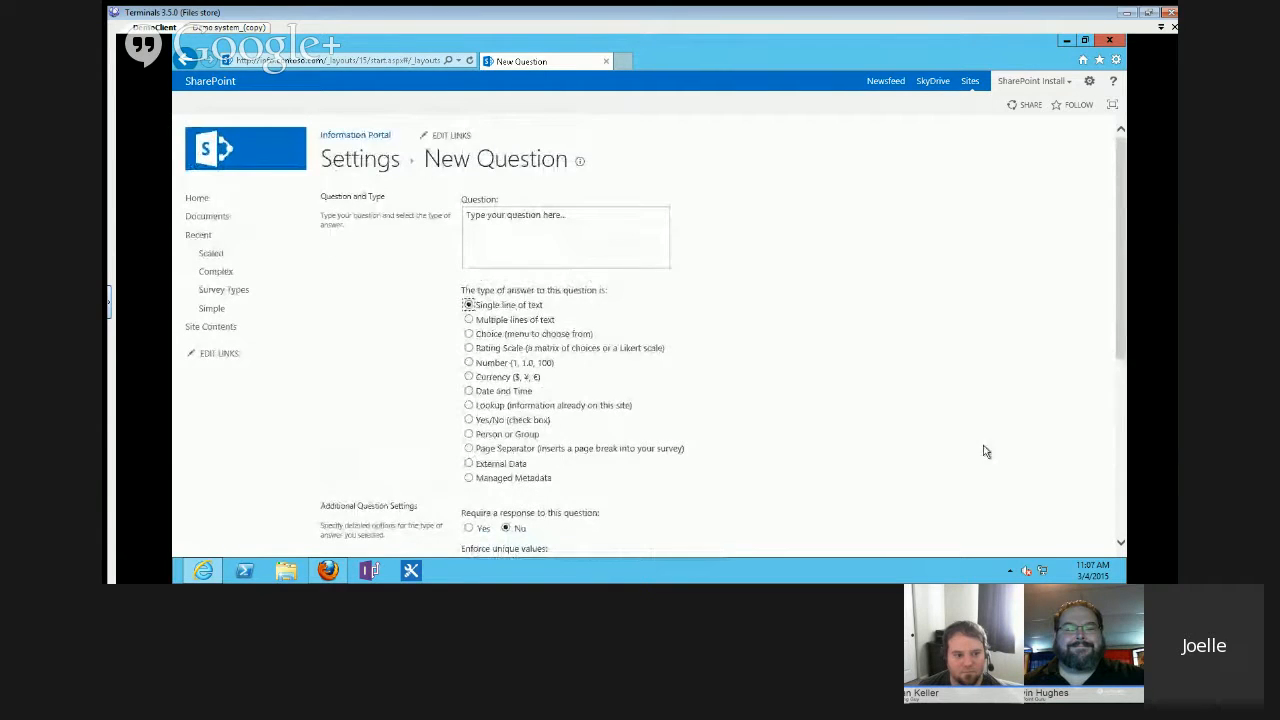
scroll(1106, 460, "down", 4)
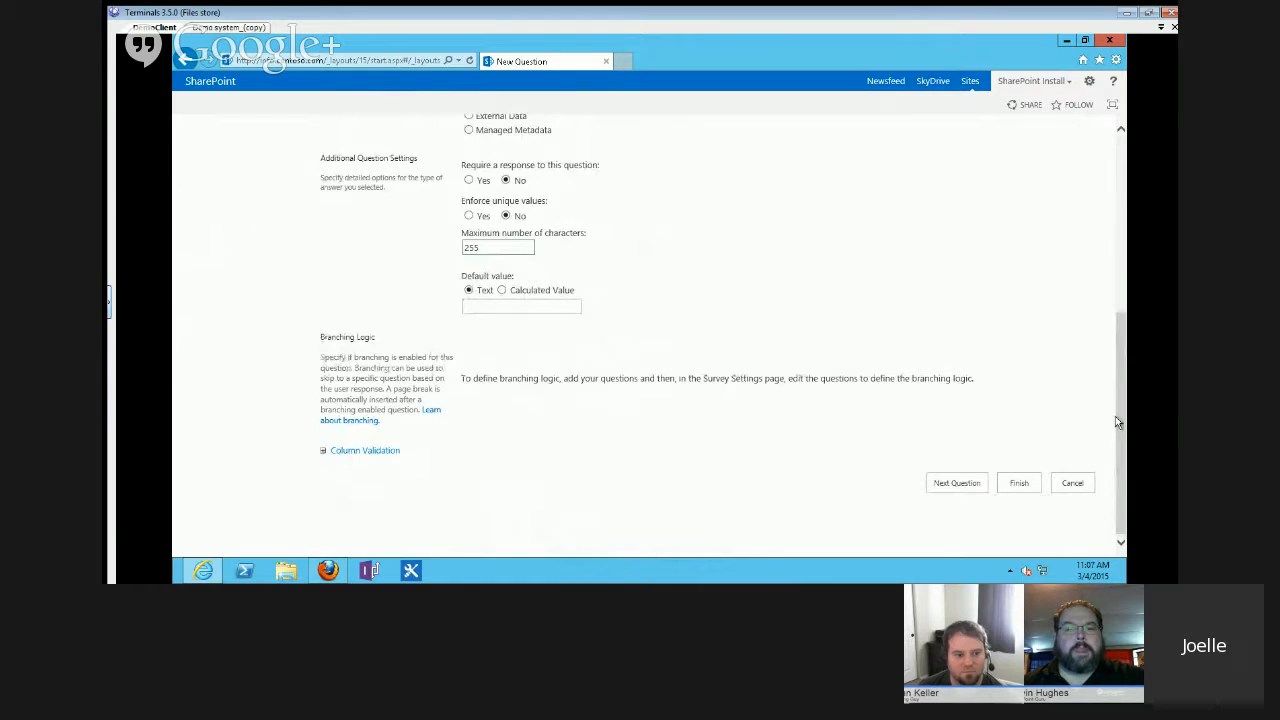
left_click_drag(1118, 422, 1114, 303)
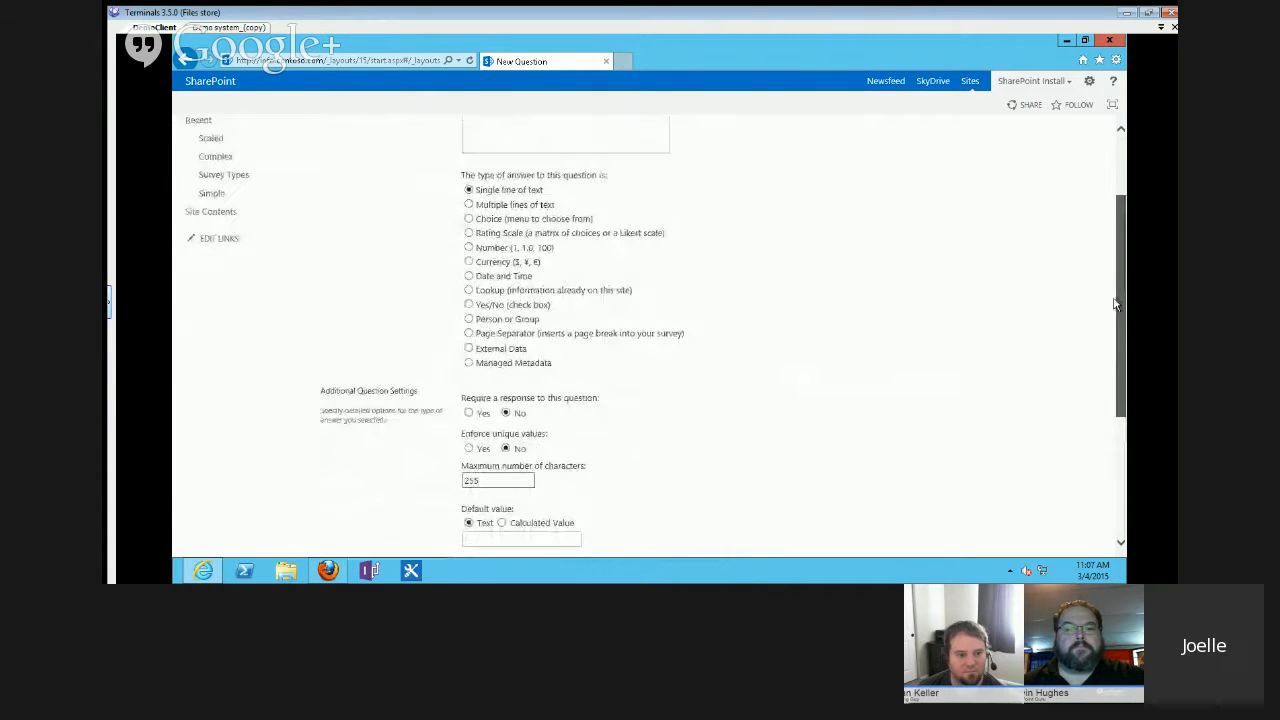
left_click(525, 207)
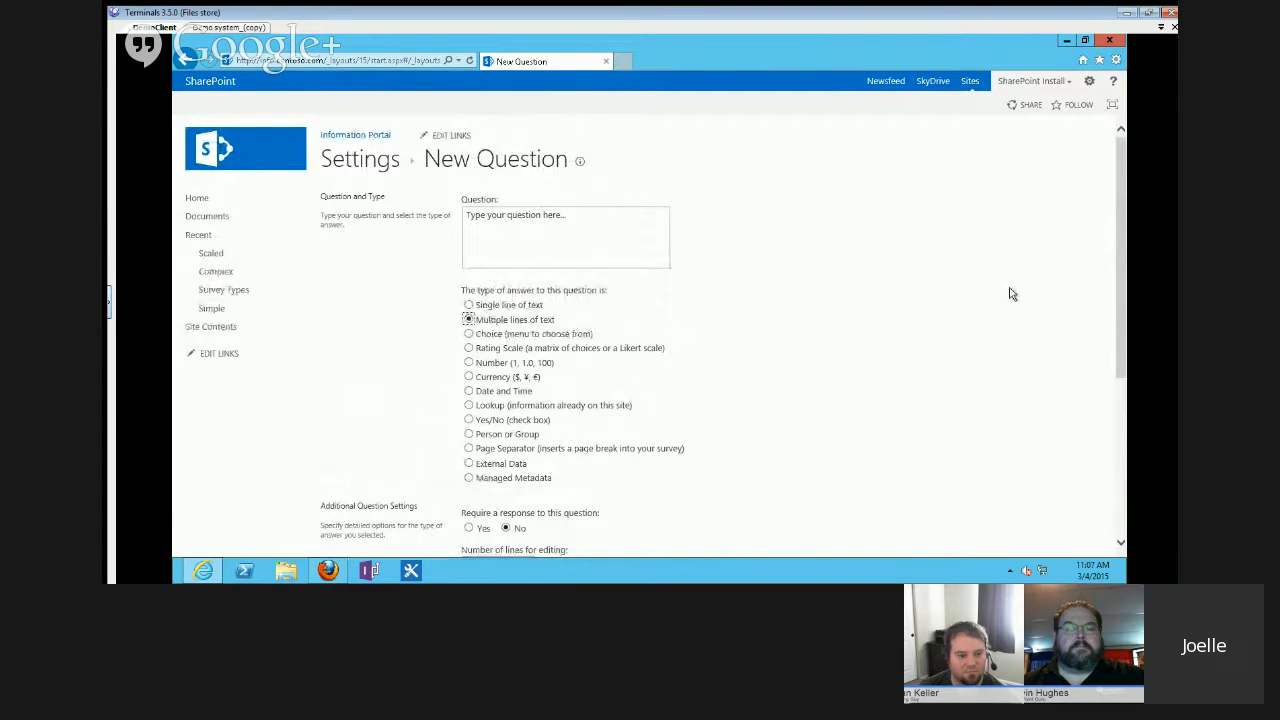
Examine the additional question settings for the Choice (menu to choose from) answer type, including choices and display options, and leave the question unsaved.
left_click(494, 334)
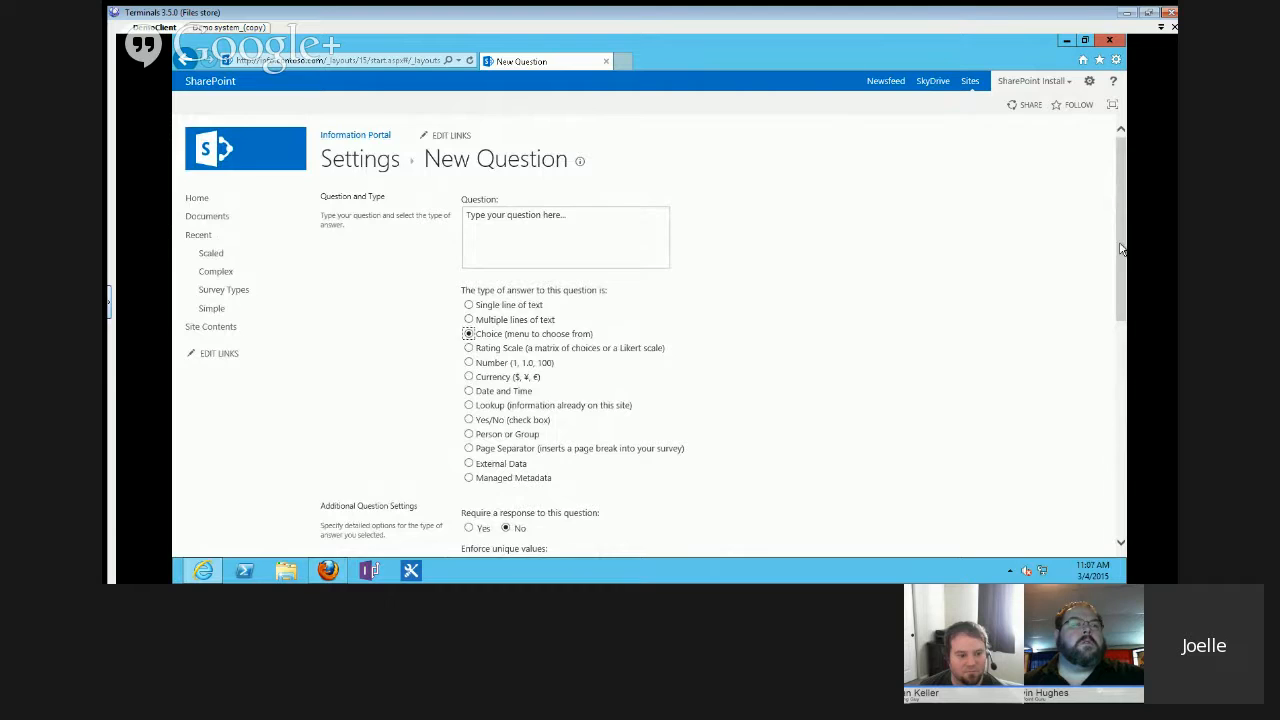
scroll(1080, 300, "down", 3)
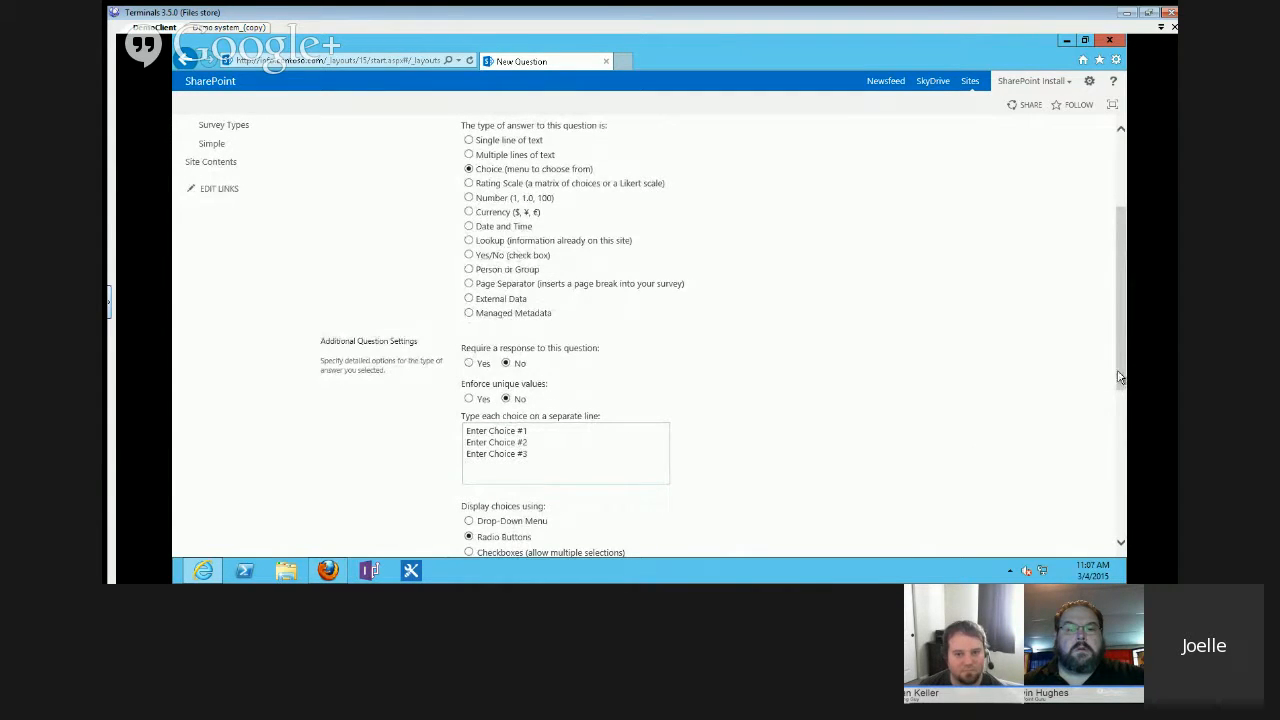
left_click_drag(1119, 376, 1116, 436)
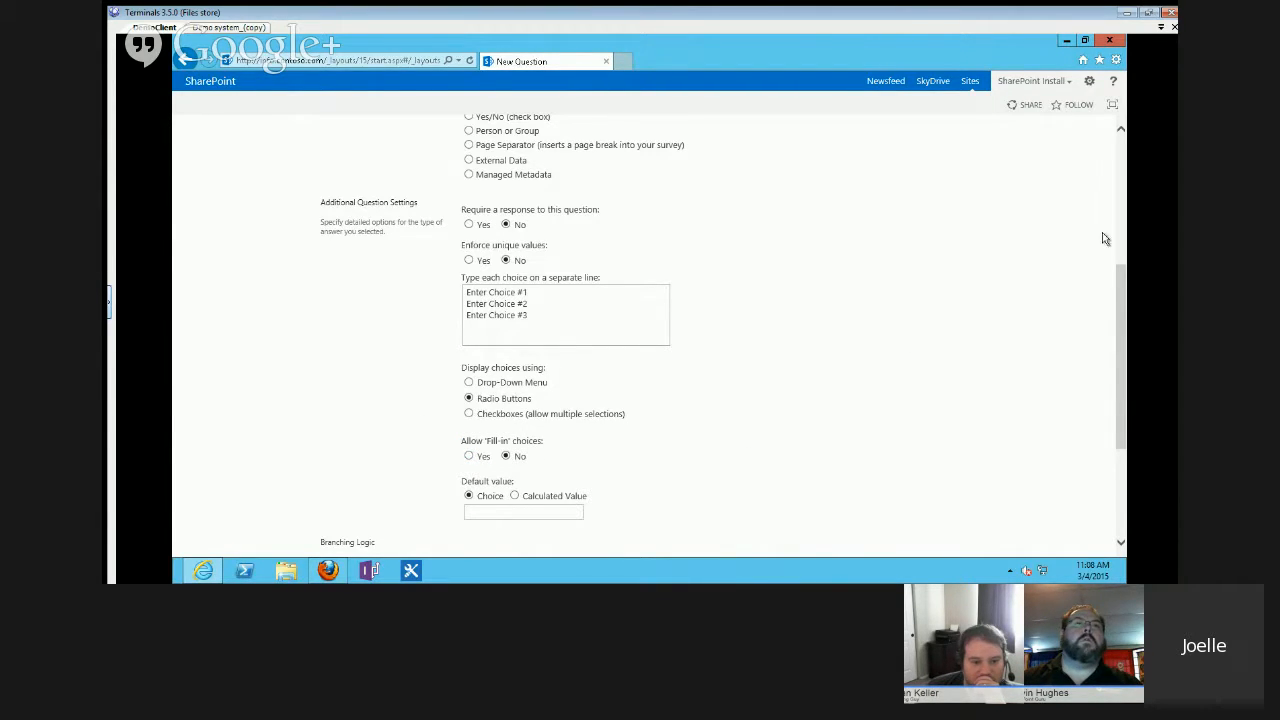
left_click_drag(1119, 380, 1108, 308)
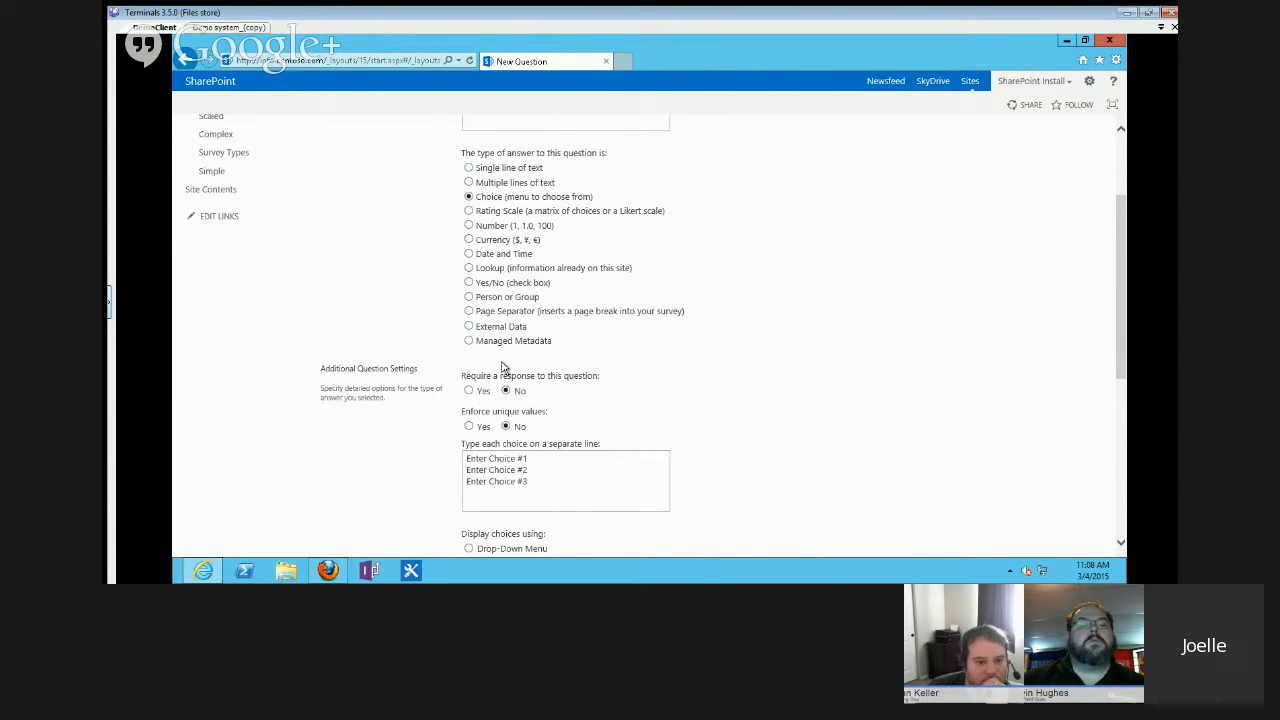
left_click_drag(1119, 269, 1123, 167)
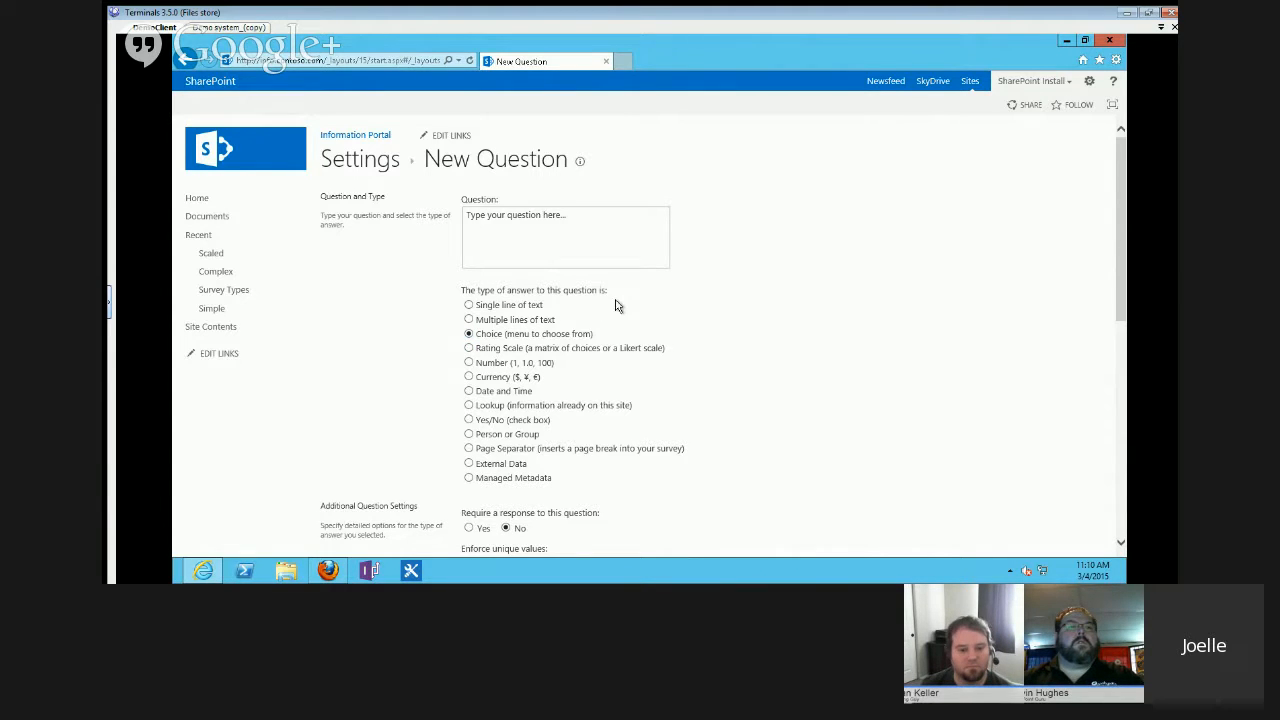
left_click(182, 59)
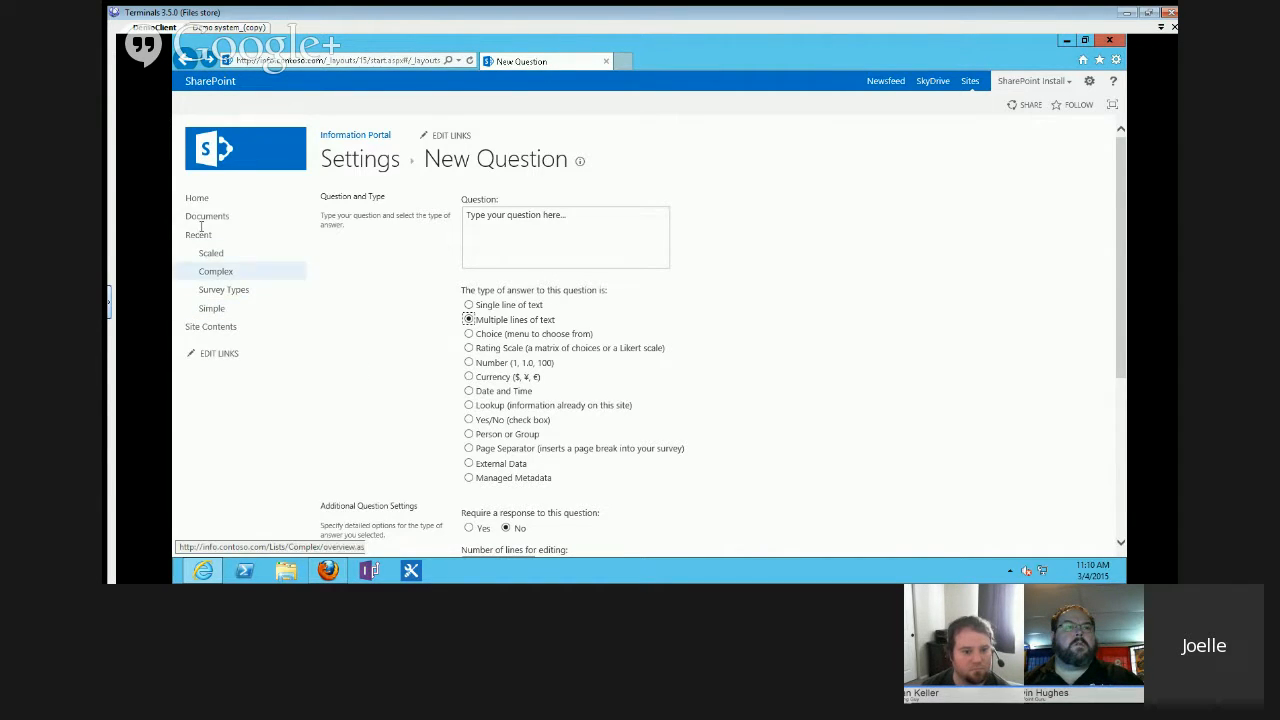
Submit a response to the Simple survey on the Information Portal with the respondent's name, quest "To Find the Holy Grail" and favorite color "Blue".
left_click(343, 140)
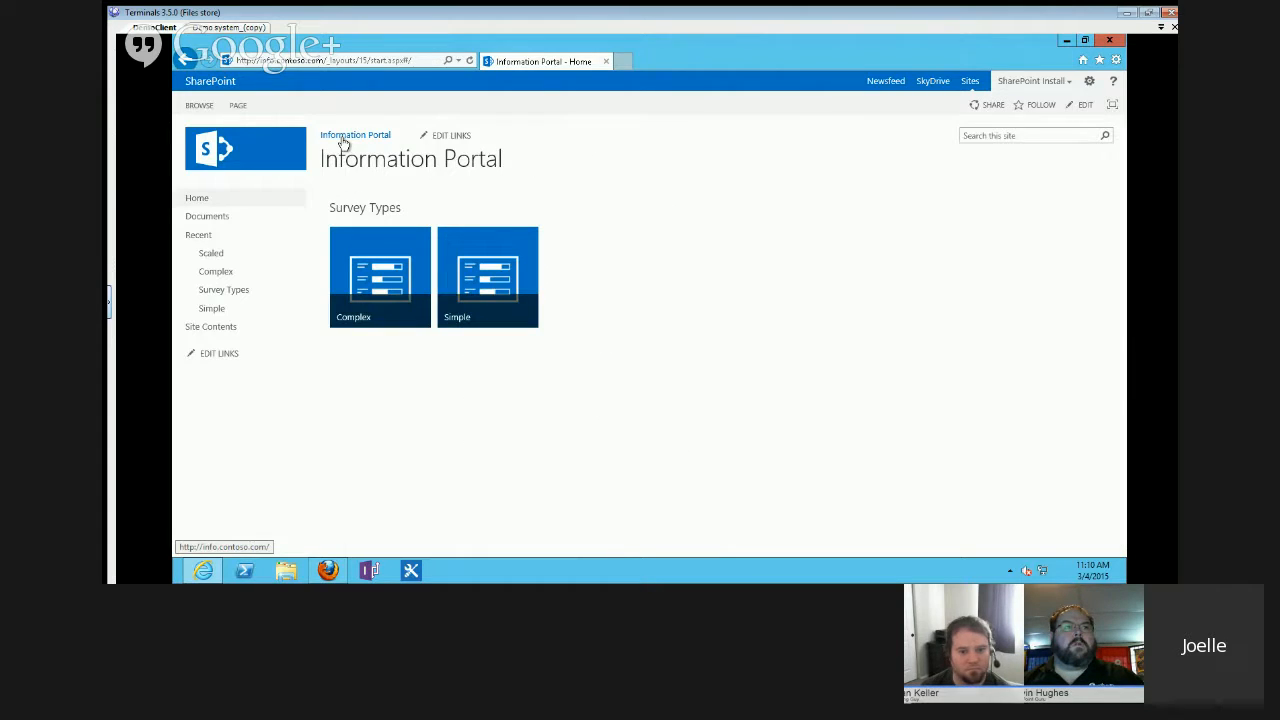
left_click(483, 285)
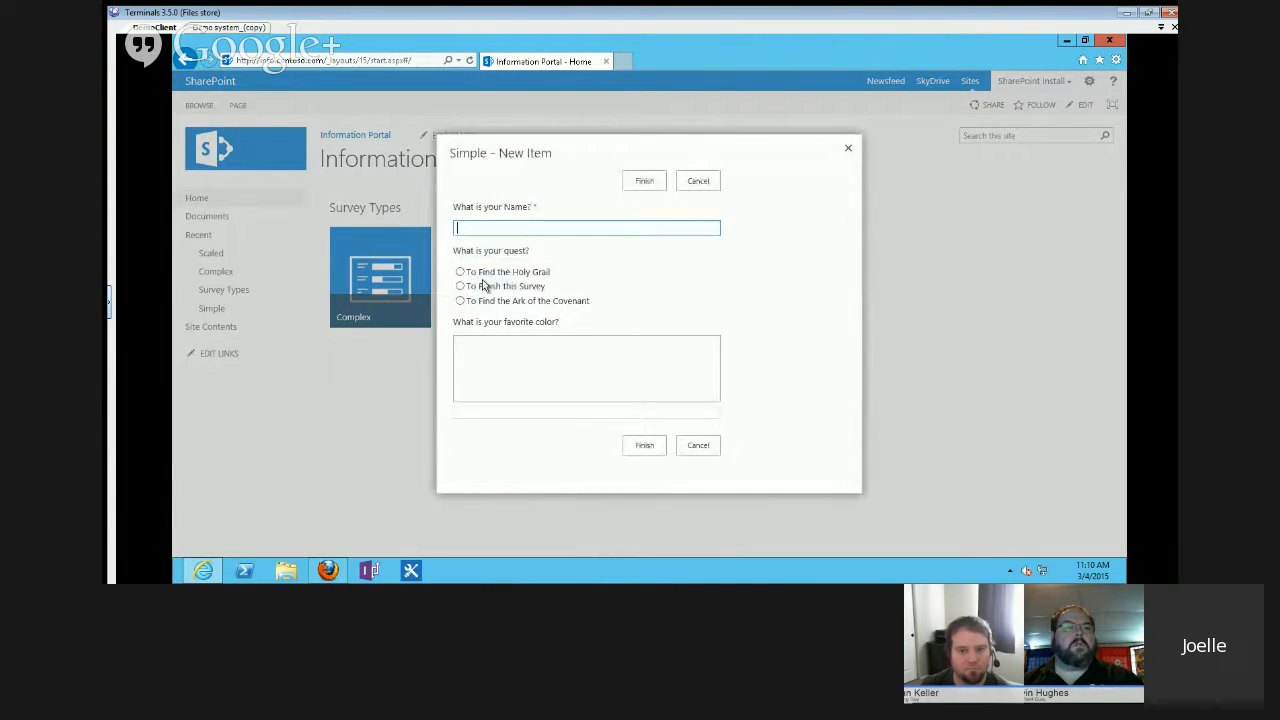
type("Stephen")
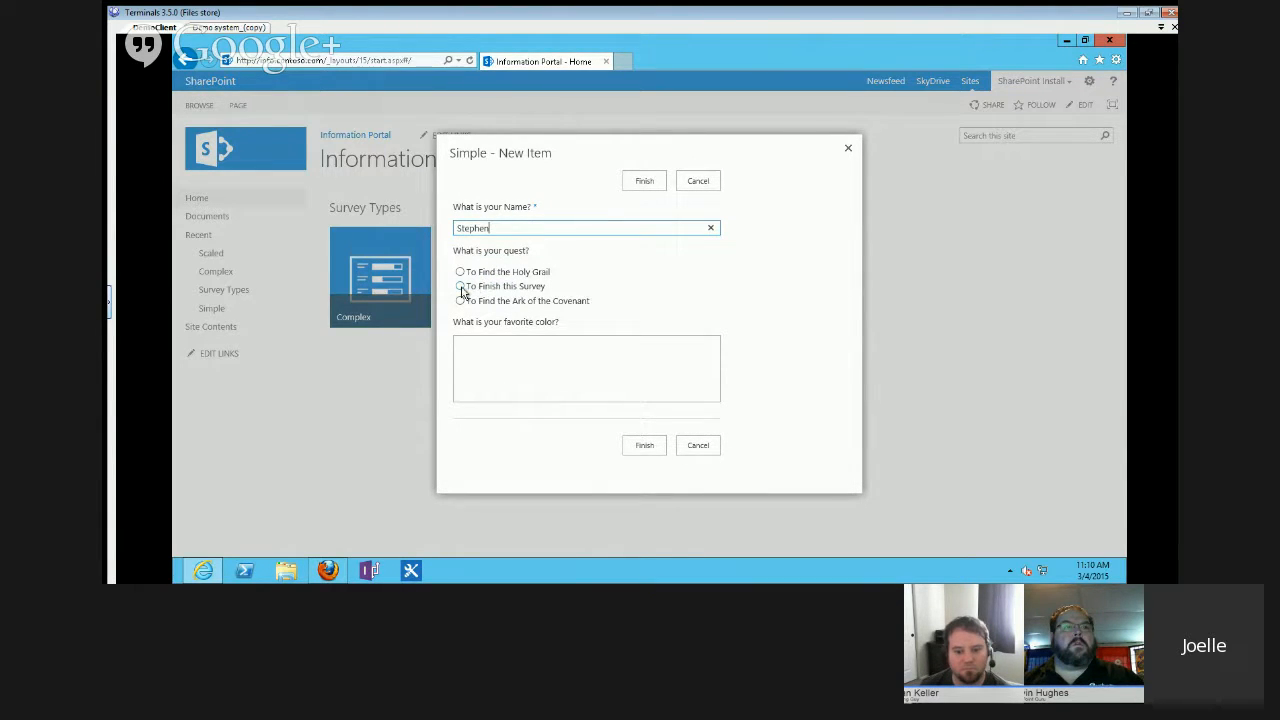
left_click(459, 272)
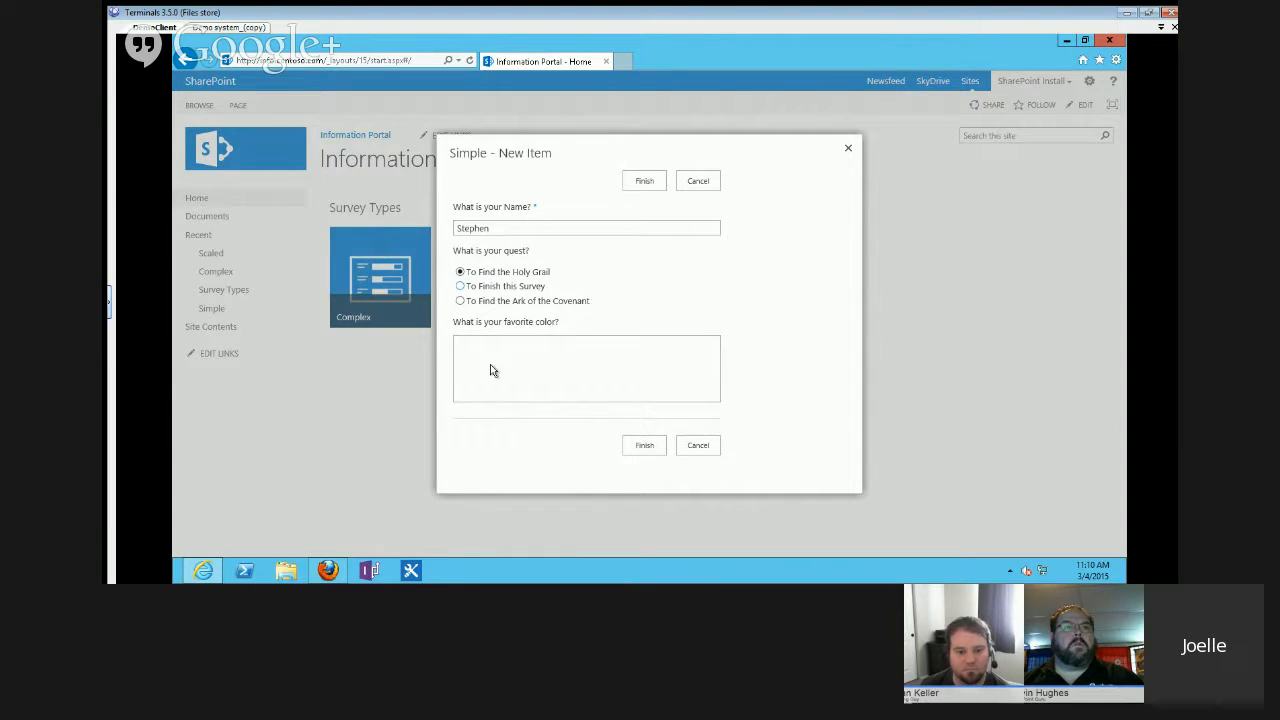
type("Blue")
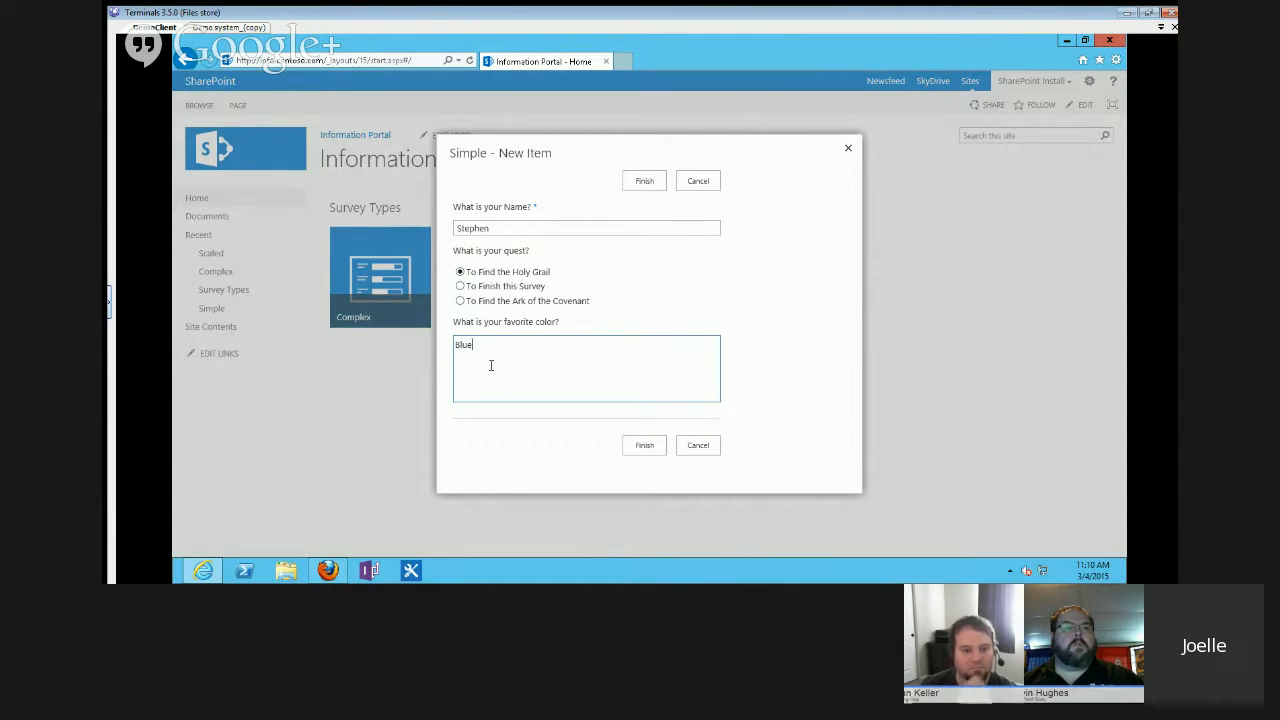
left_click(644, 447)
left_click(642, 444)
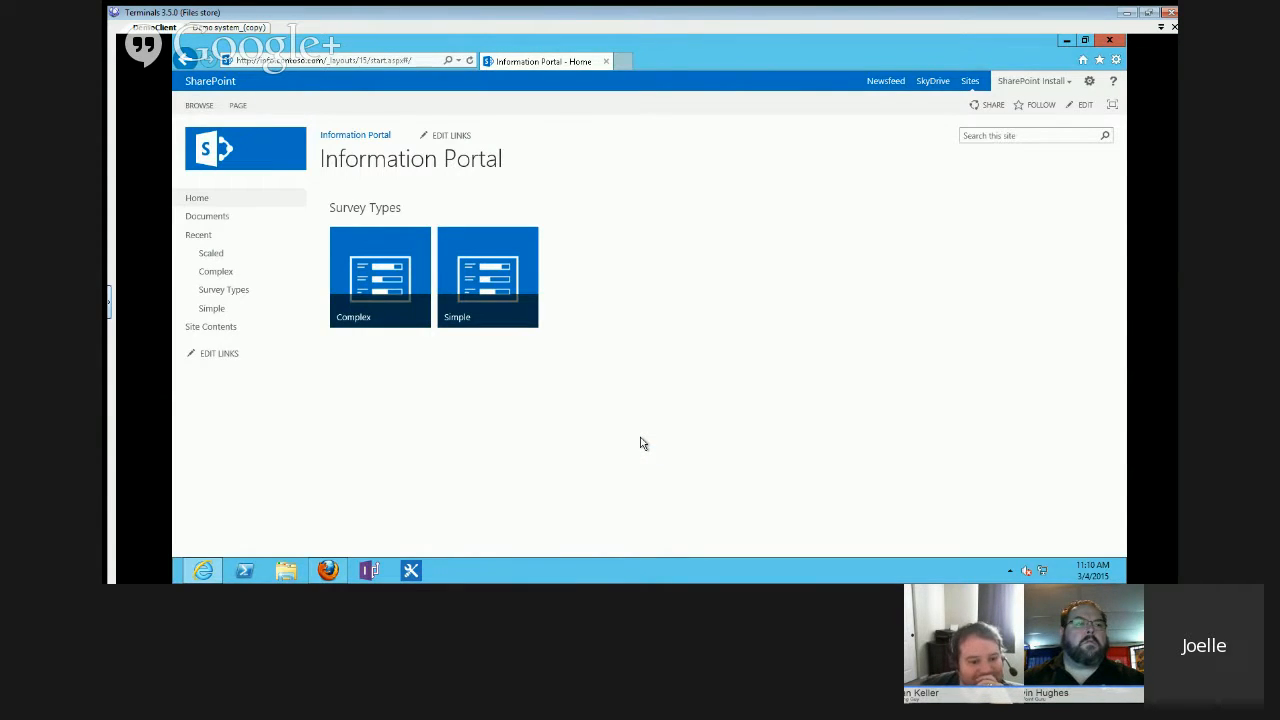
Open the Simple survey's overview and check the number of responses.
left_click(211, 310)
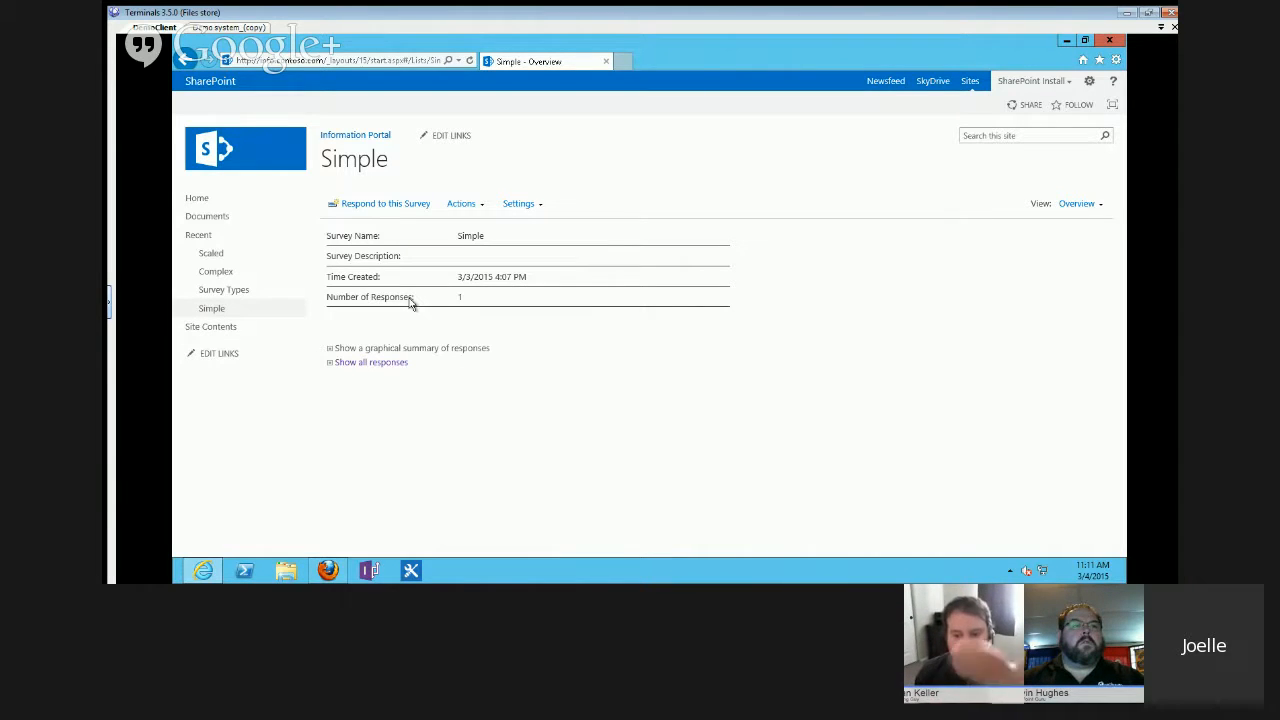
Open the submitted response from the Simple survey's list of all responses, review its answers and creator details, and return to the overview.
left_click(364, 366)
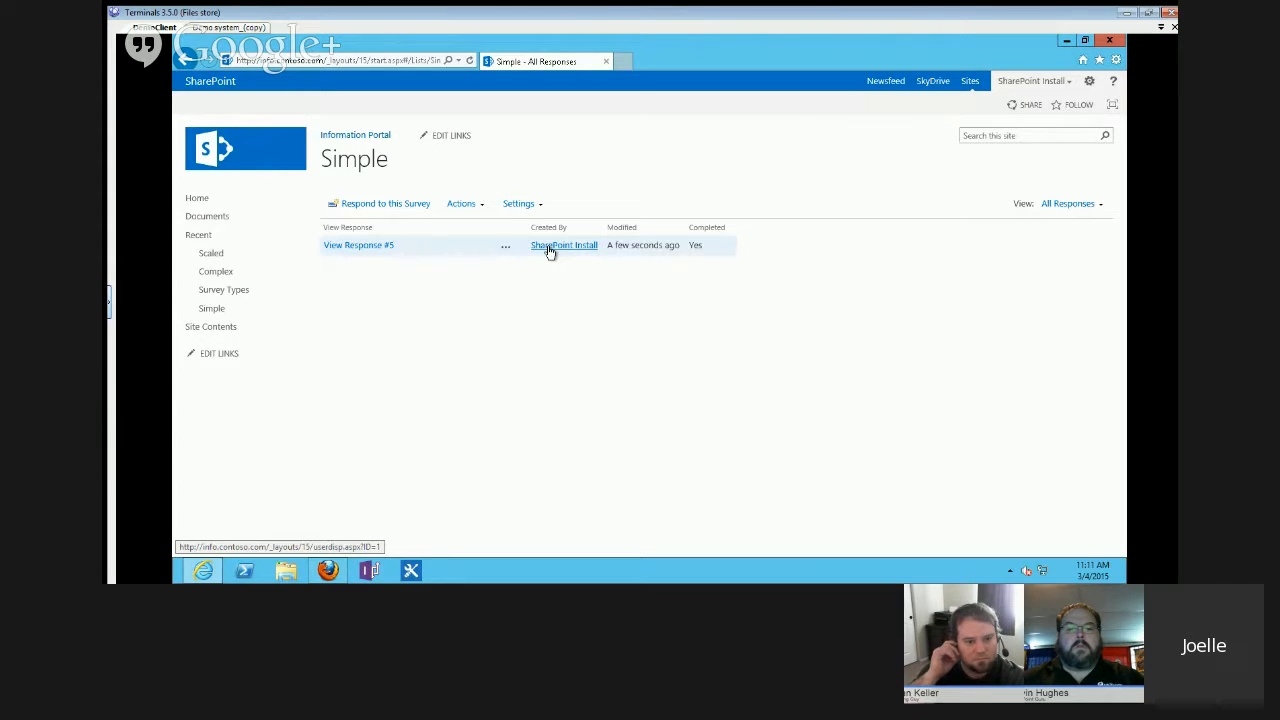
left_click(349, 247)
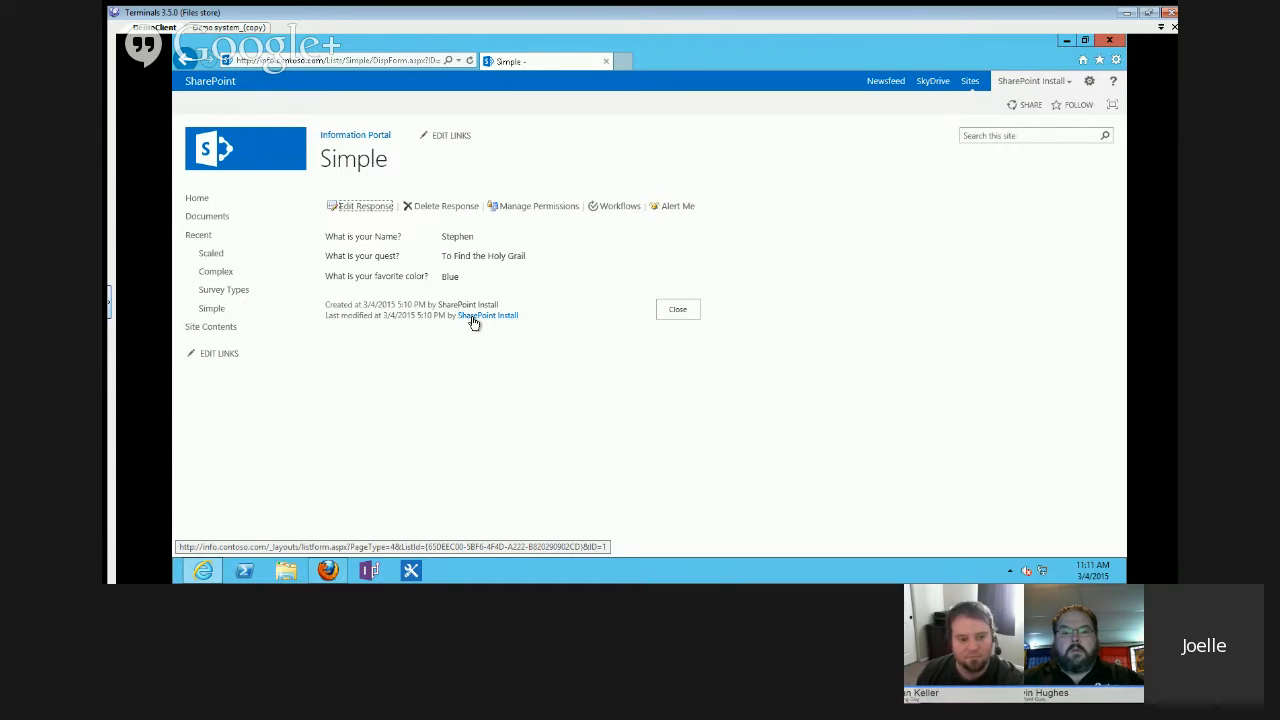
left_click(185, 62)
left_click(185, 62)
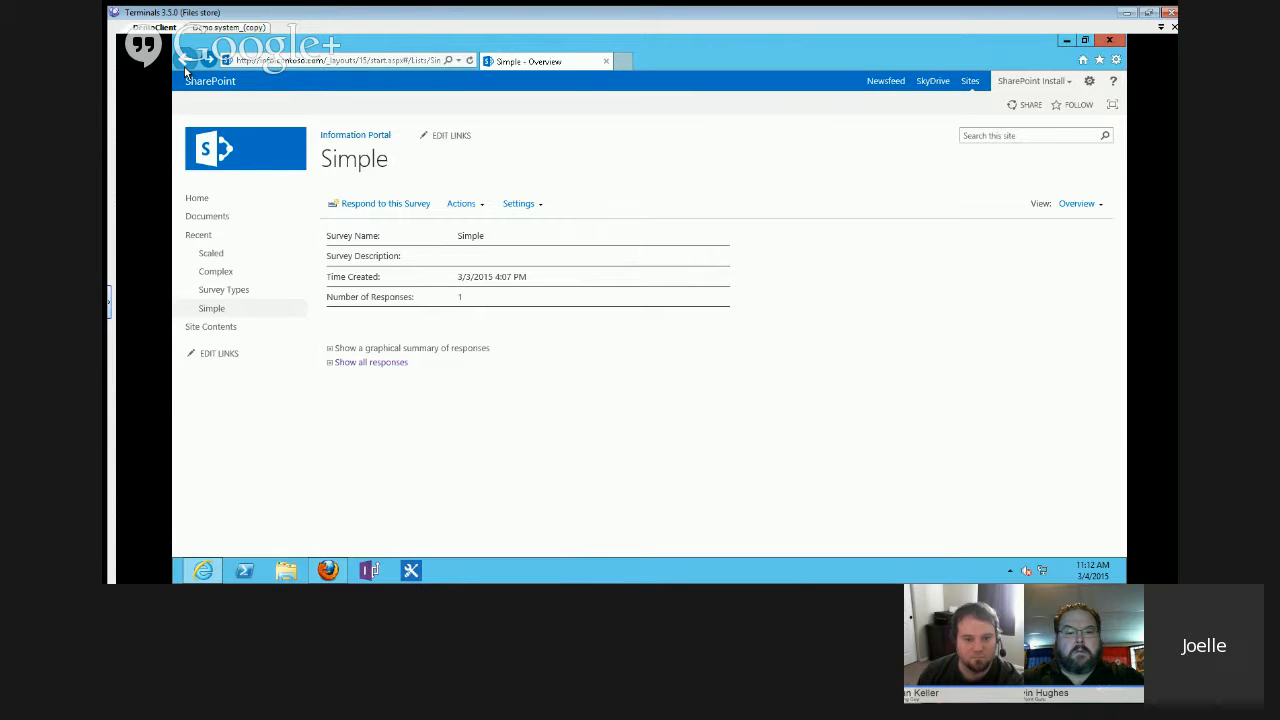
In the Simple survey's general settings, set "Show user names in survey results?" to No and save.
left_click(519, 205)
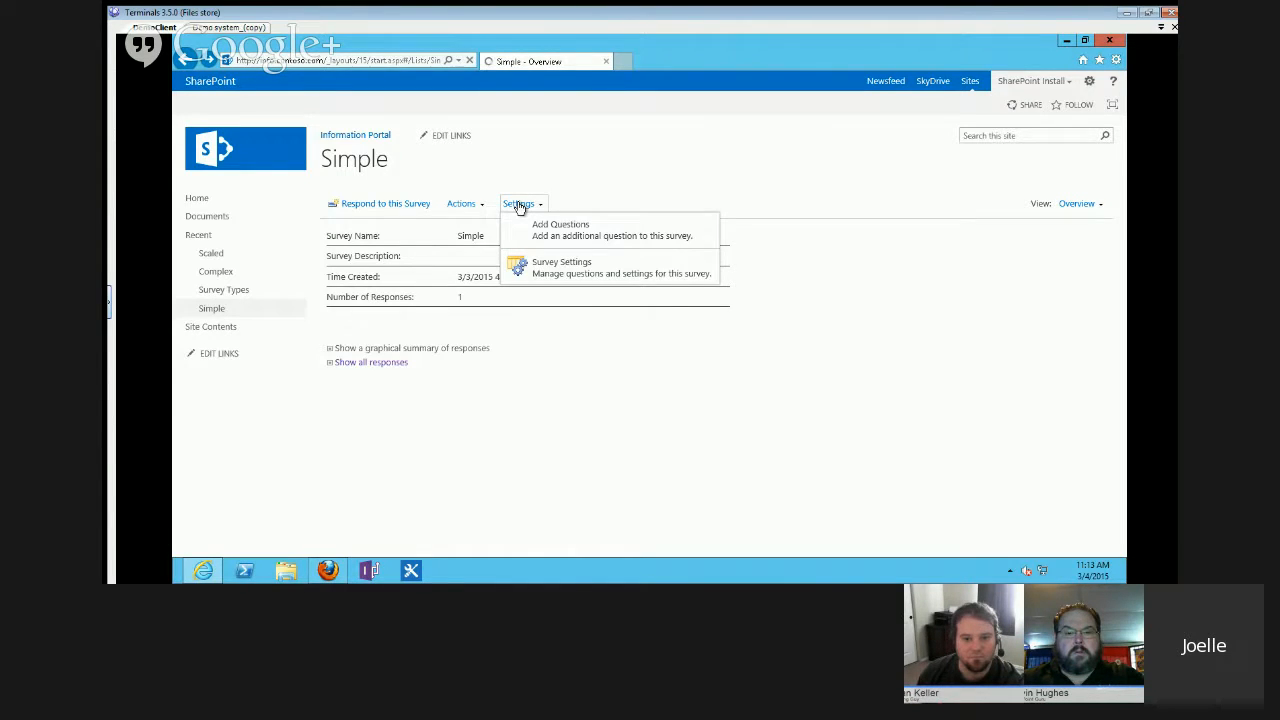
left_click(550, 272)
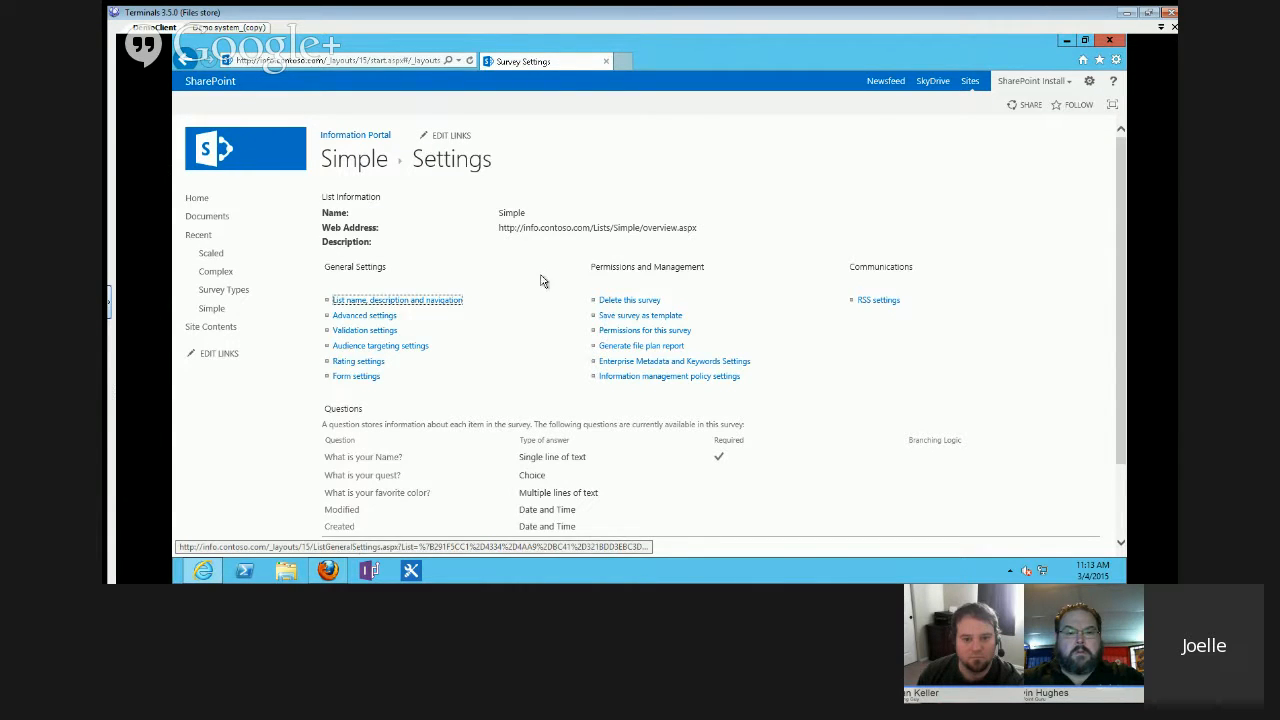
left_click(416, 303)
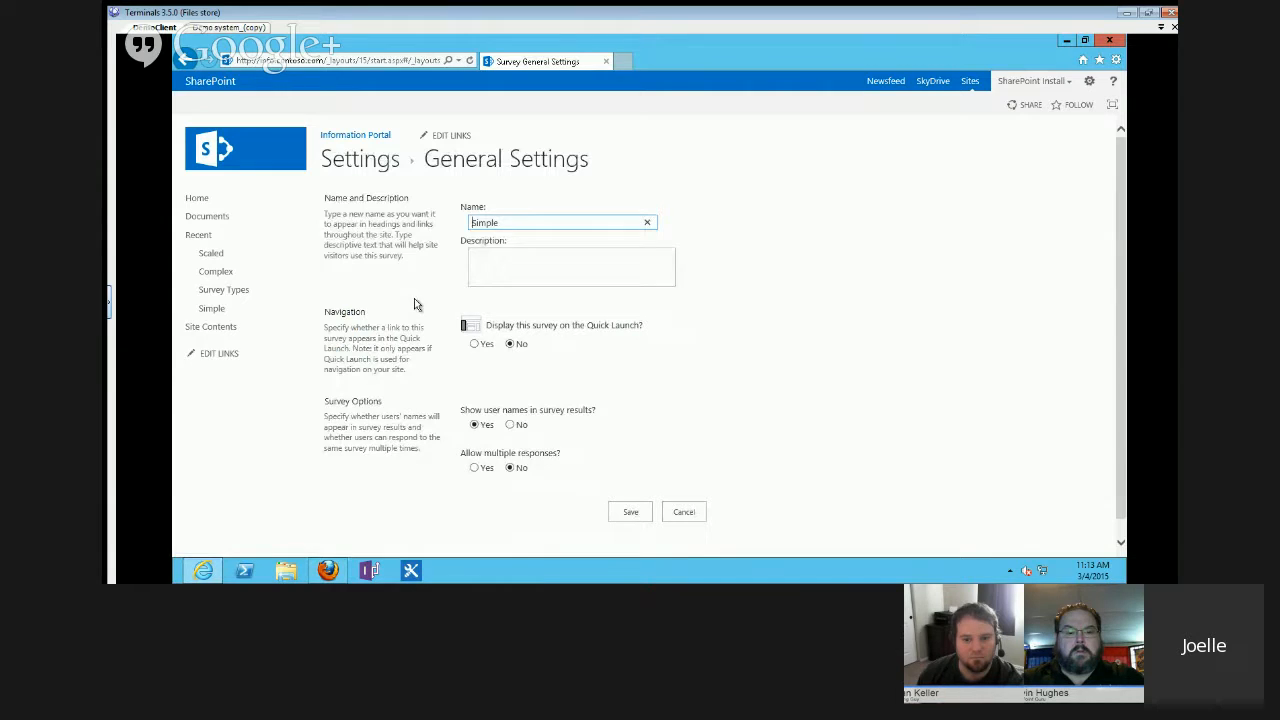
left_click(509, 426)
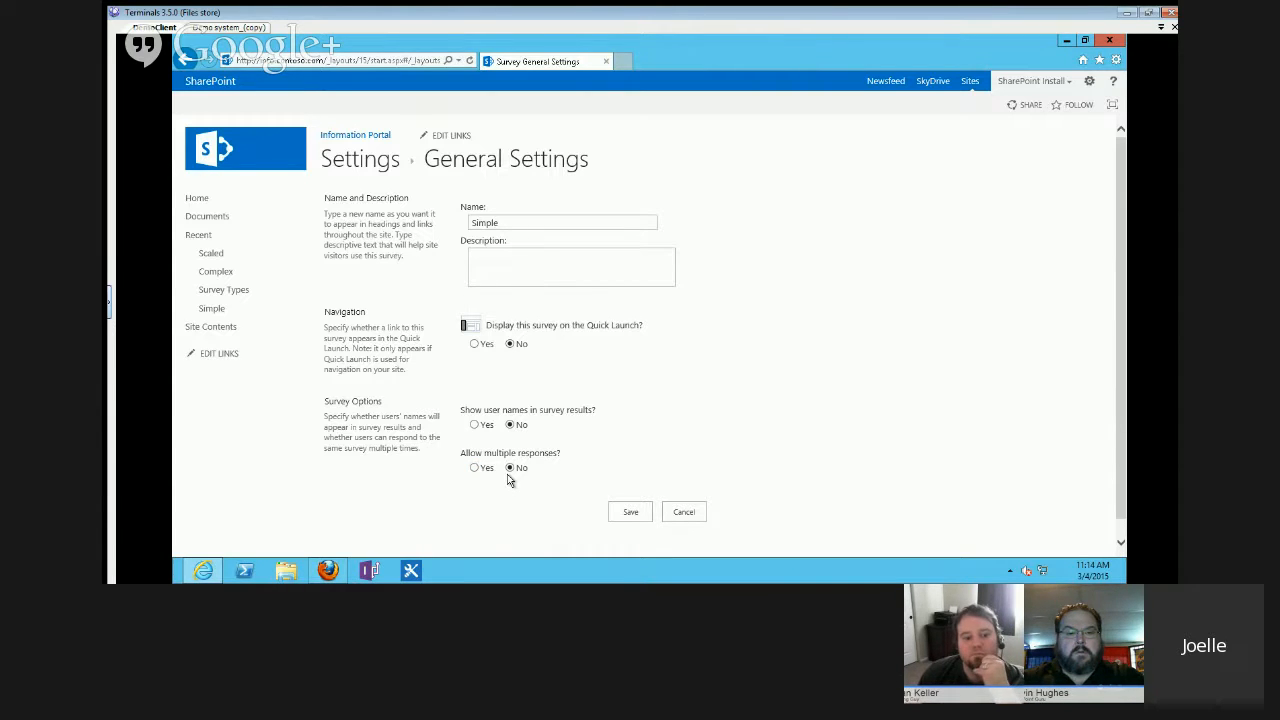
left_click(624, 513)
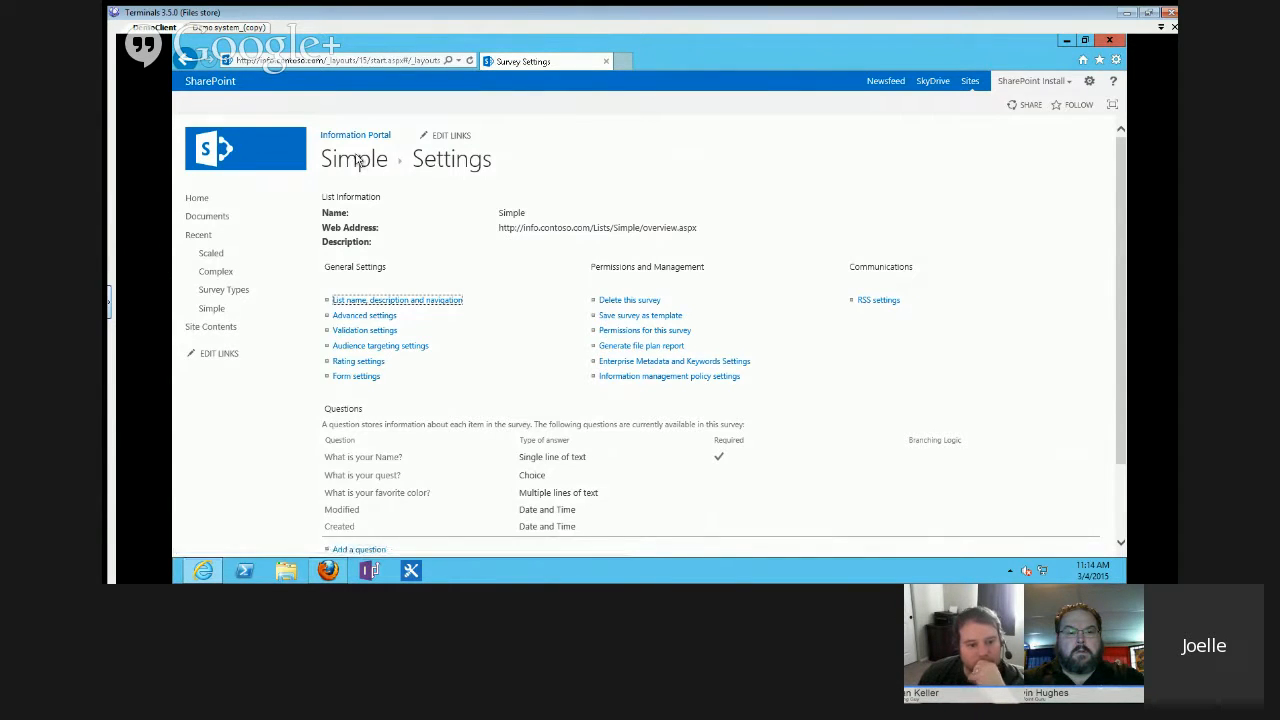
Try to respond to the Simple survey a second time from its overview on the Information Portal, and return to the overview.
left_click(340, 139)
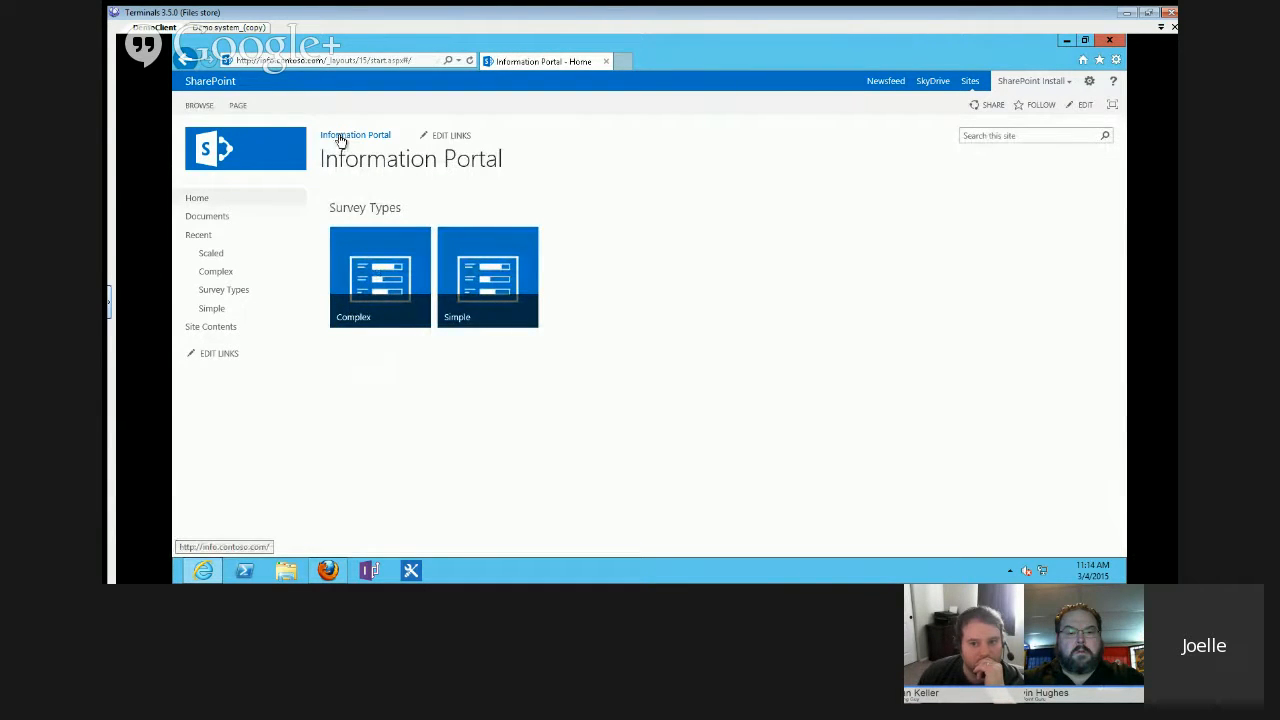
left_click(211, 310)
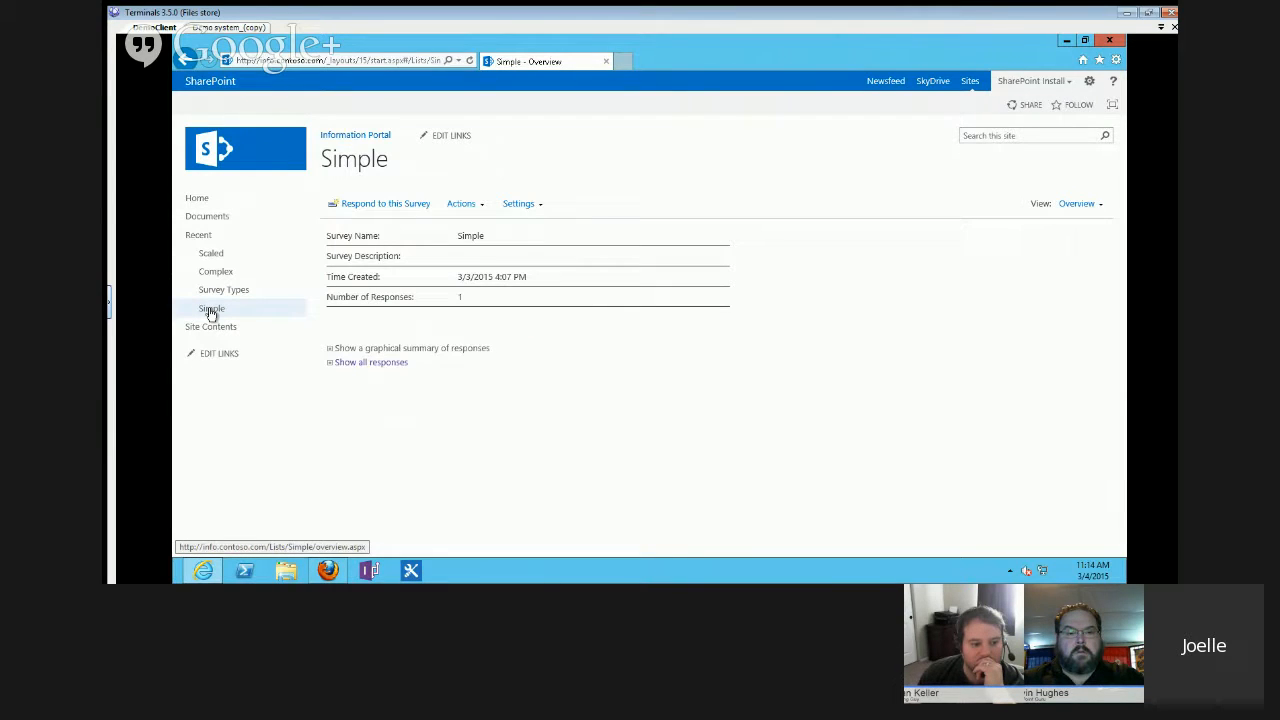
left_click(379, 205)
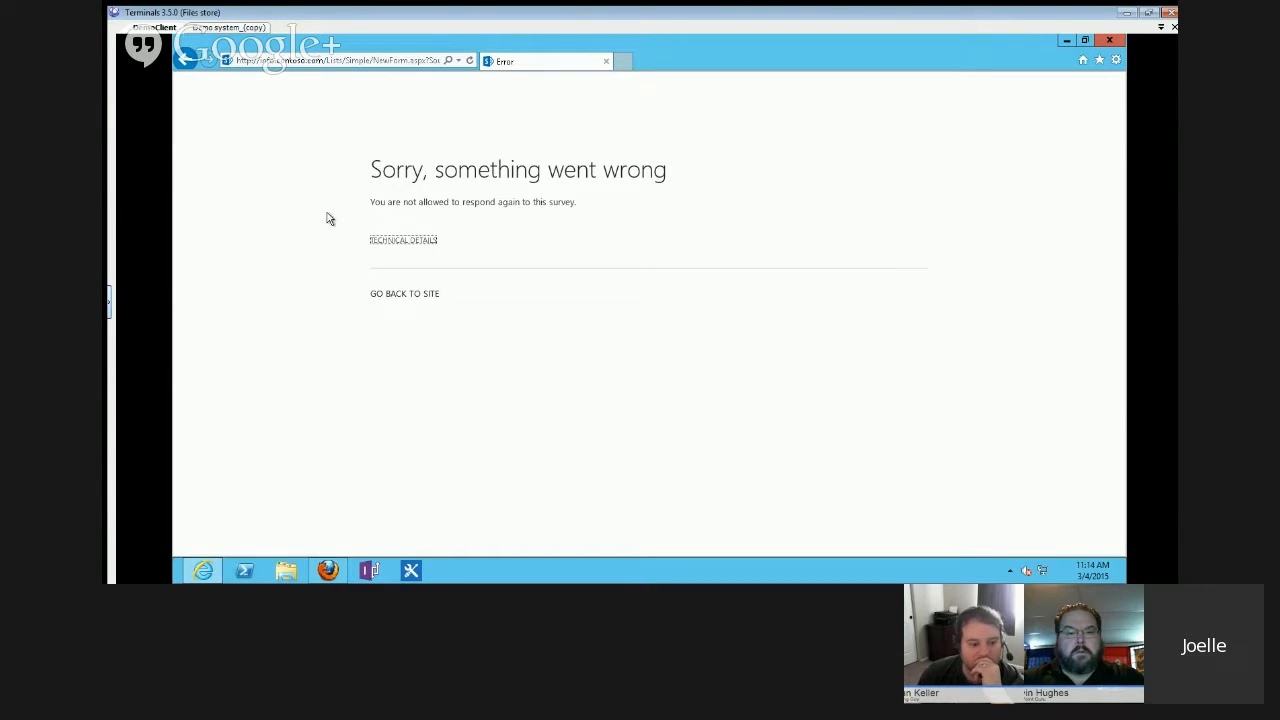
left_click_drag(363, 203, 629, 208)
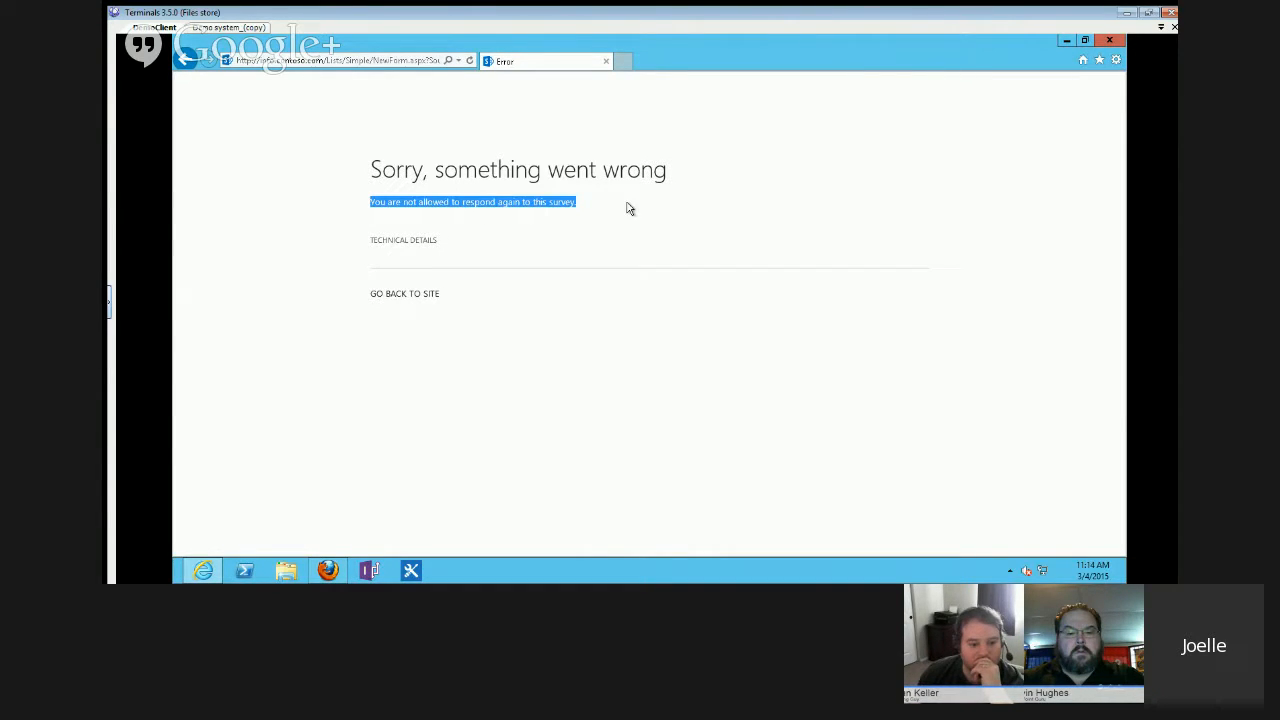
left_click(180, 60)
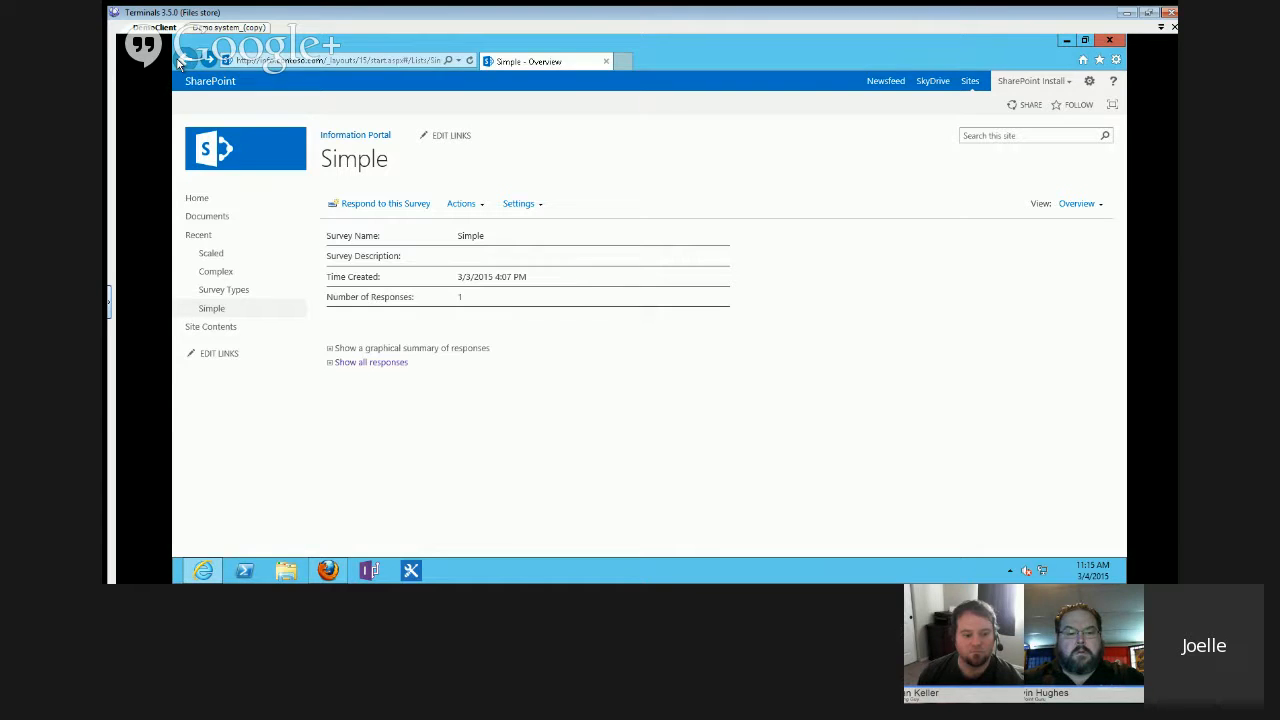
Check how the creator is shown in the Simple survey's list of all responses and inside the submitted response.
left_click(378, 364)
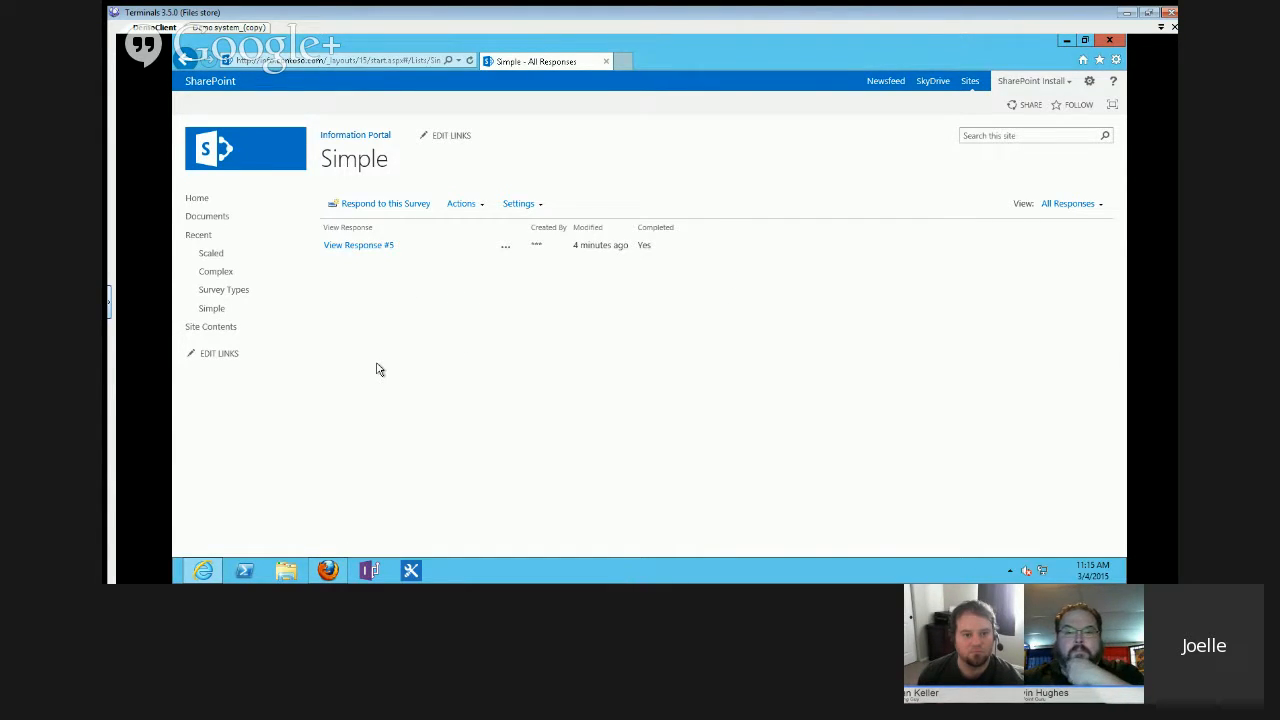
left_click(345, 252)
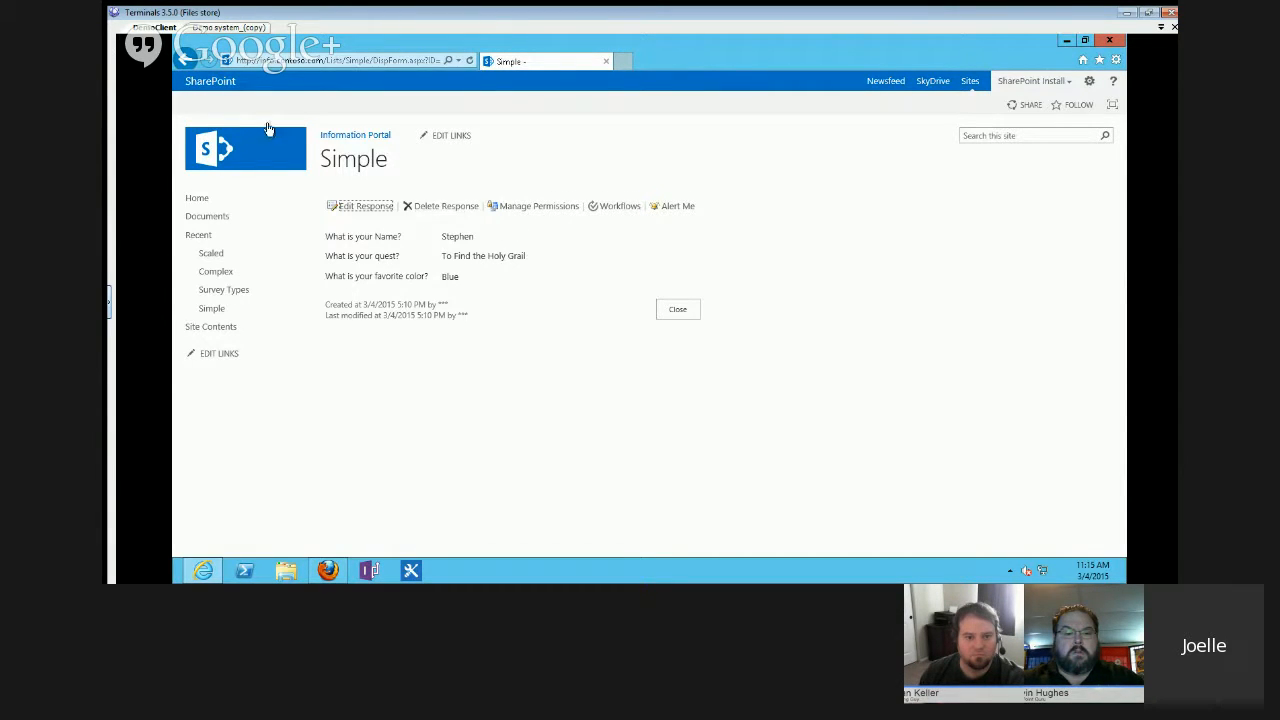
left_click(180, 62)
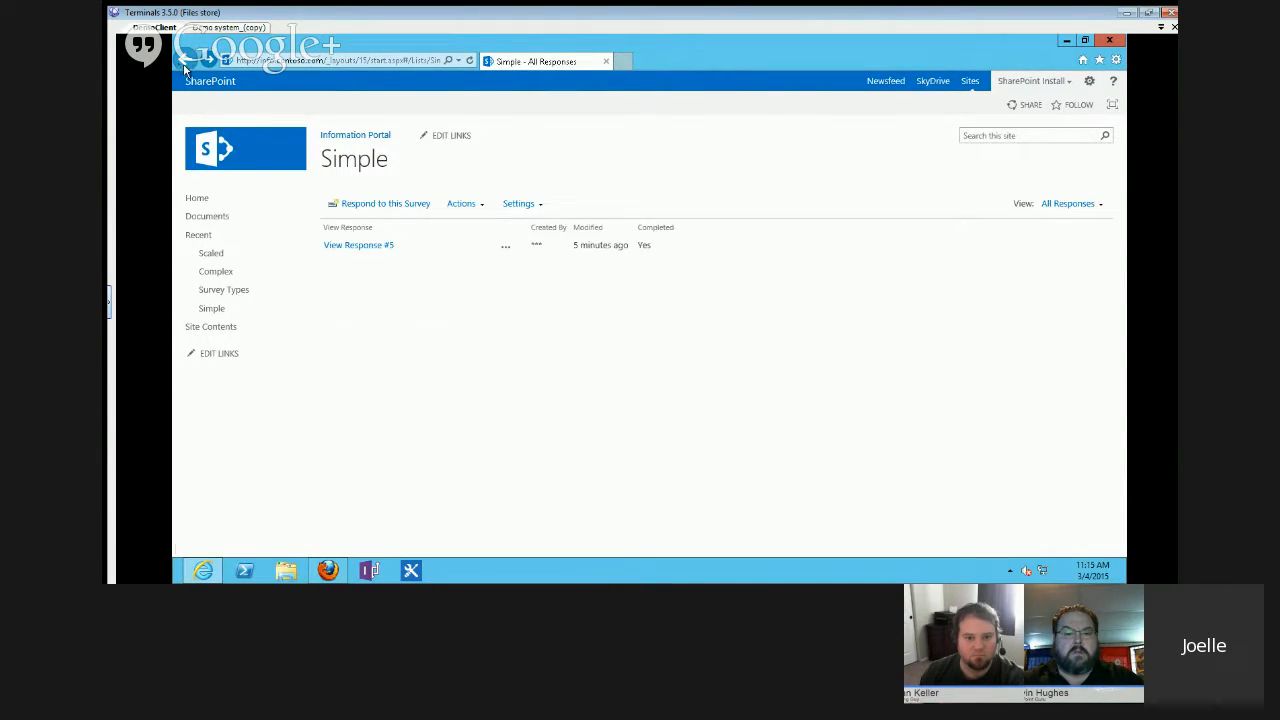
In the Simple survey's general settings, set "Show user names in survey results?" to Yes and save.
left_click(521, 206)
left_click(556, 285)
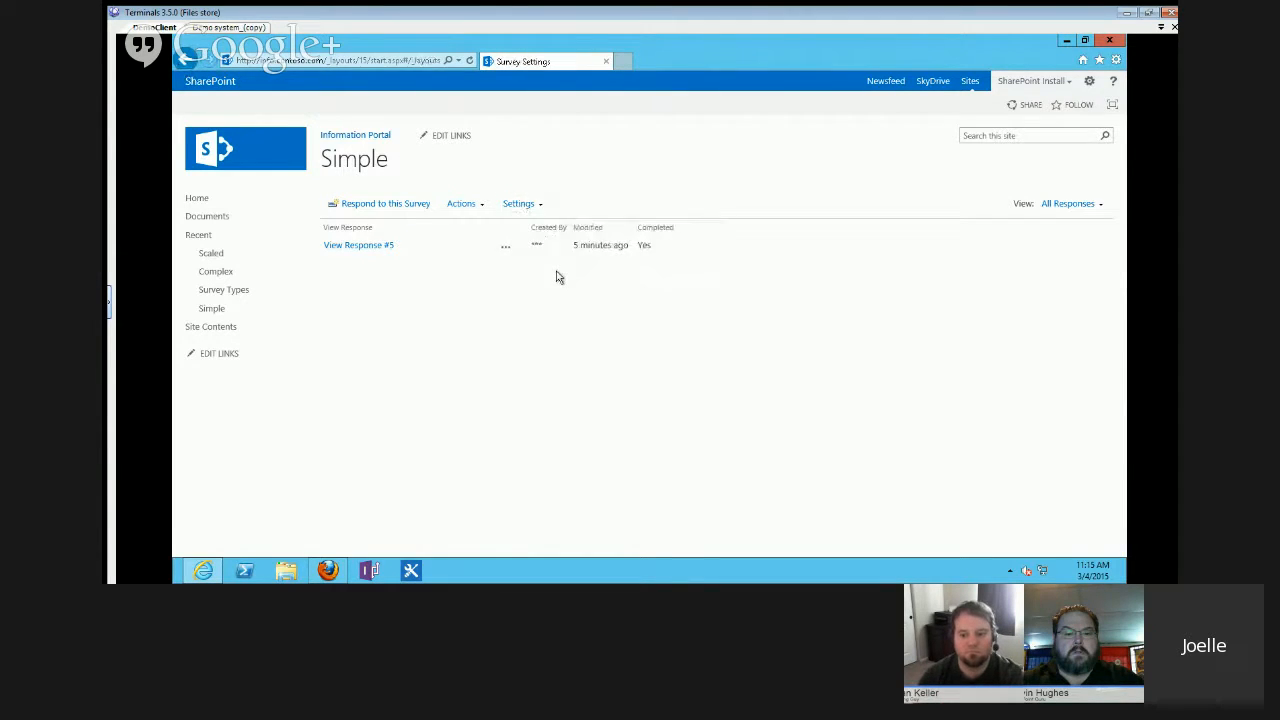
left_click(362, 302)
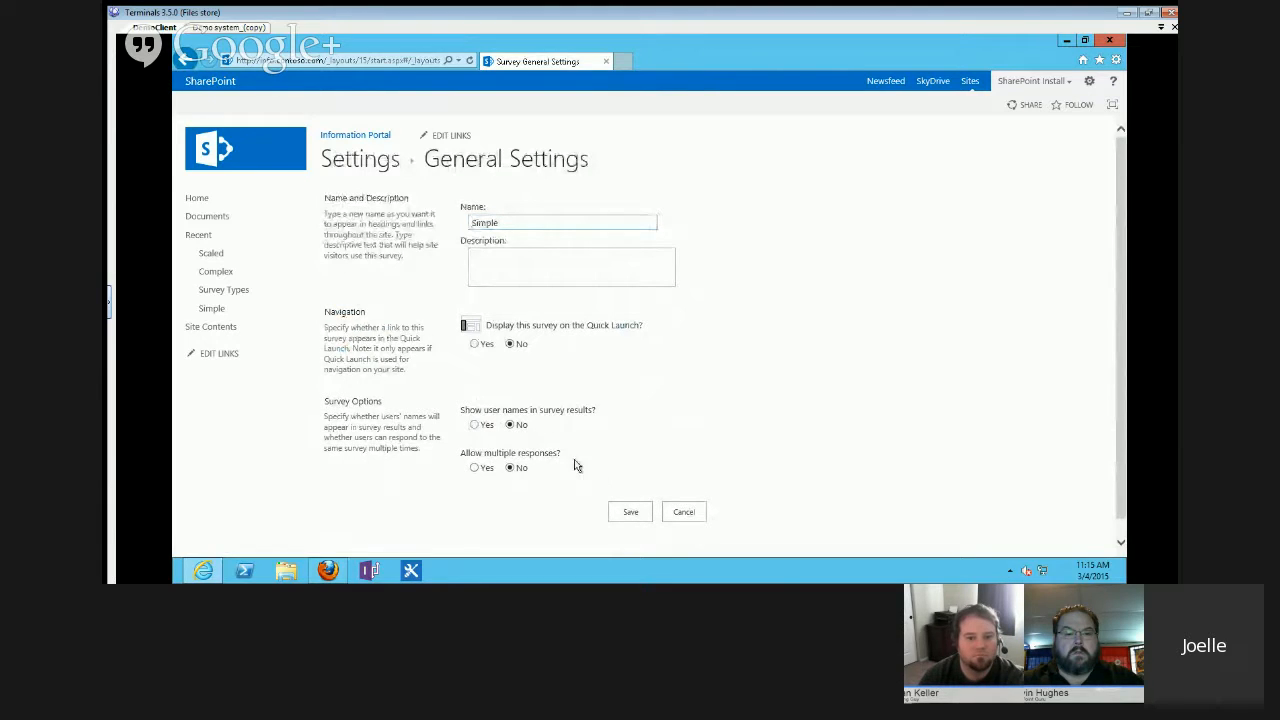
left_click(473, 424)
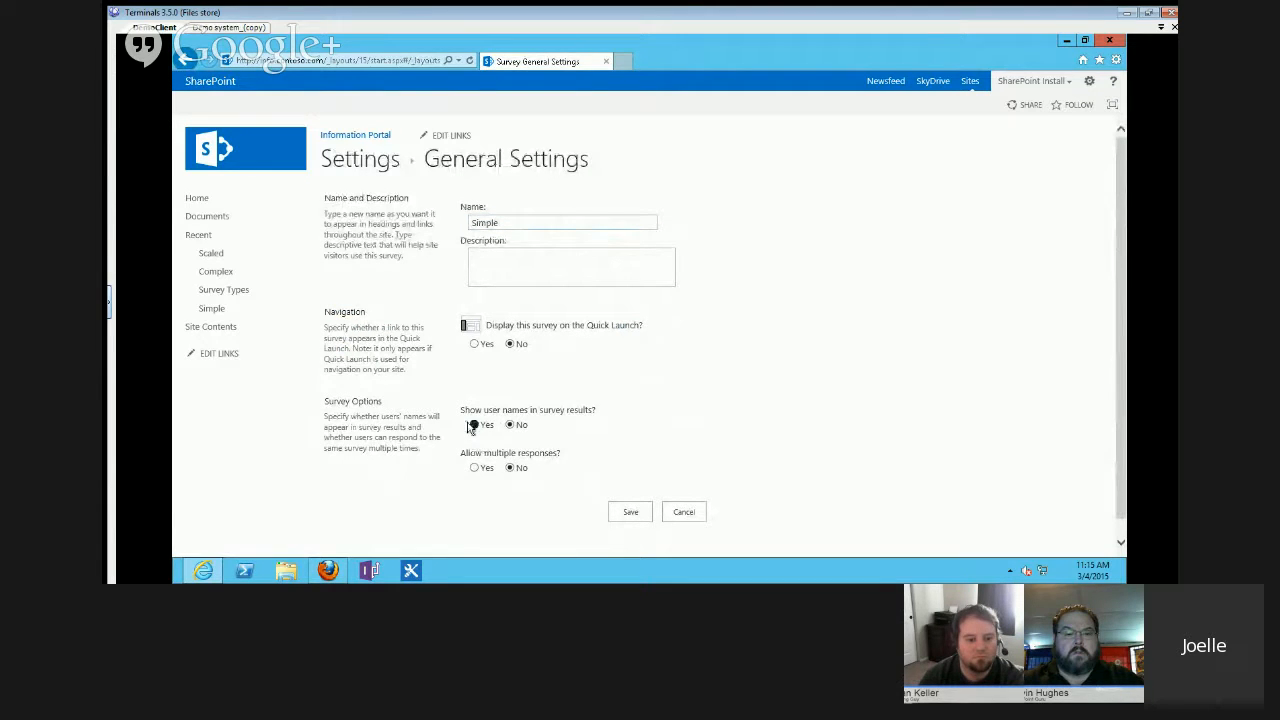
left_click(620, 513)
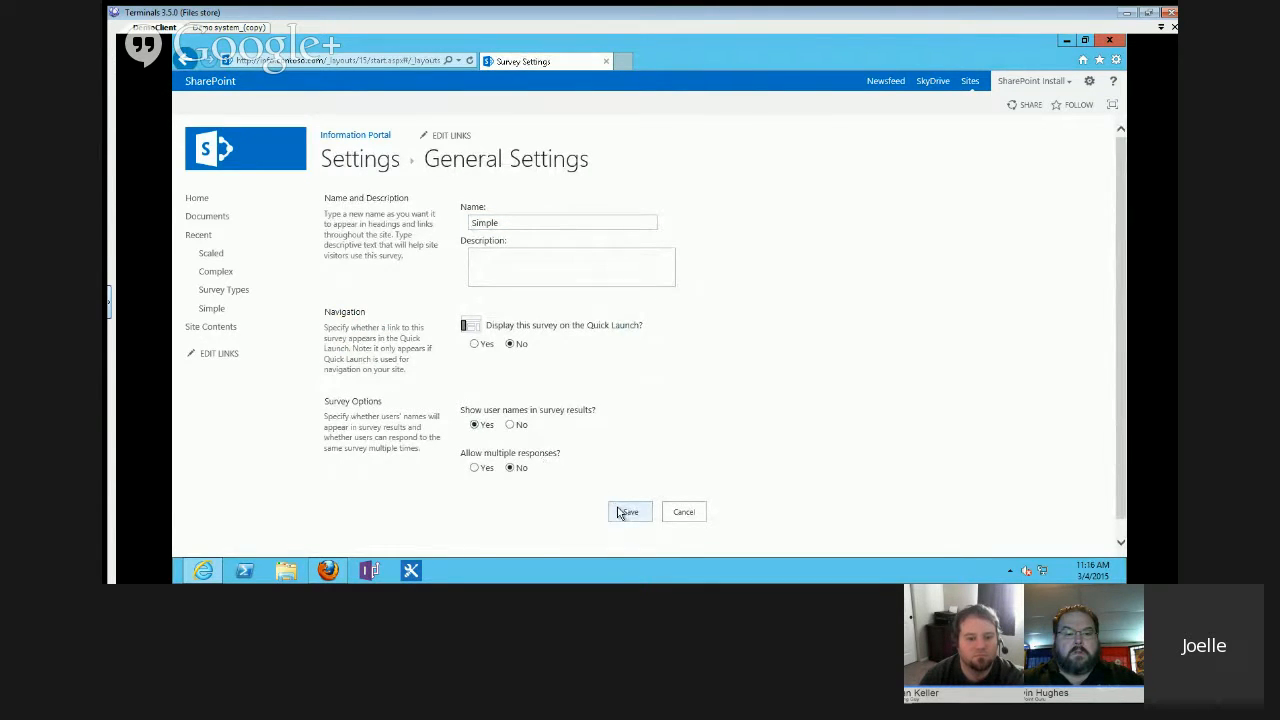
Check the creator shown in the Simple survey's list of all responses and the actions offered in that view.
left_click(211, 309)
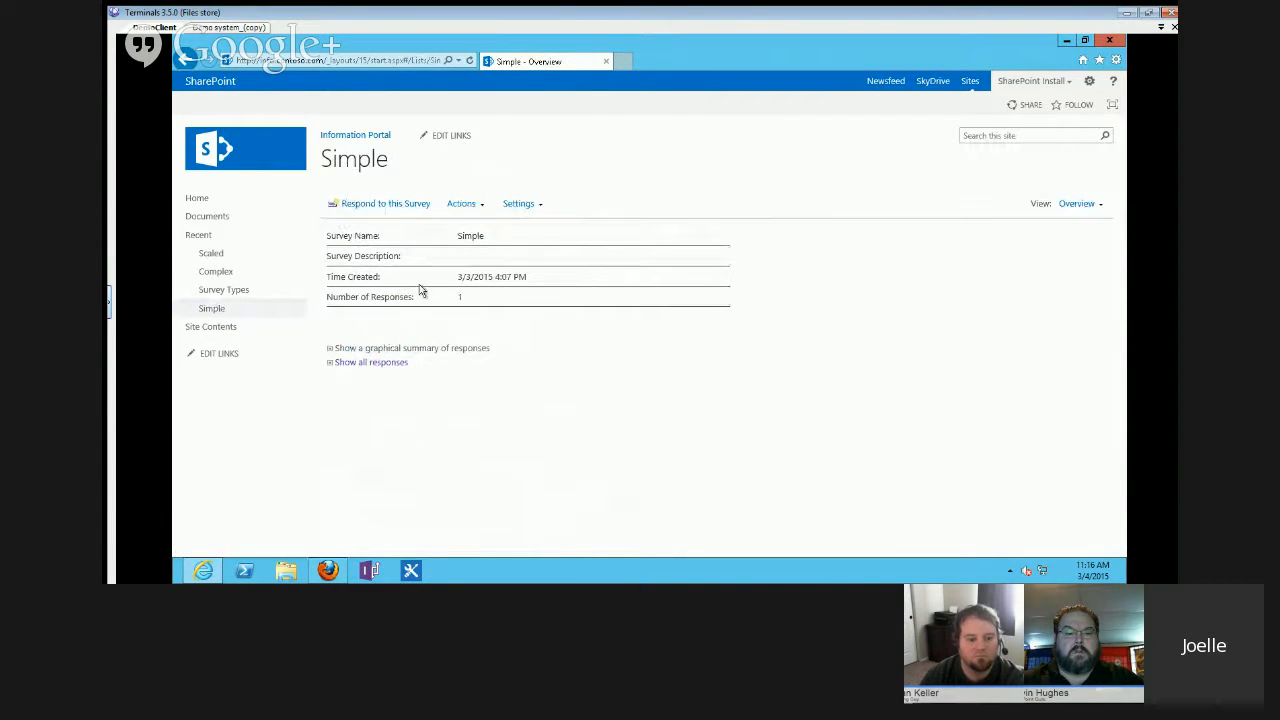
left_click(369, 364)
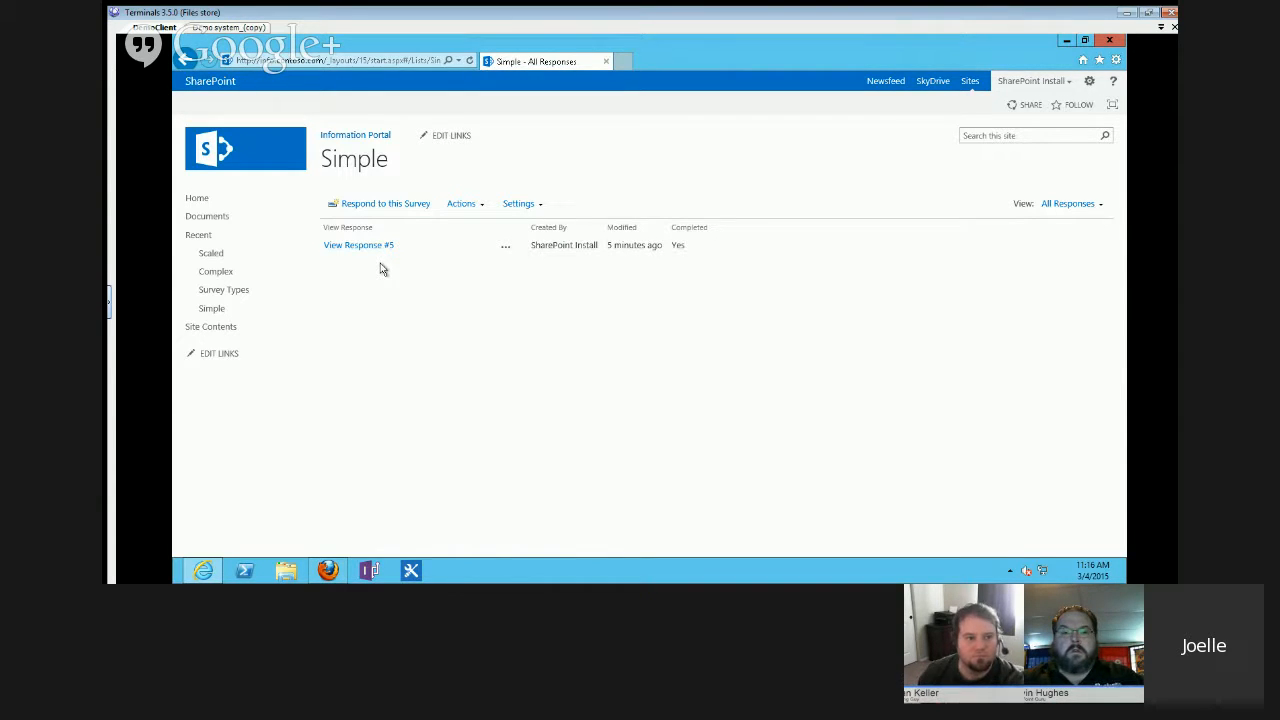
left_click(461, 204)
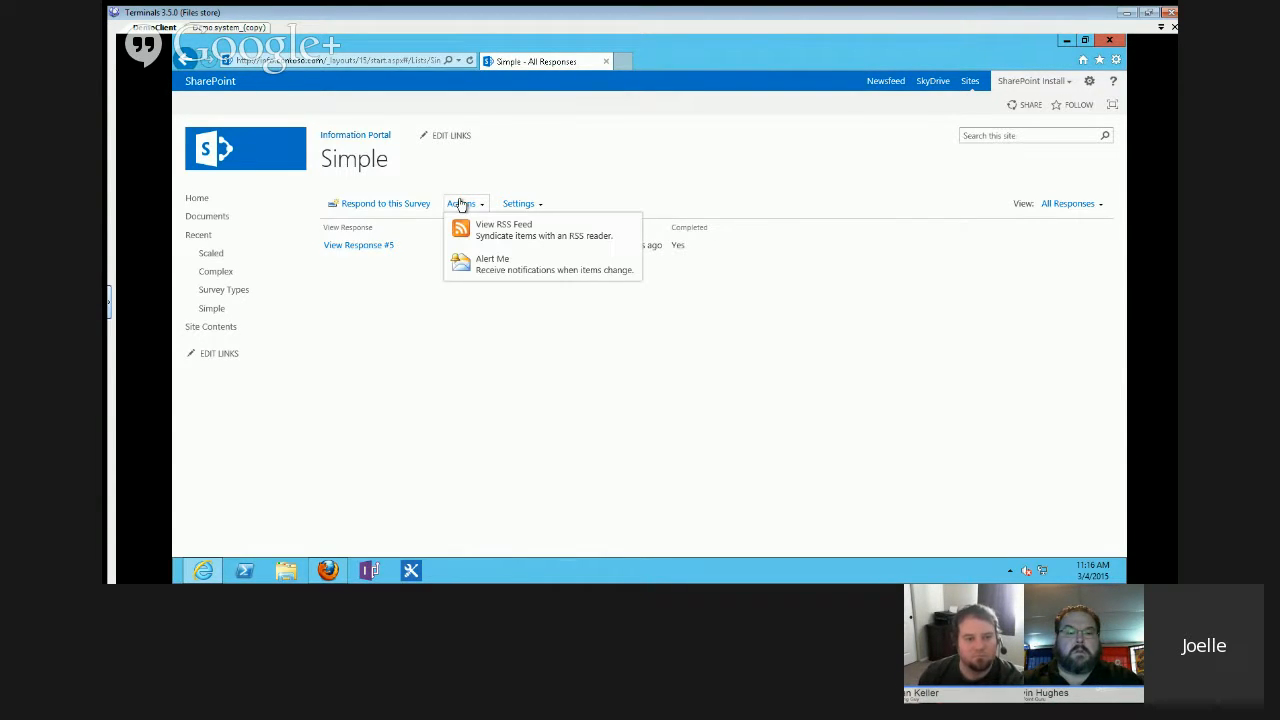
left_click(511, 205)
left_click(421, 411)
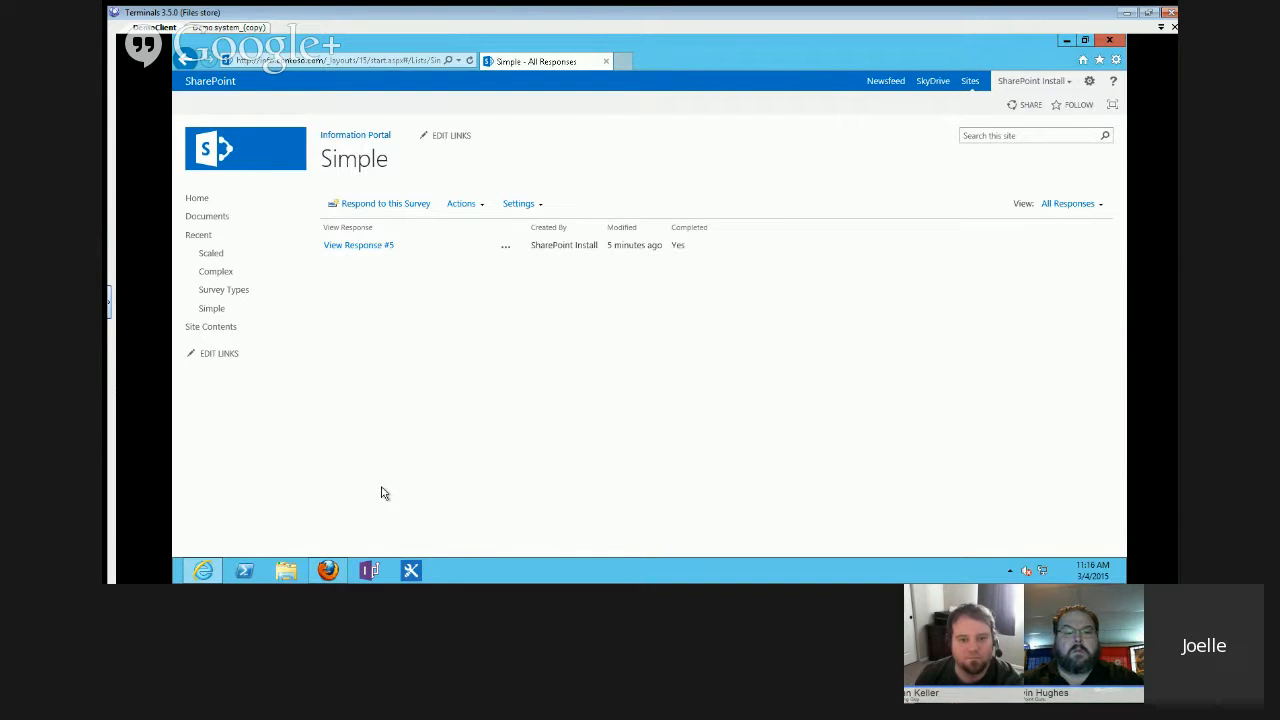
Switch to Firefox and check which actions the other account is offered in the Simple survey's list of all responses.
left_click(328, 570)
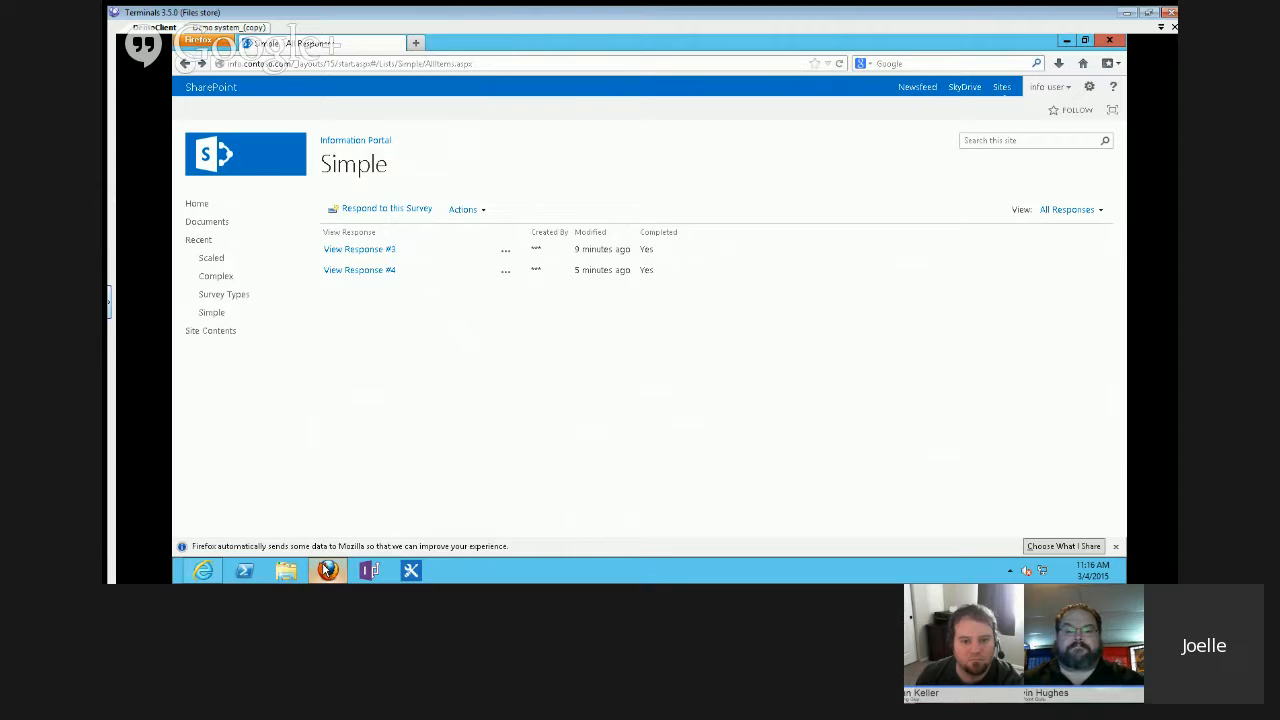
left_click(462, 210)
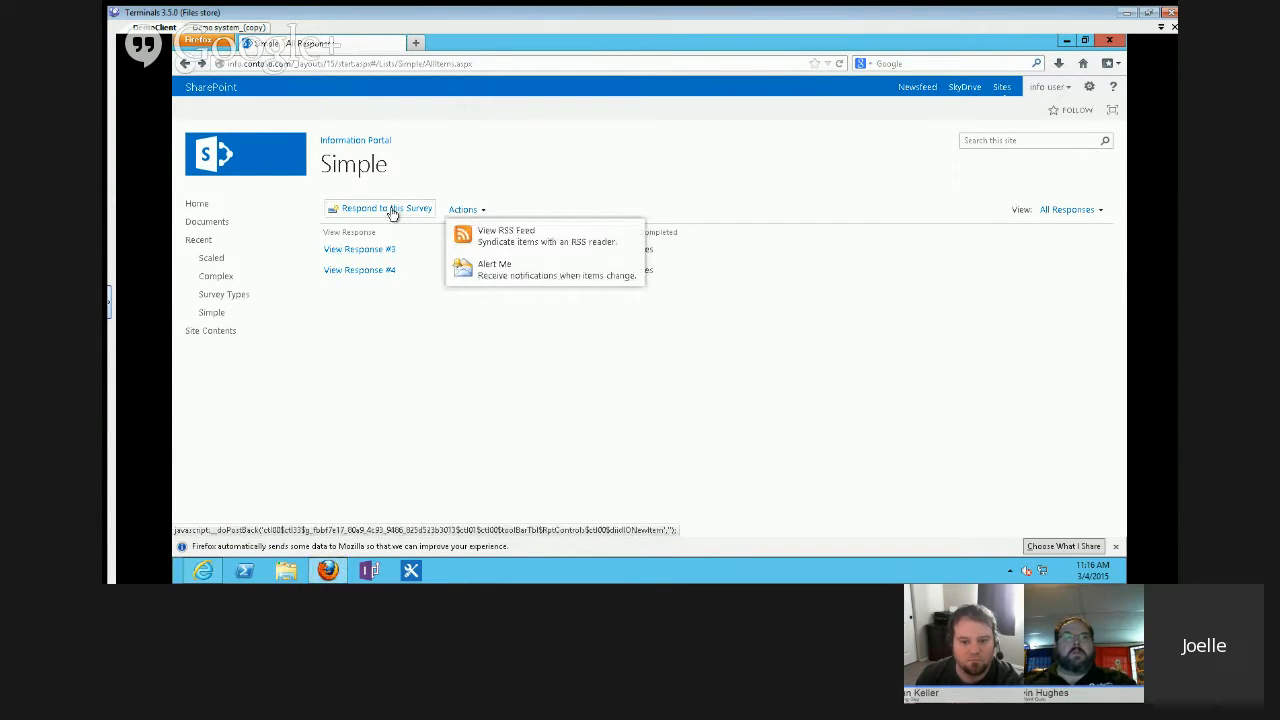
left_click(441, 319)
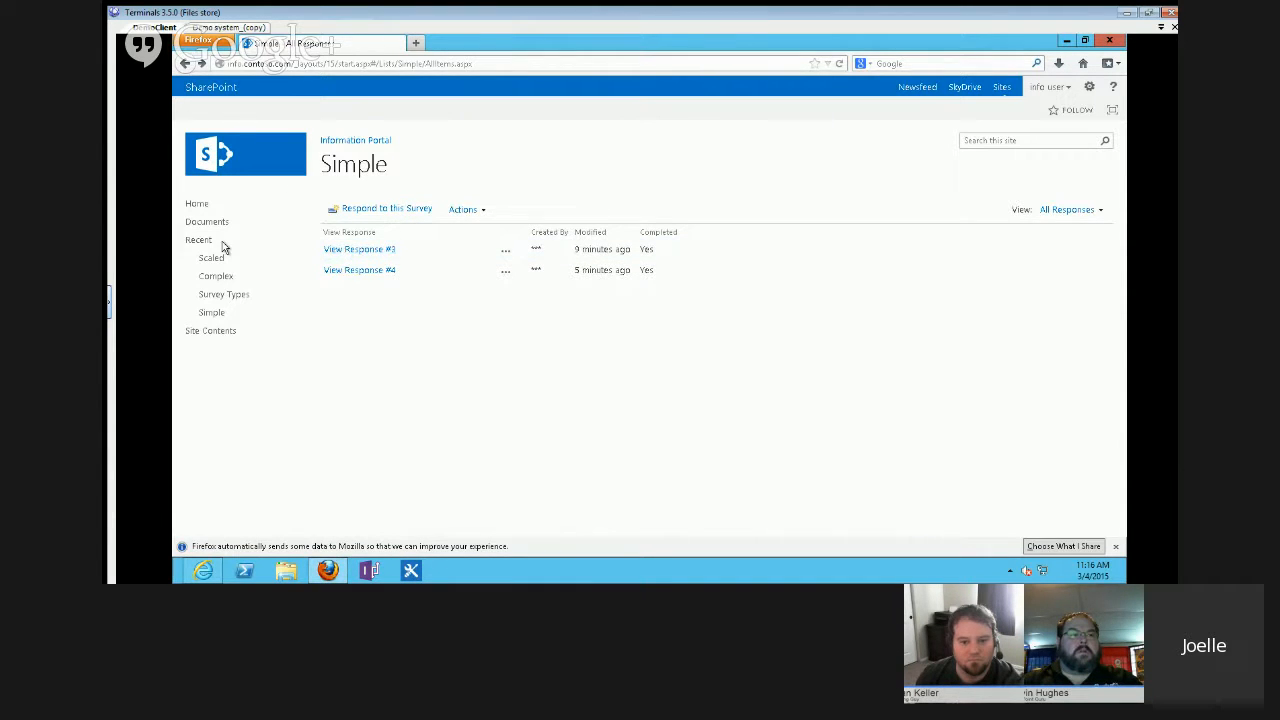
Try to export the Simple survey's responses to a spreadsheet from its overview in Firefox, and cancel the export.
left_click(206, 314)
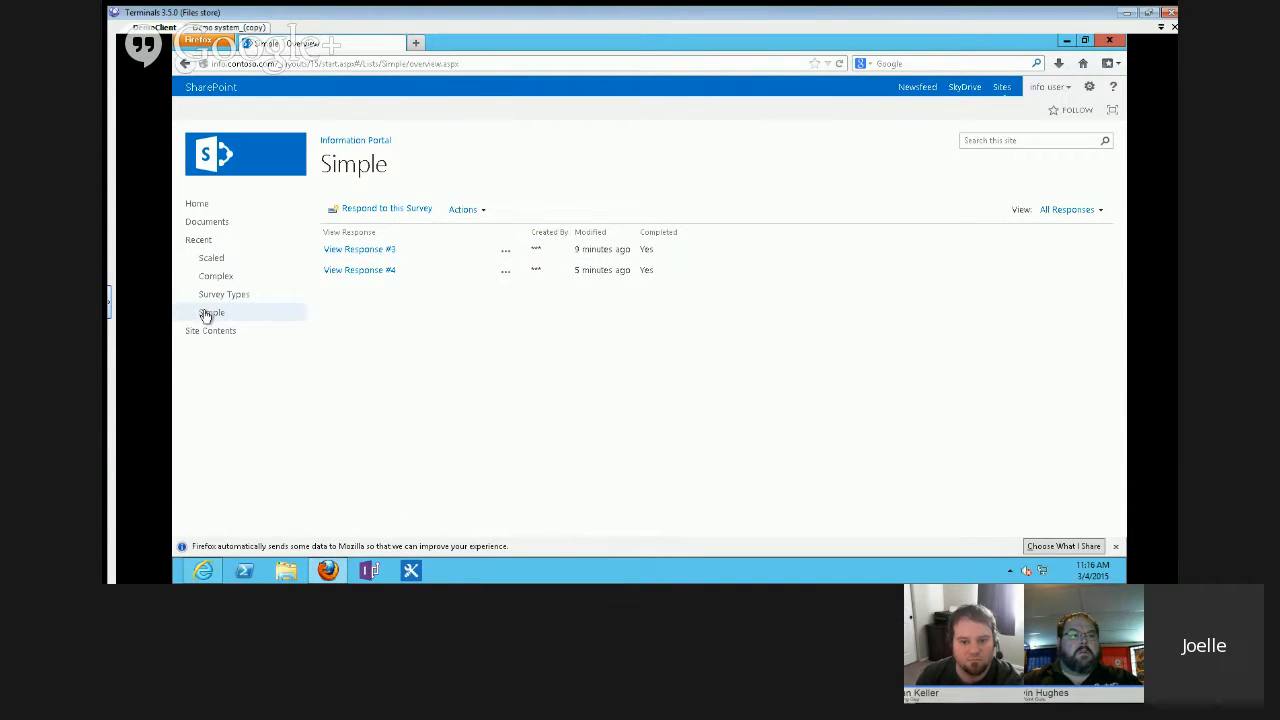
left_click(460, 211)
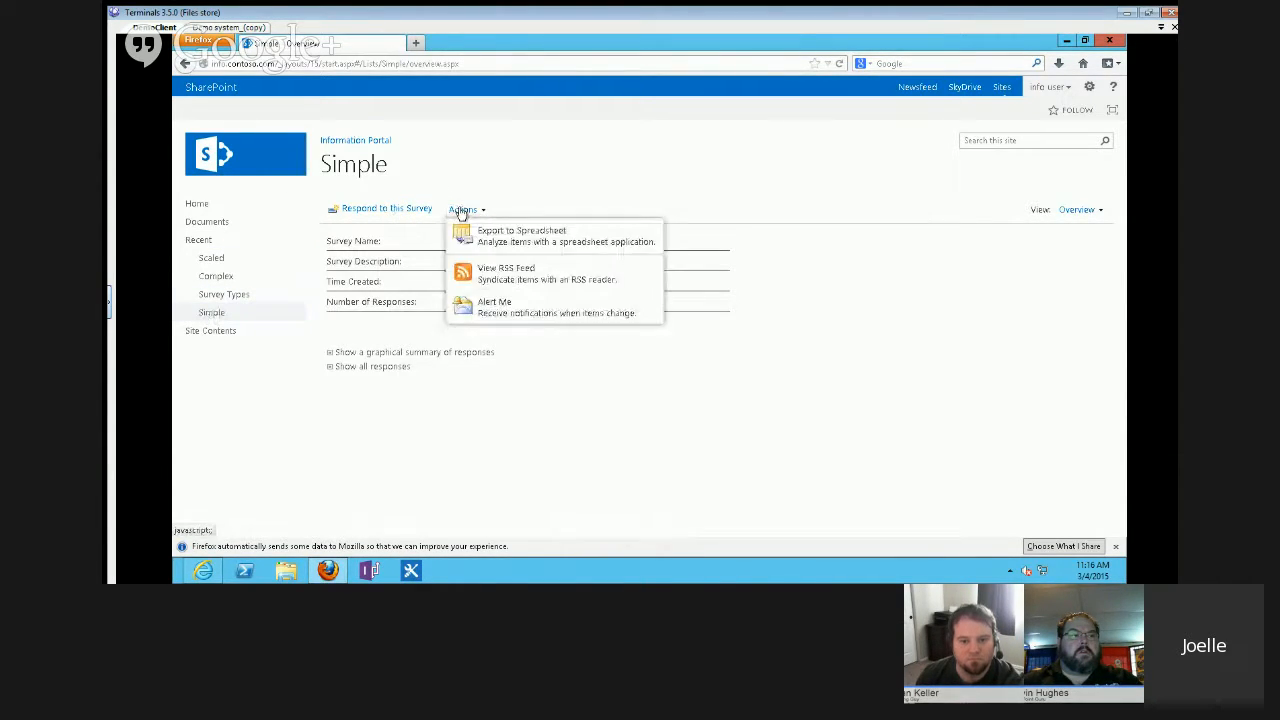
left_click(513, 243)
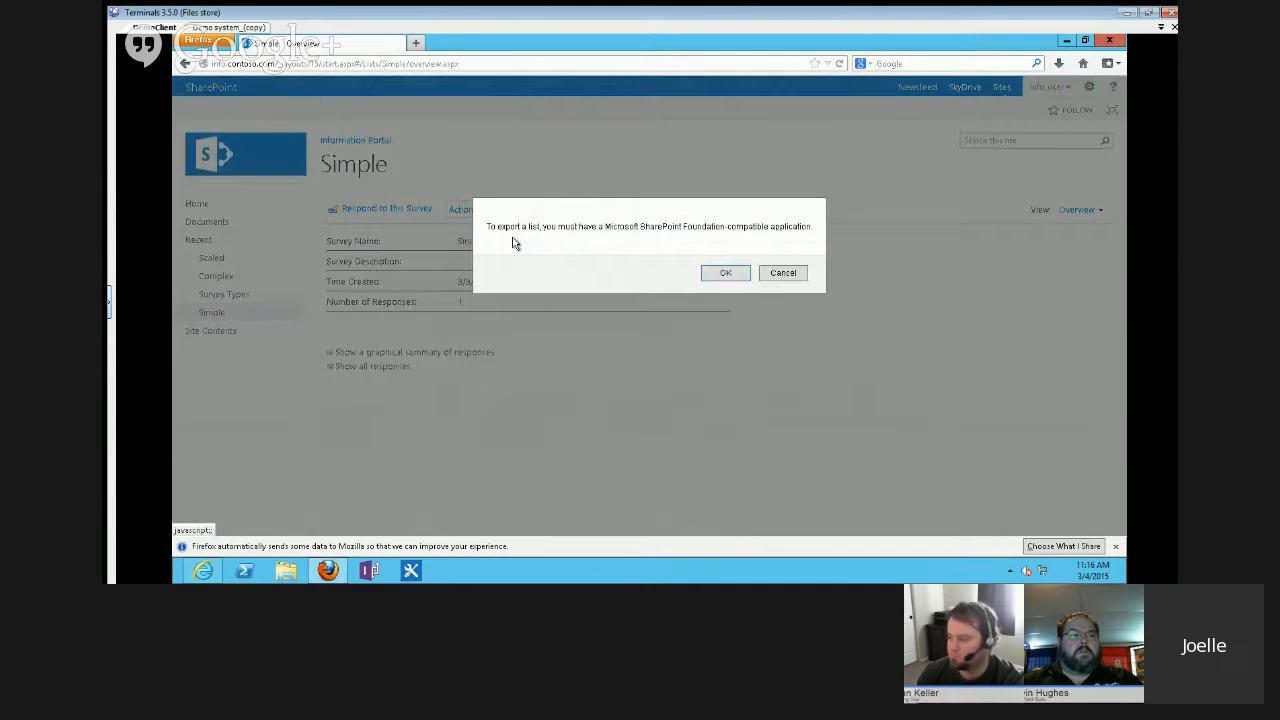
left_click(783, 273)
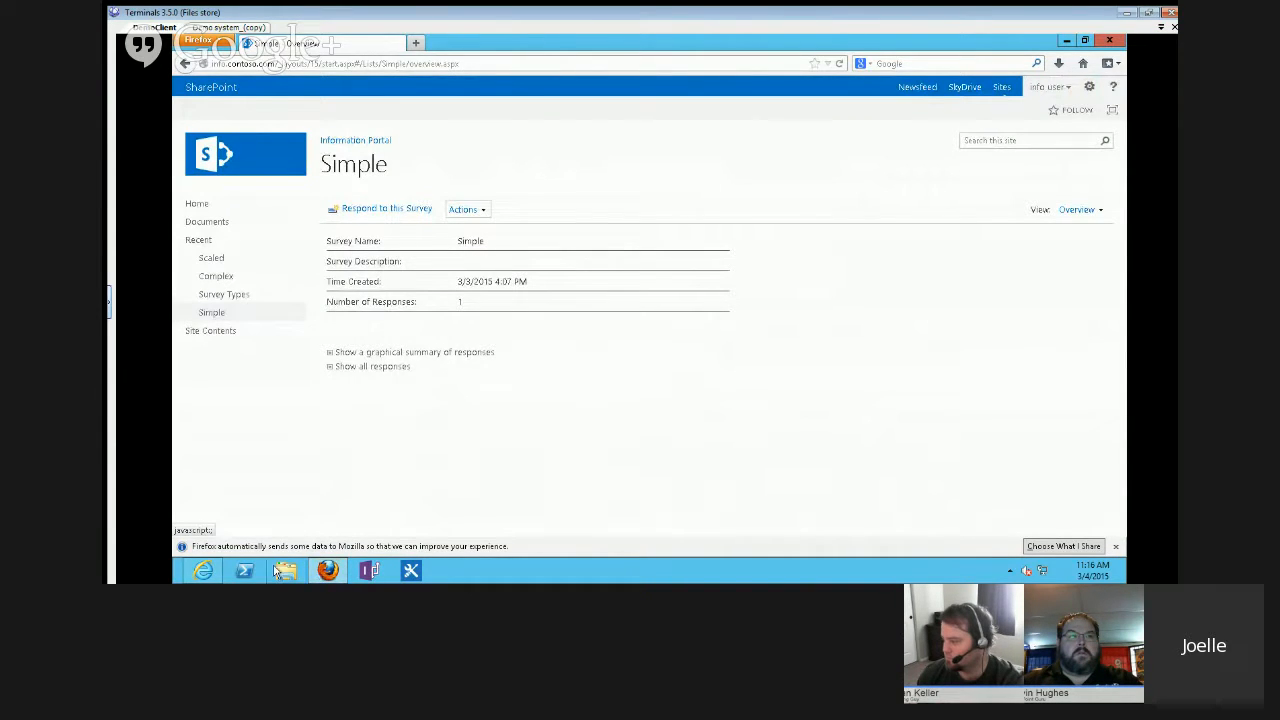
Switch to Internet Explorer, export the Simple survey's responses to a spreadsheet from its overview, and save the owssvr.iqy query file.
left_click(203, 570)
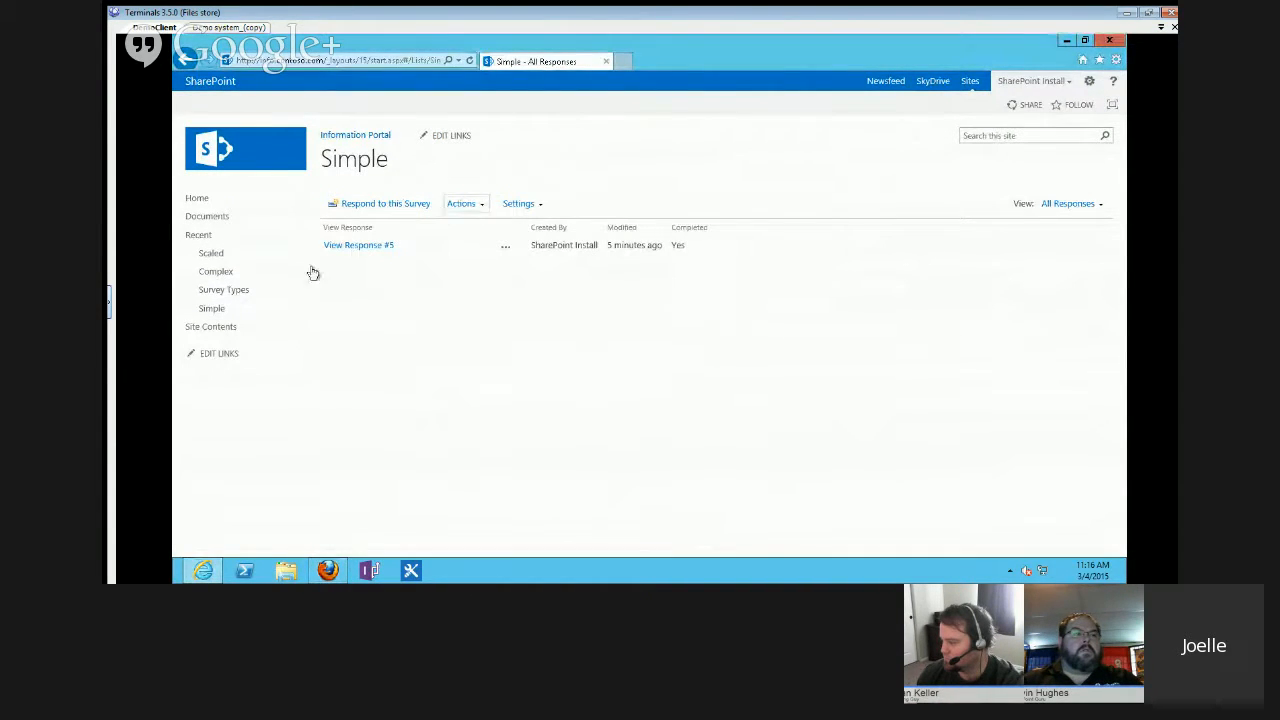
left_click(212, 311)
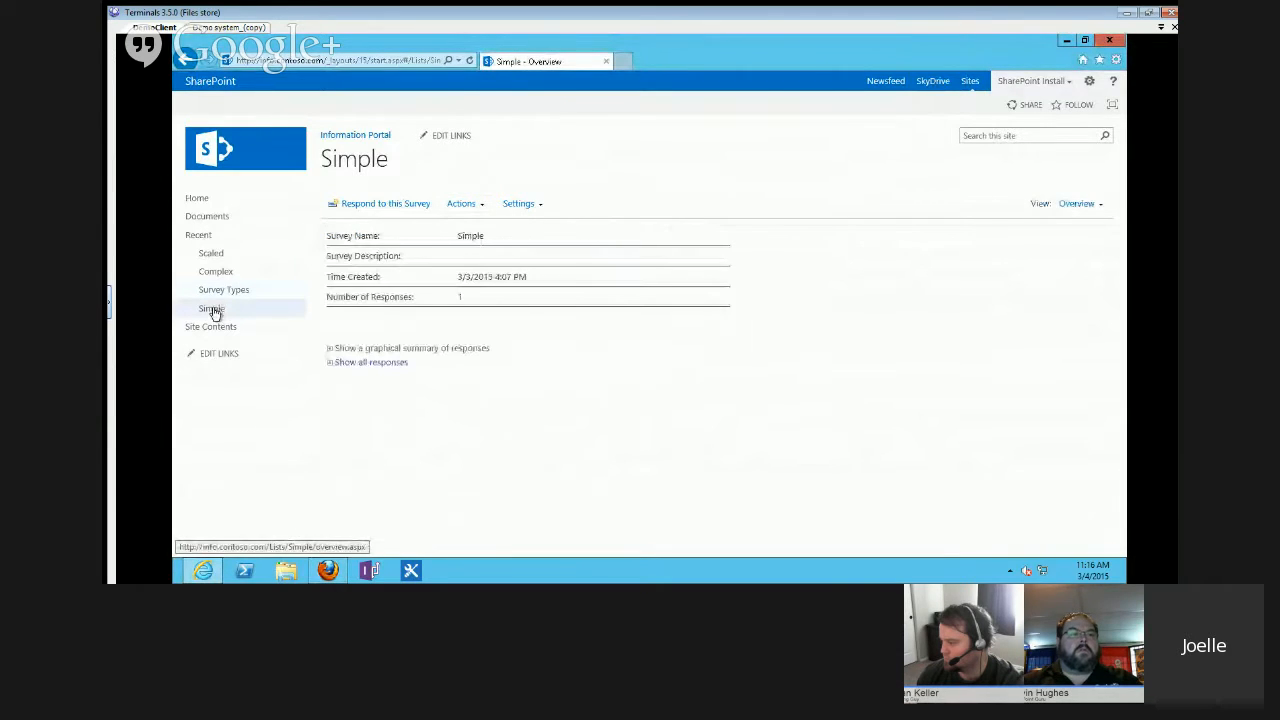
left_click(466, 206)
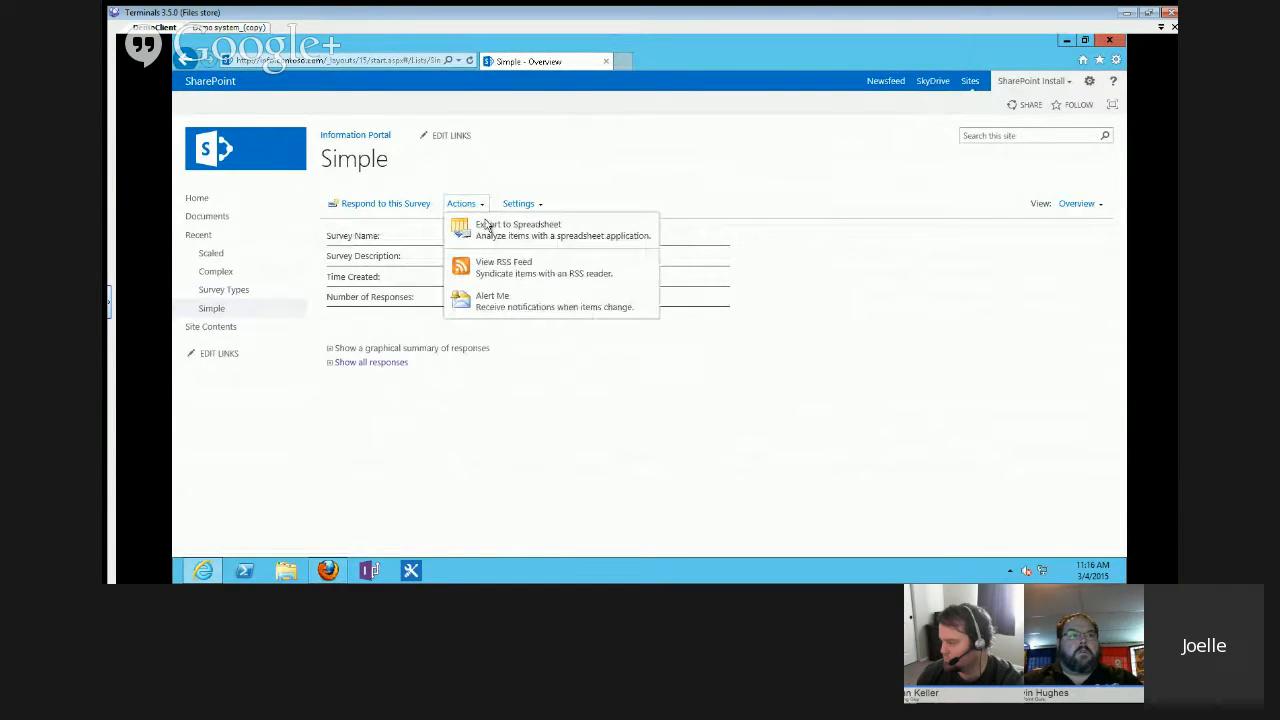
left_click(488, 229)
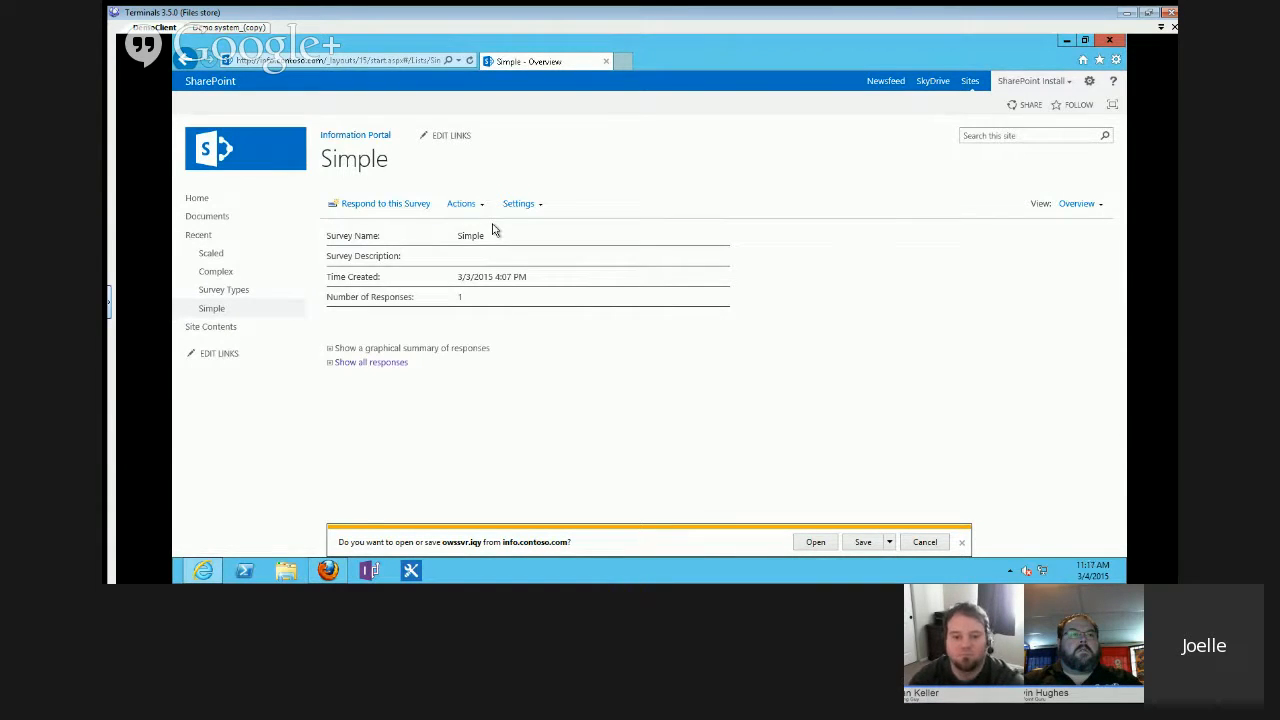
left_click(862, 542)
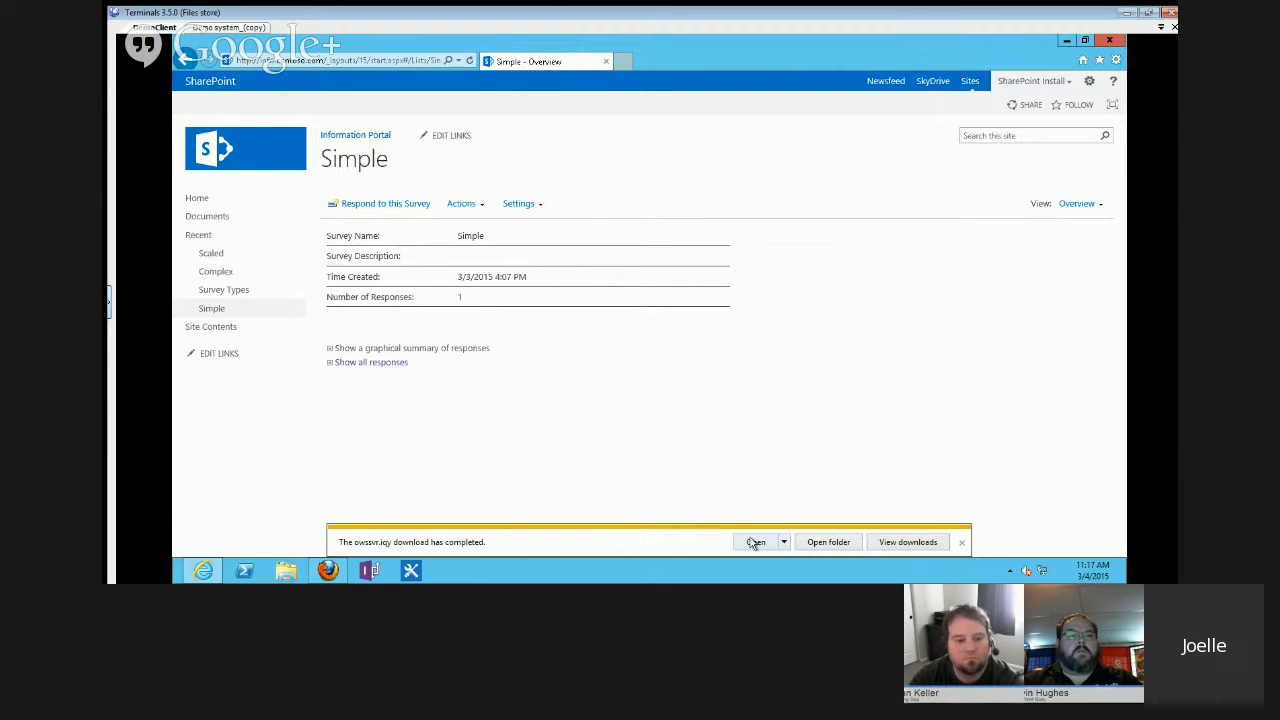
Open the downloaded owssvr.iqy in Excel, enable its data connection, and sign in with the account's user name and password.
left_click(755, 542)
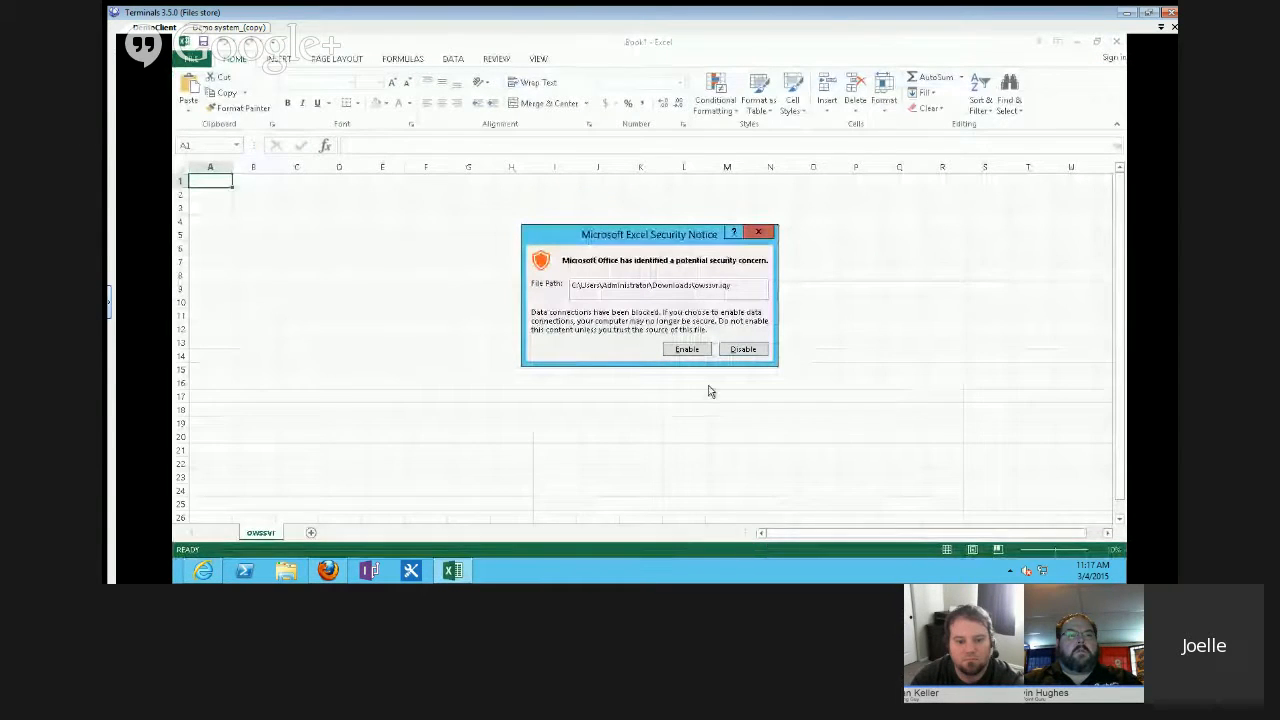
left_click(686, 349)
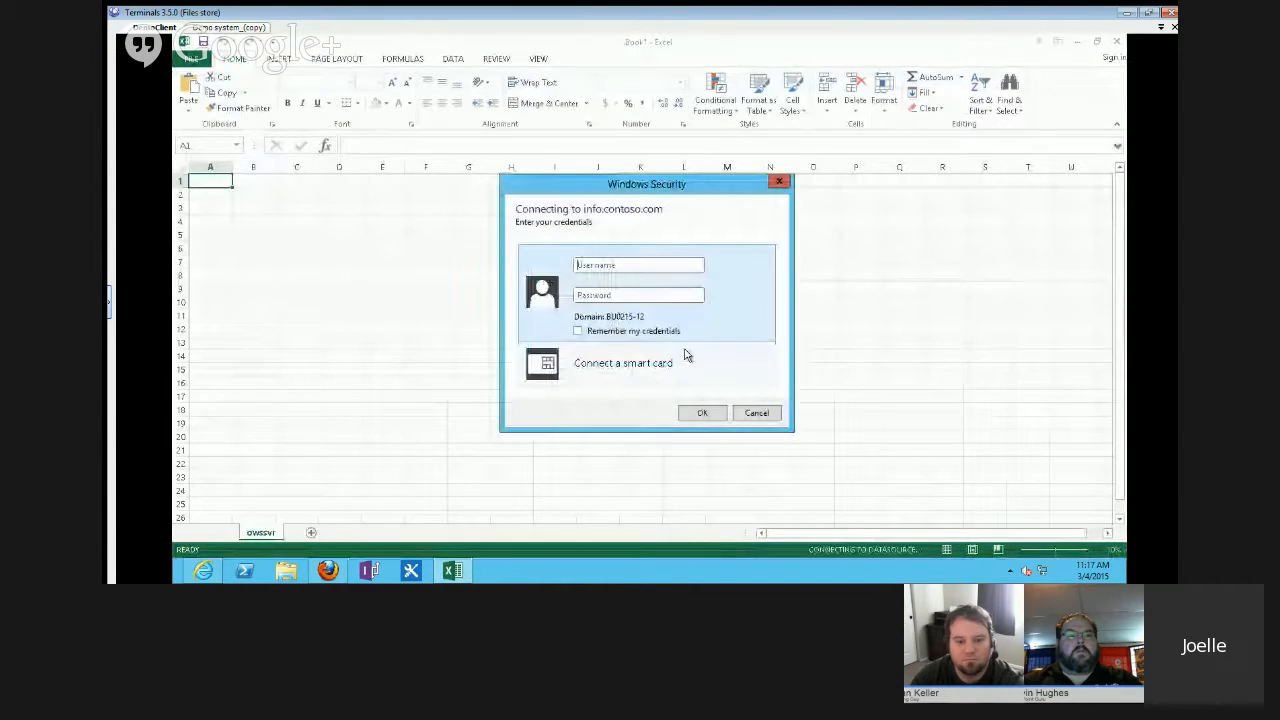
type("cont")
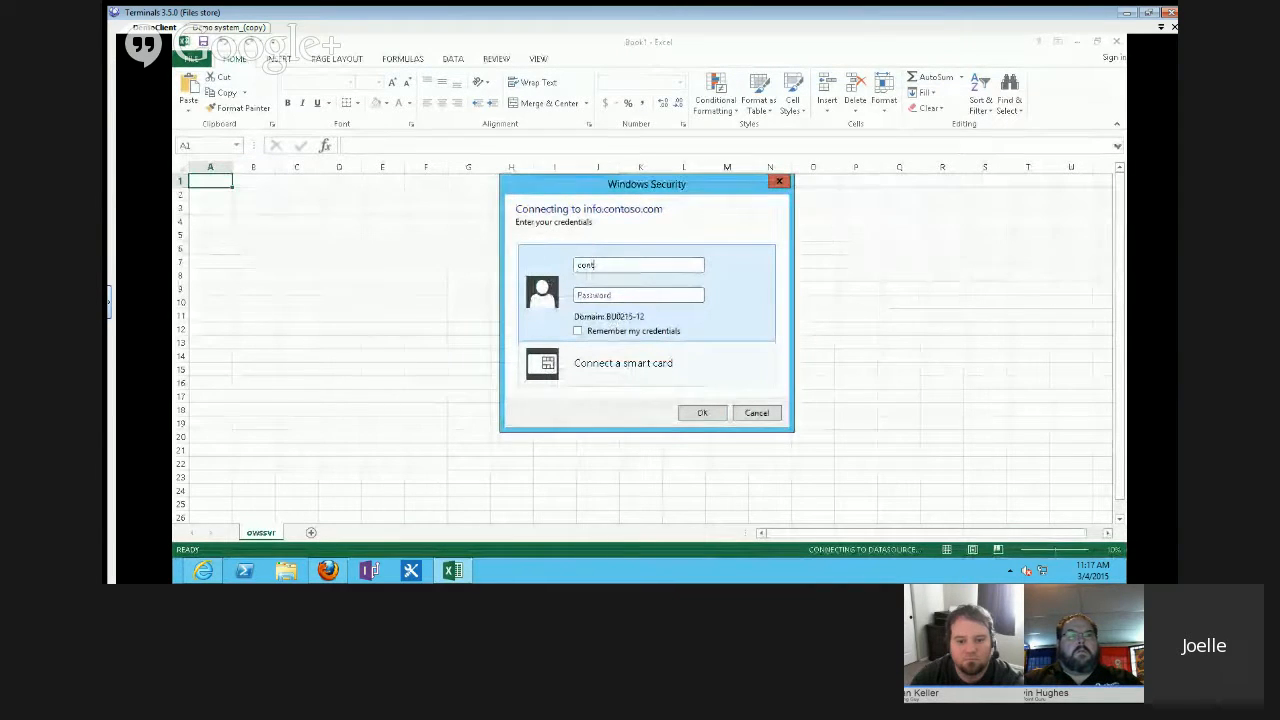
type("oso\\")
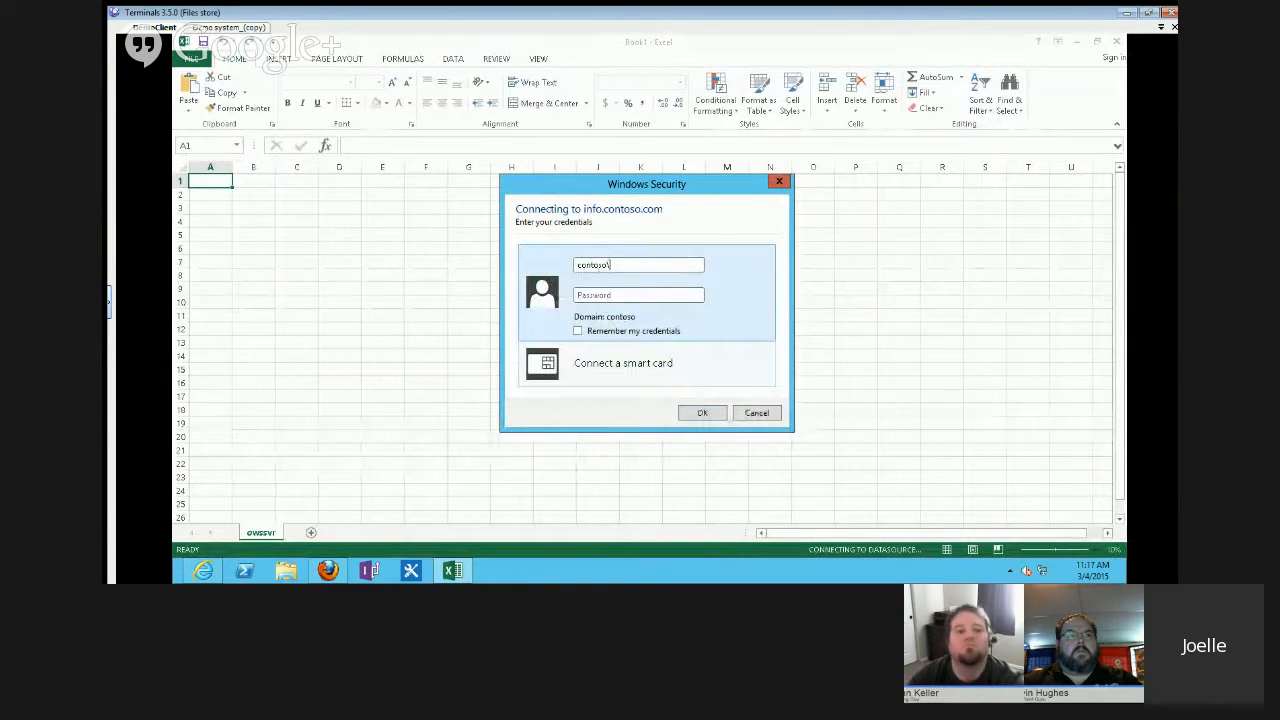
type("sp-")
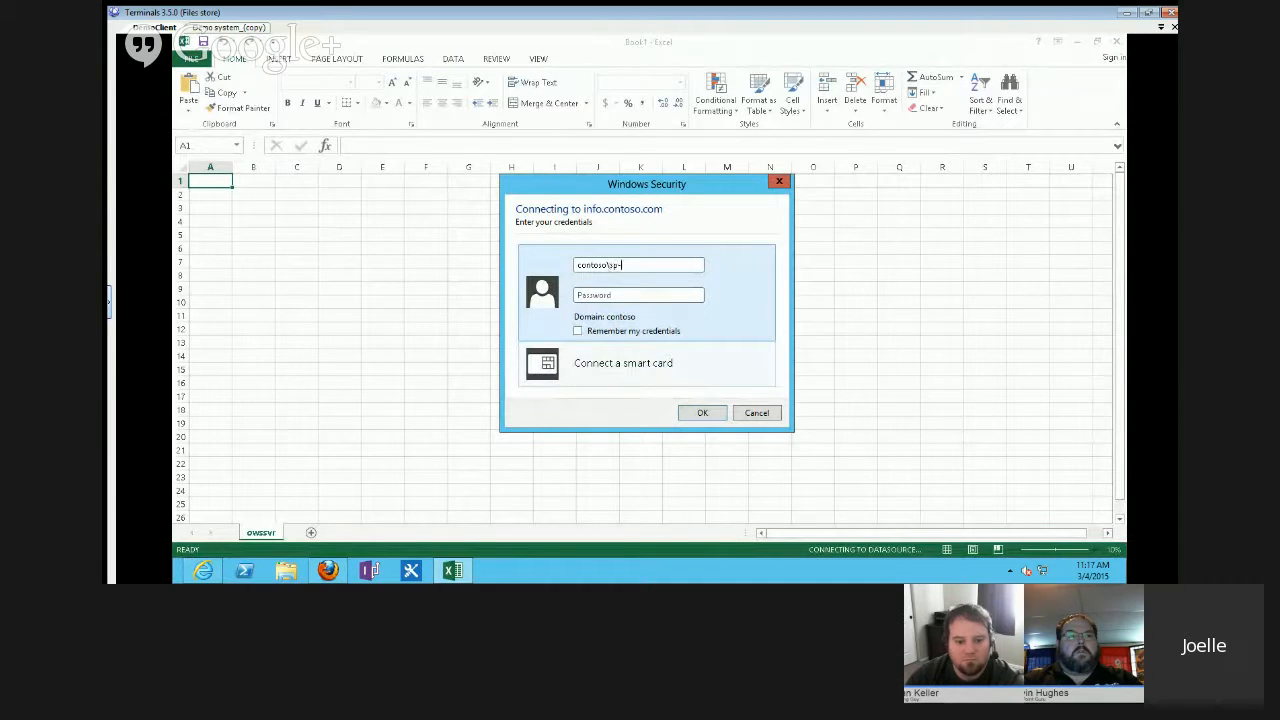
type("install")
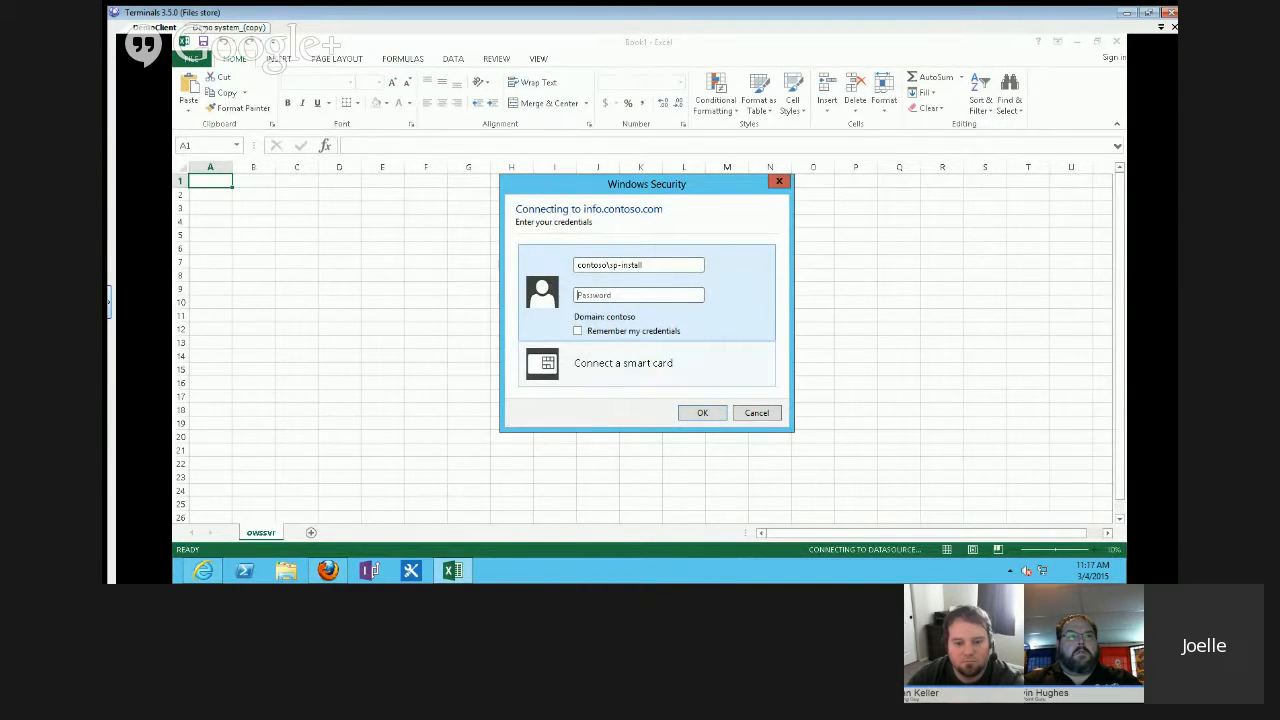
type("*****")
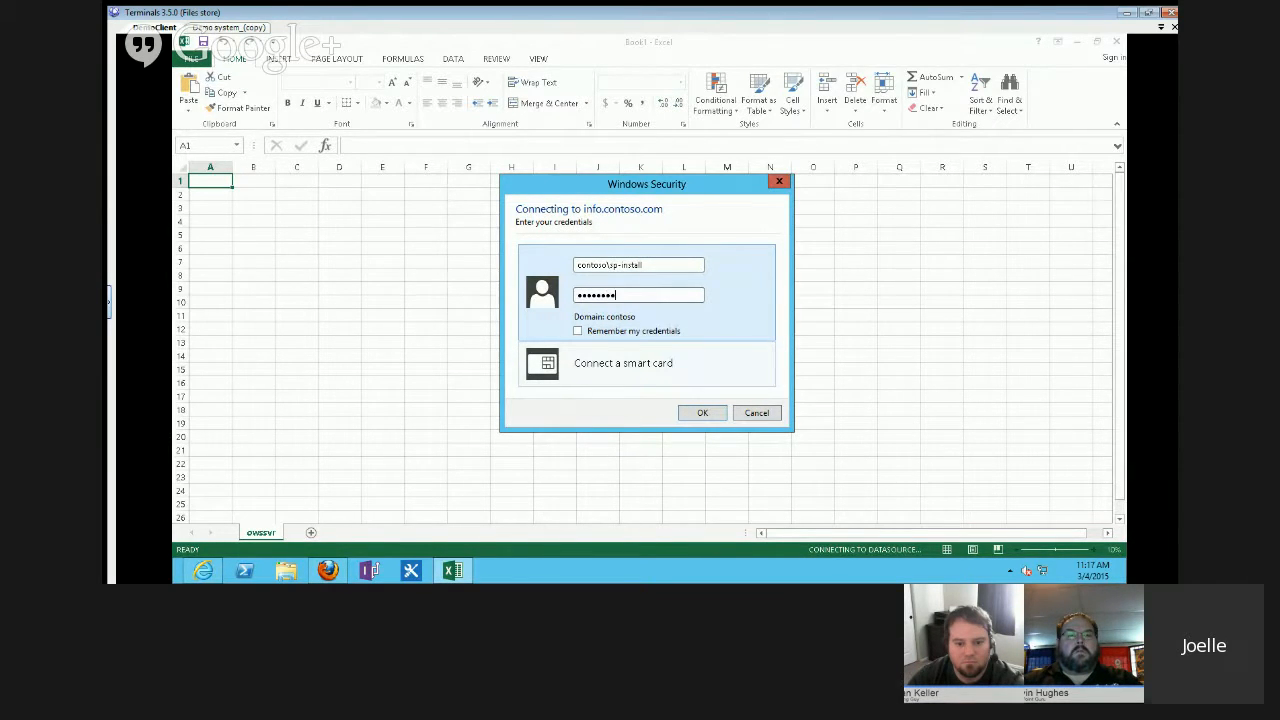
left_click(700, 414)
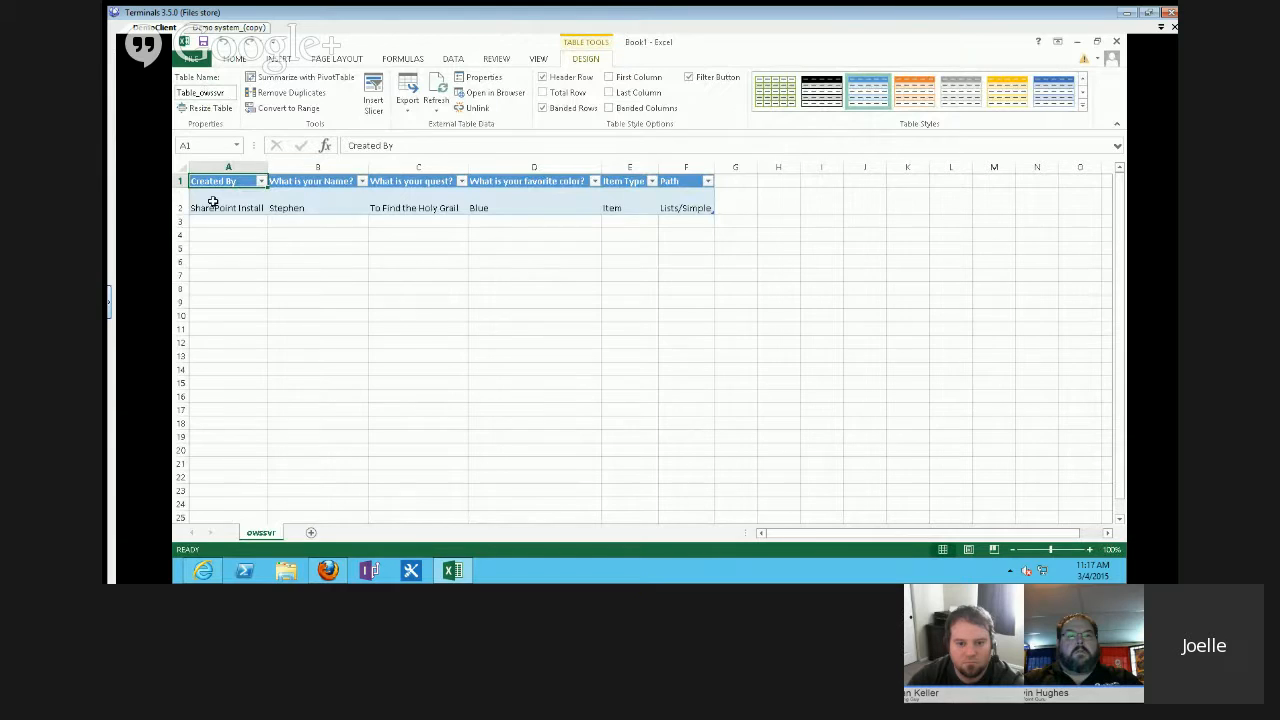
Return to the Simple survey's overview in Internet Explorer and check the actions offered there.
left_click(1067, 43)
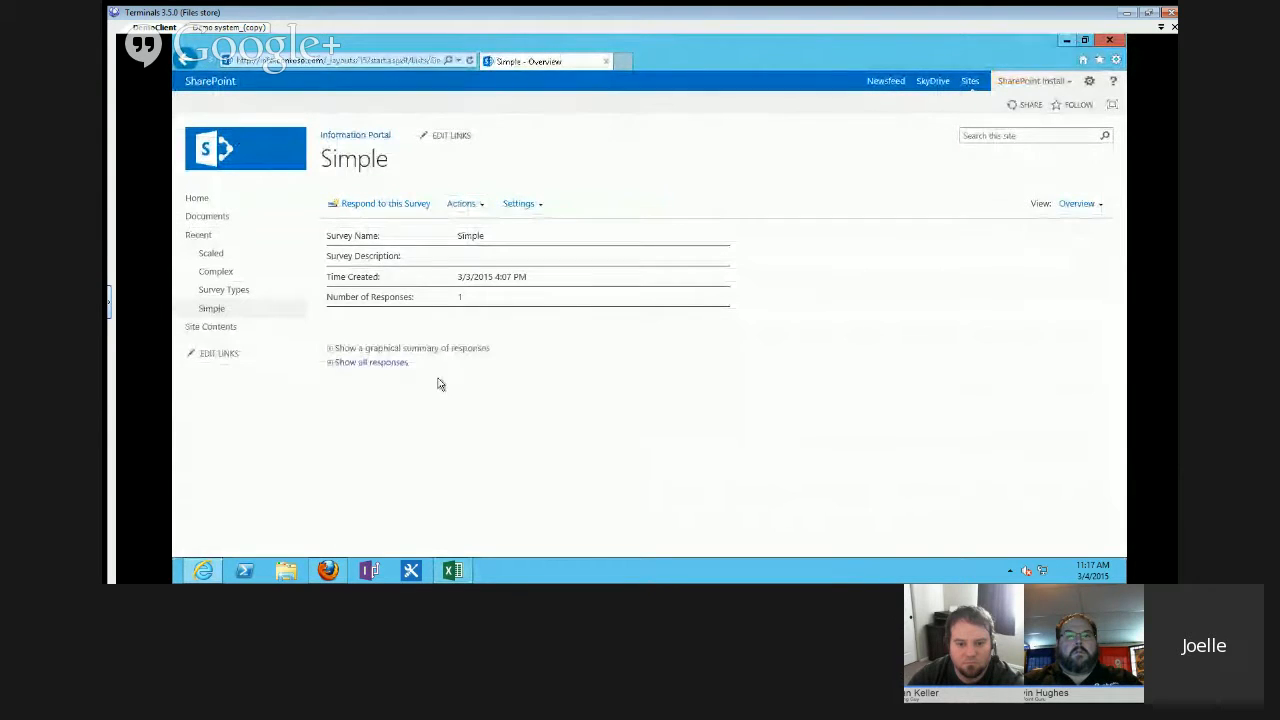
left_click(462, 205)
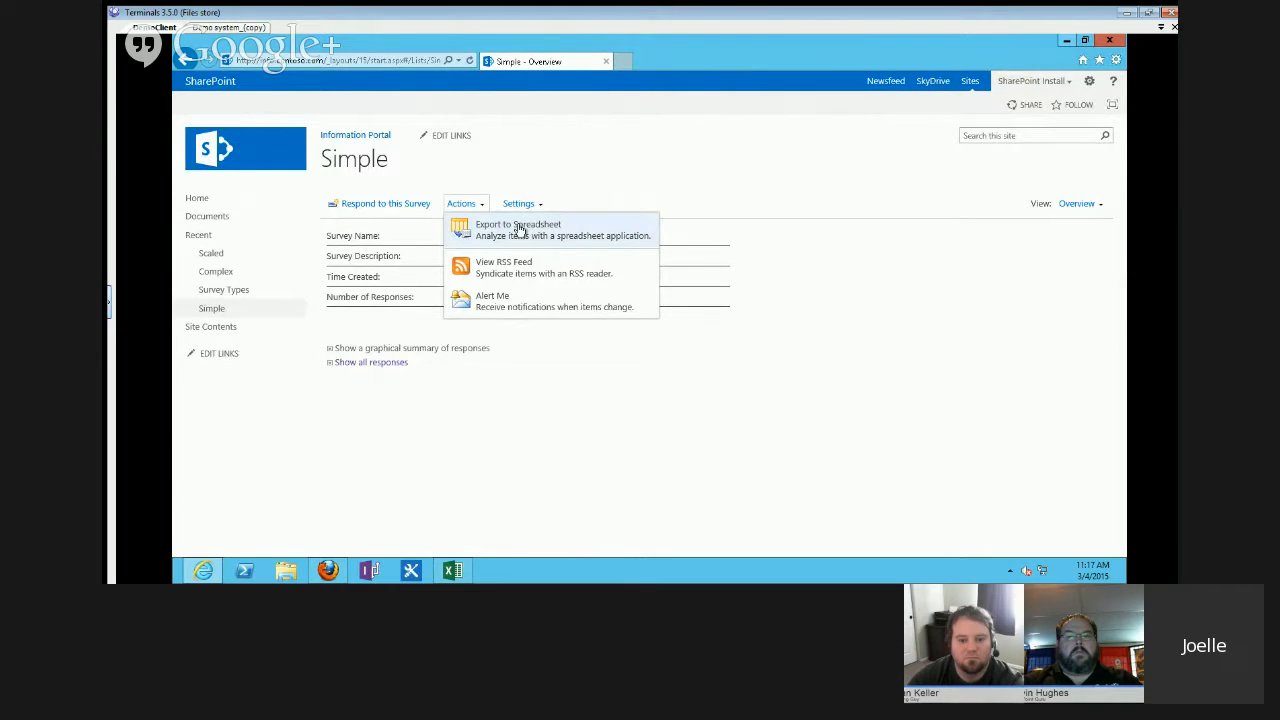
left_click(573, 376)
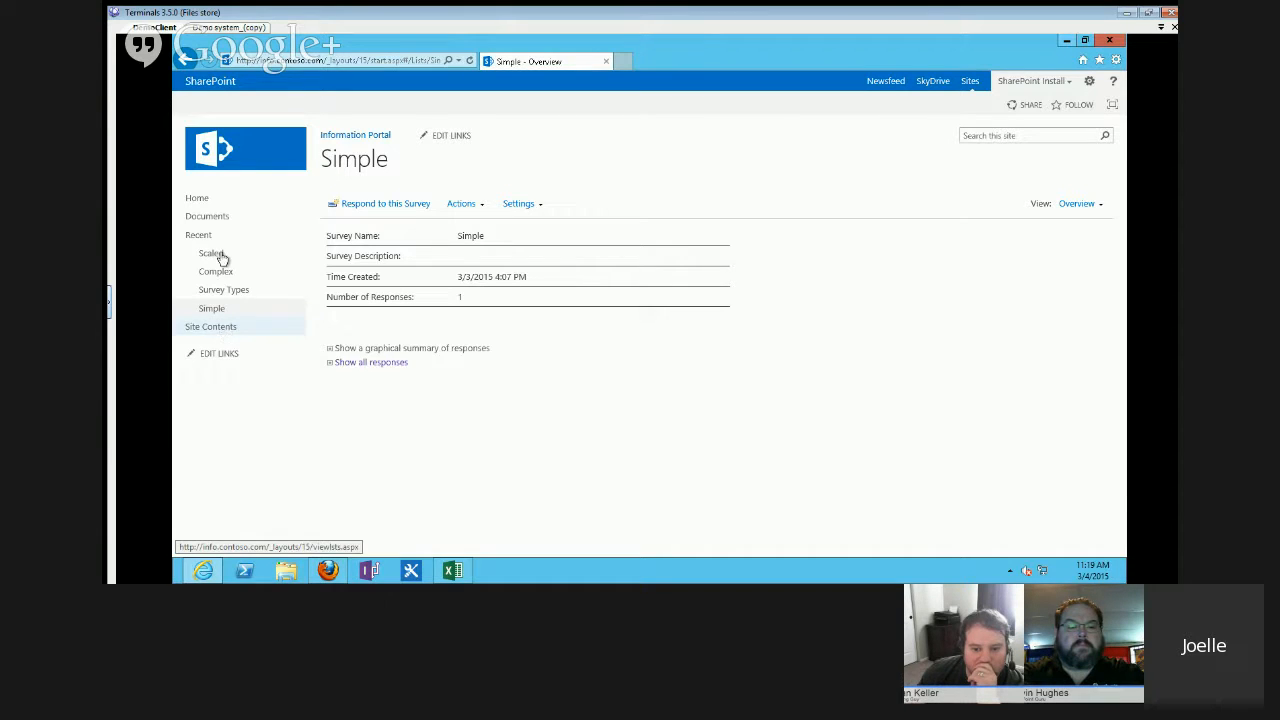
Review the Simple survey's advanced settings, including item-level permissions, search and offline availability.
left_click(516, 204)
left_click(552, 264)
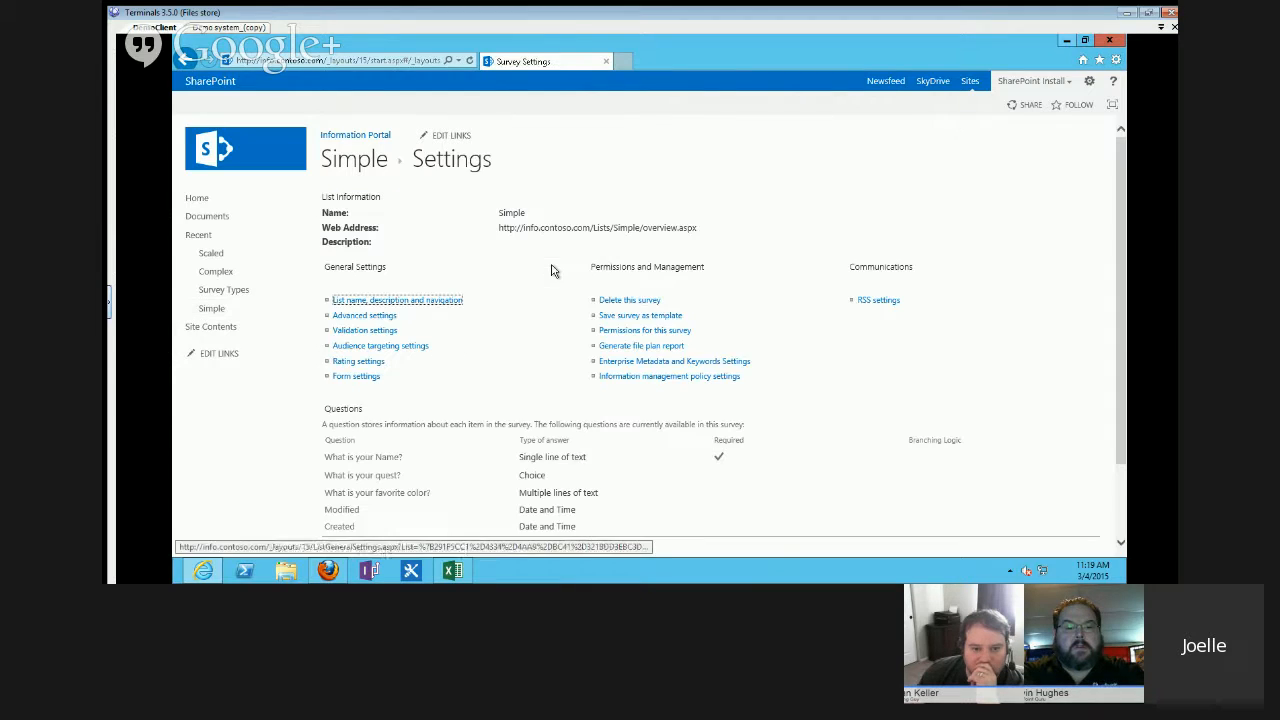
left_click(343, 318)
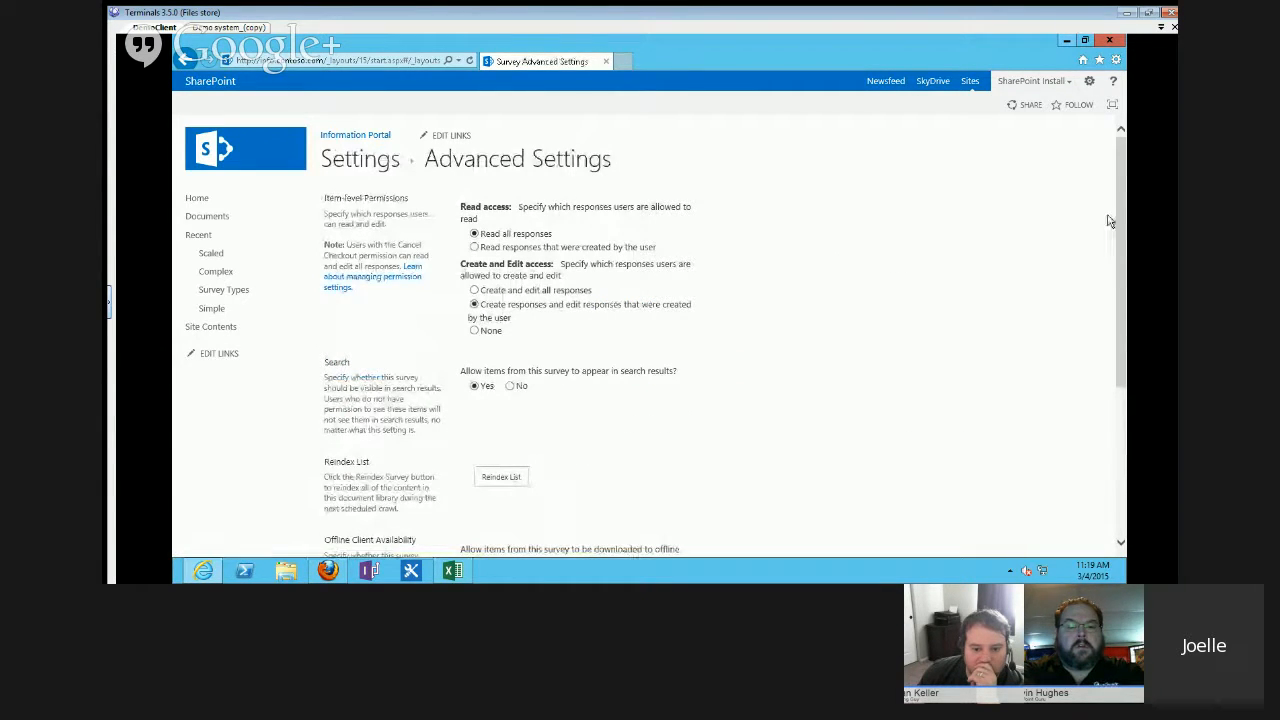
scroll(1114, 217, "down", 2)
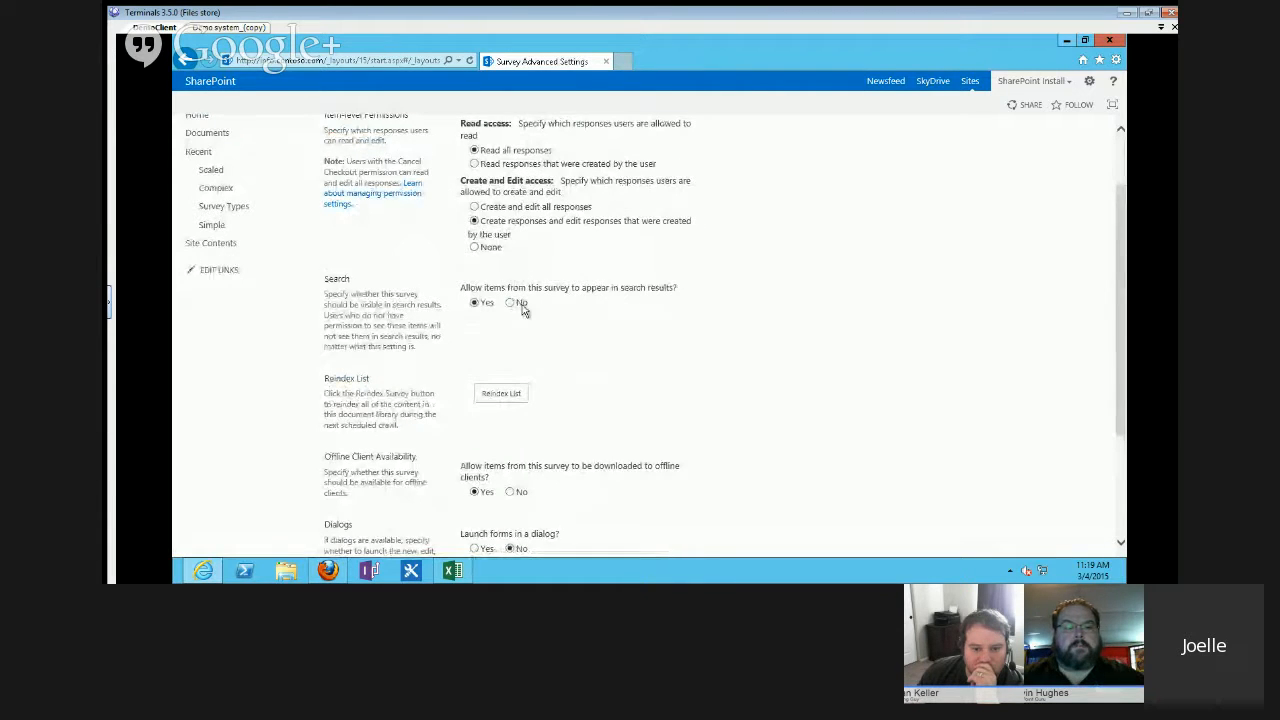
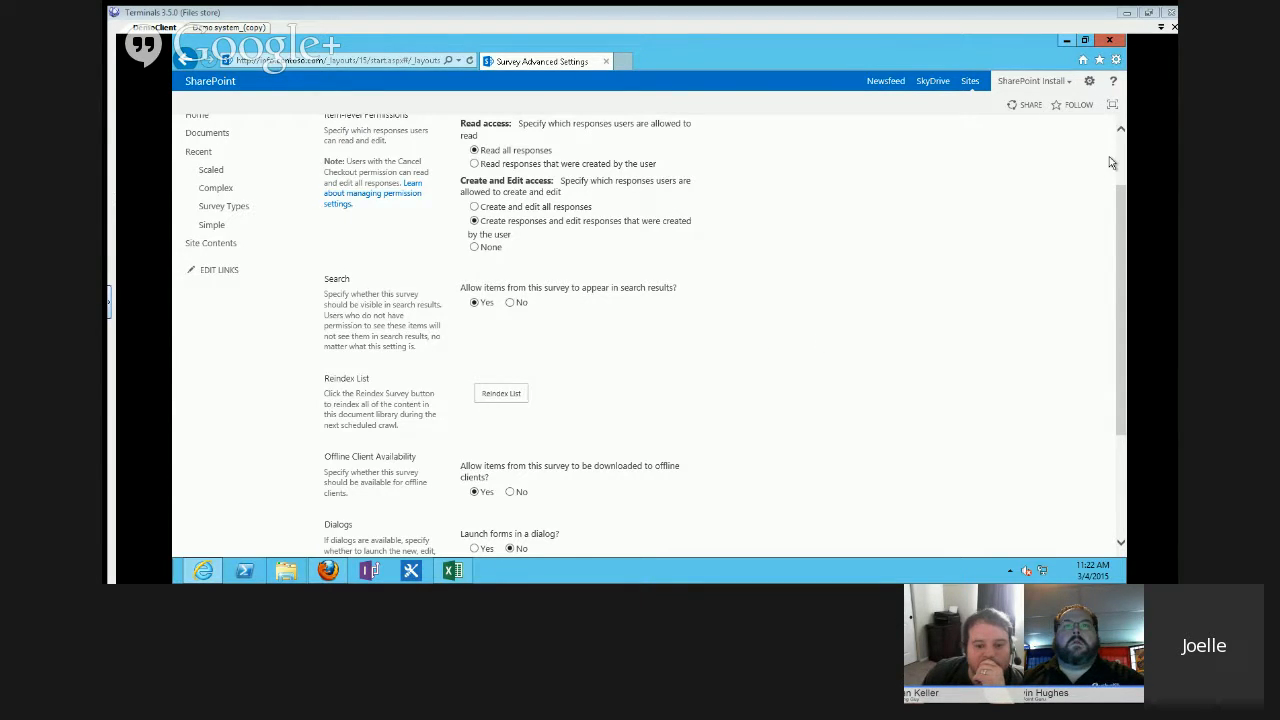
scroll(1113, 158, "up", 2)
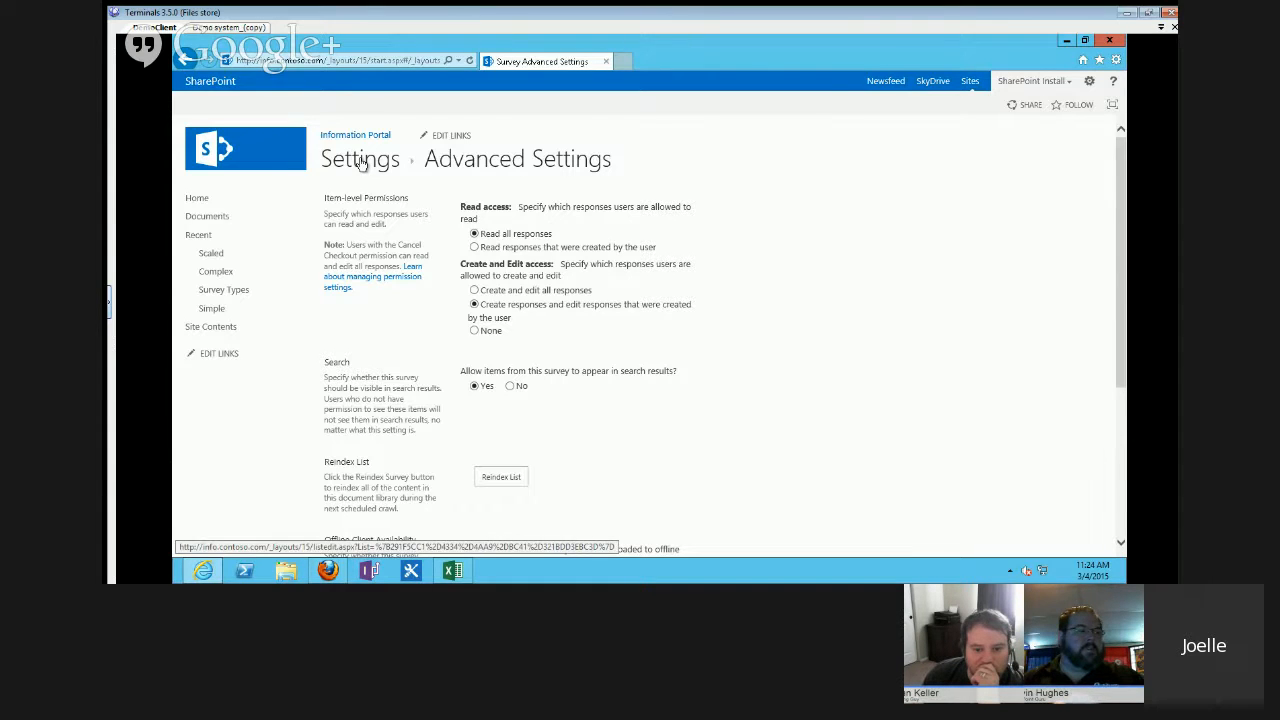
Respond to the Scaled survey with ratings 3, 2 and 4 for its three statements and submit the response.
left_click(208, 256)
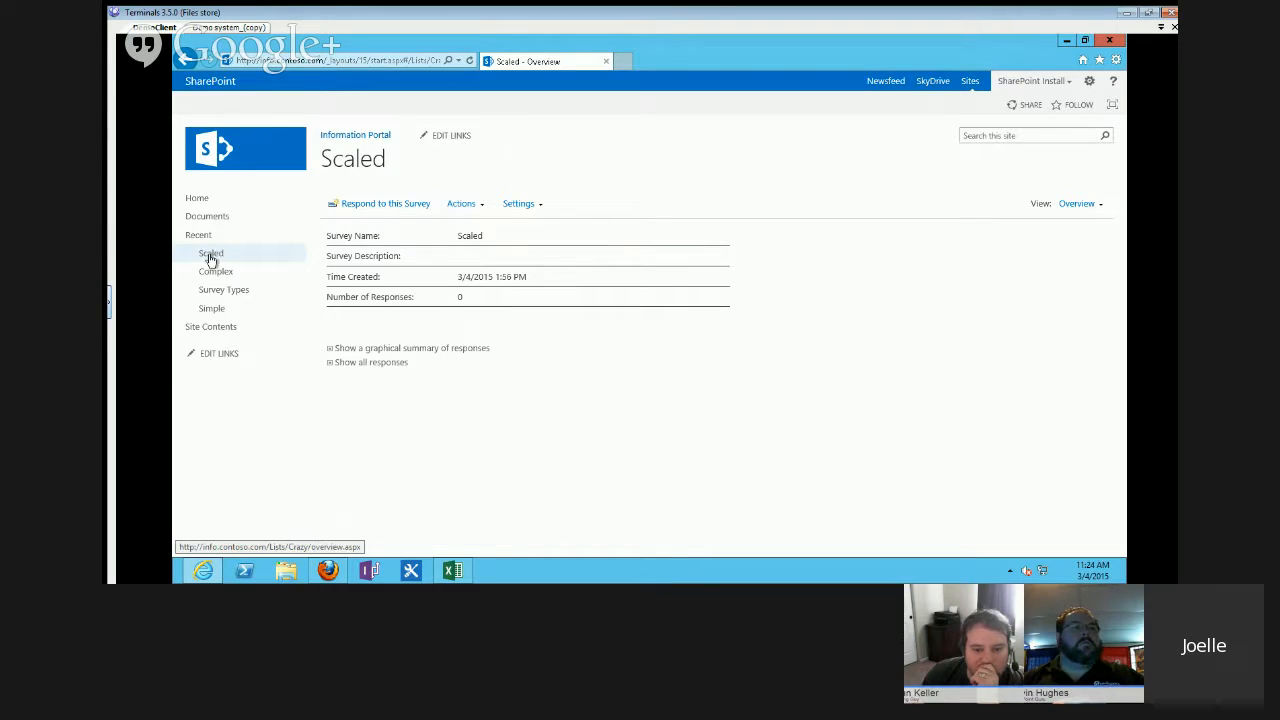
left_click(376, 205)
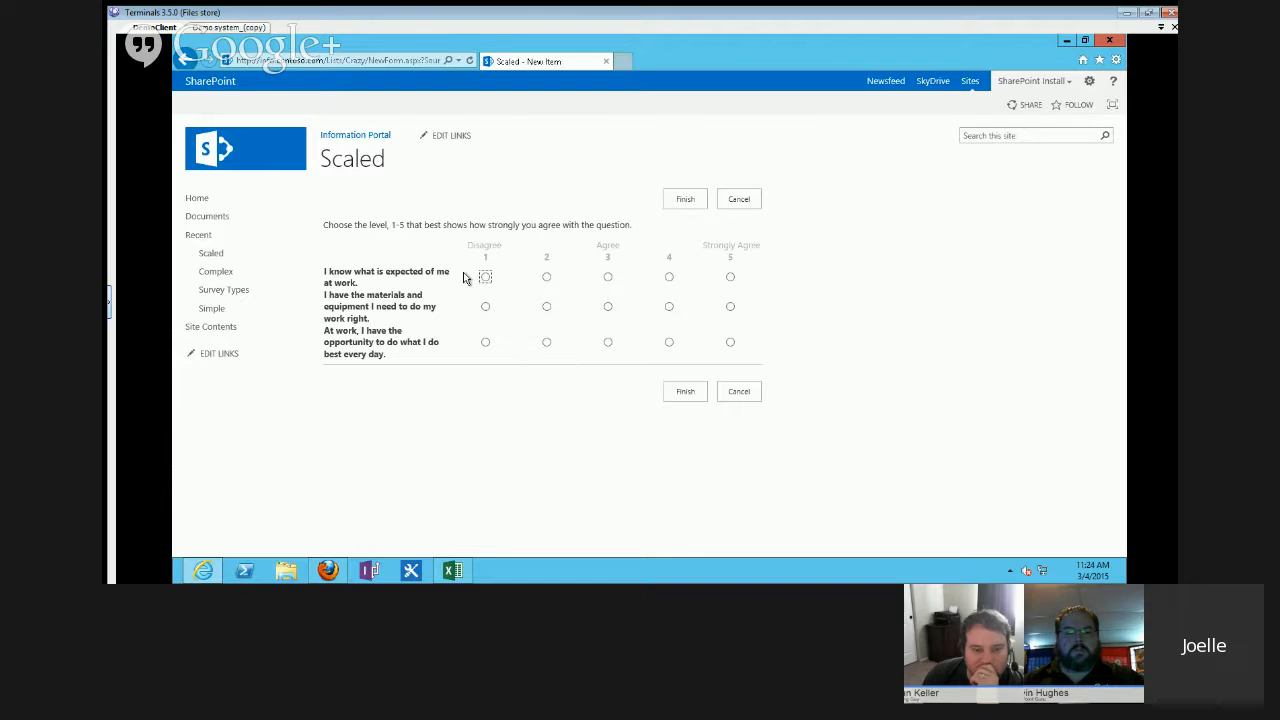
left_click(606, 278)
left_click(546, 307)
left_click(664, 343)
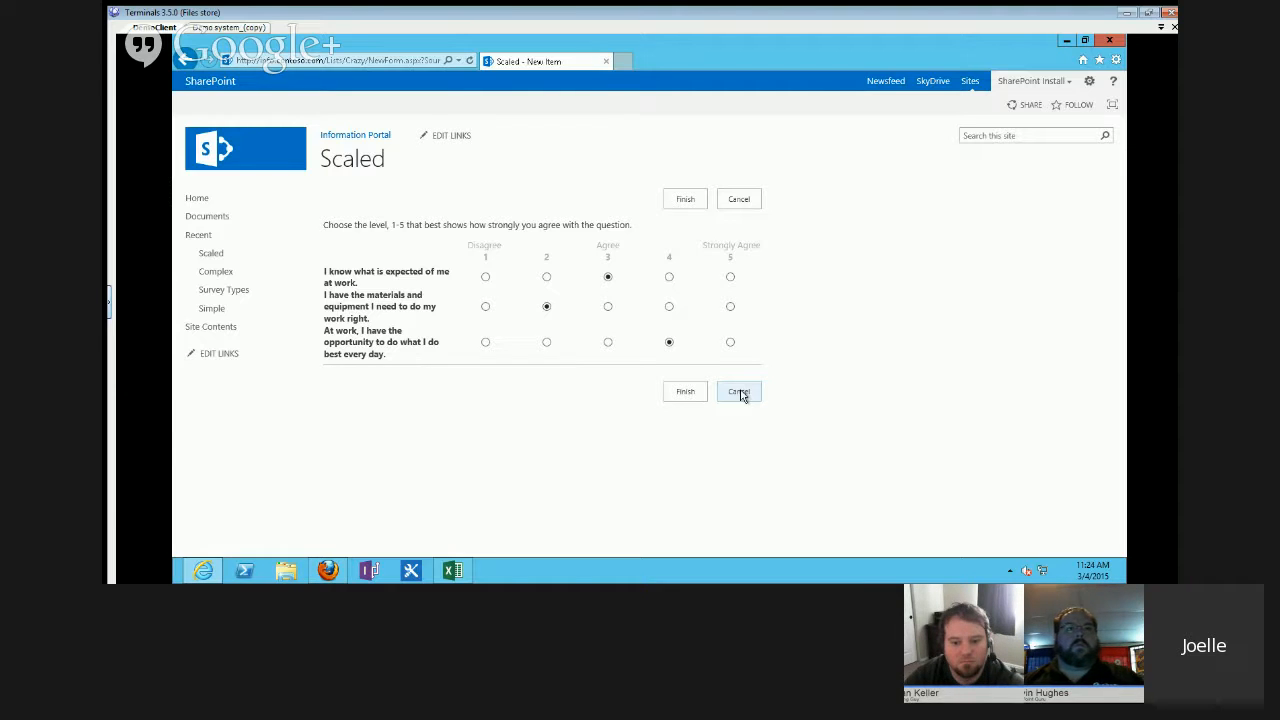
left_click(685, 391)
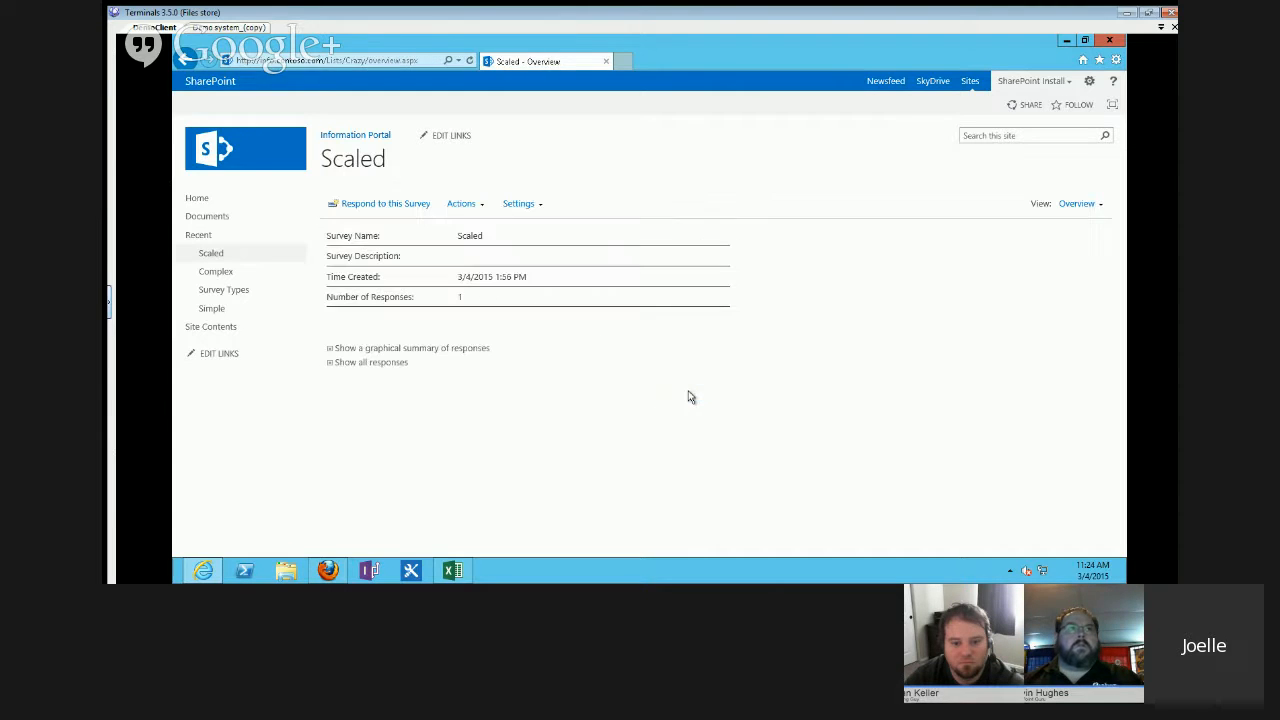
View the submitted response from the Scaled survey's list of all responses, and return to the list.
left_click(358, 365)
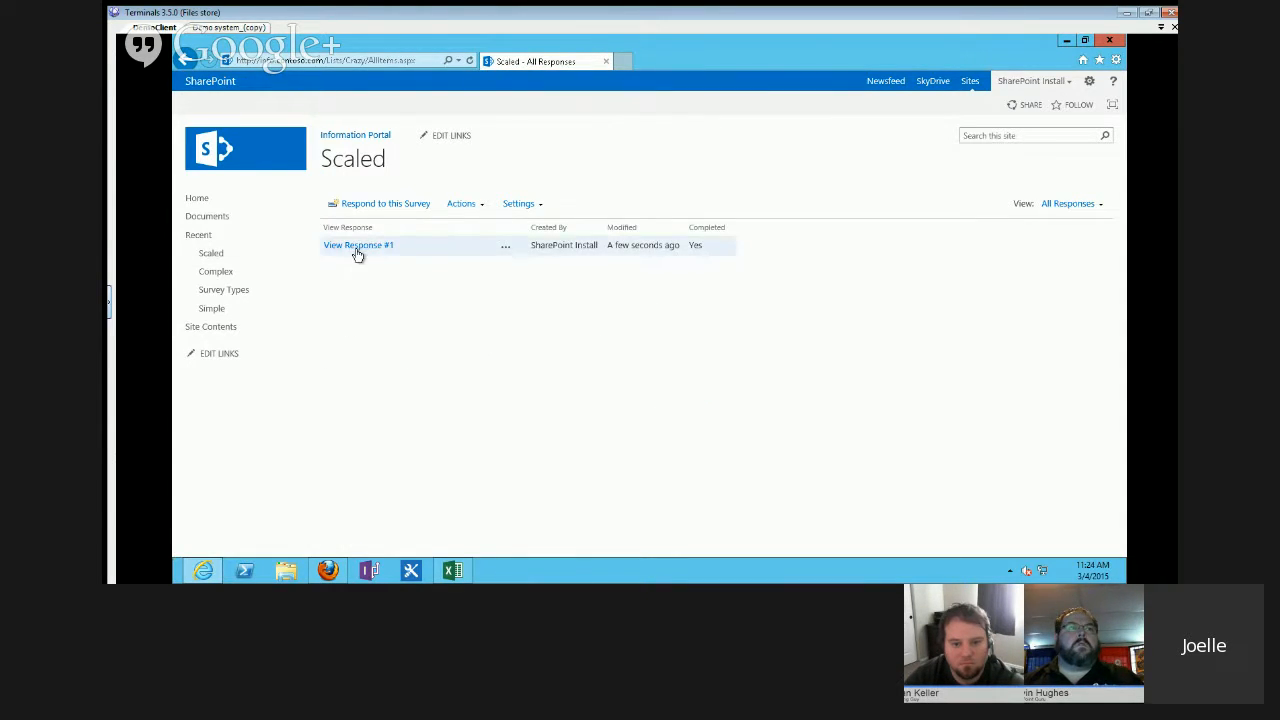
left_click_drag(372, 249, 364, 241)
left_click(366, 247)
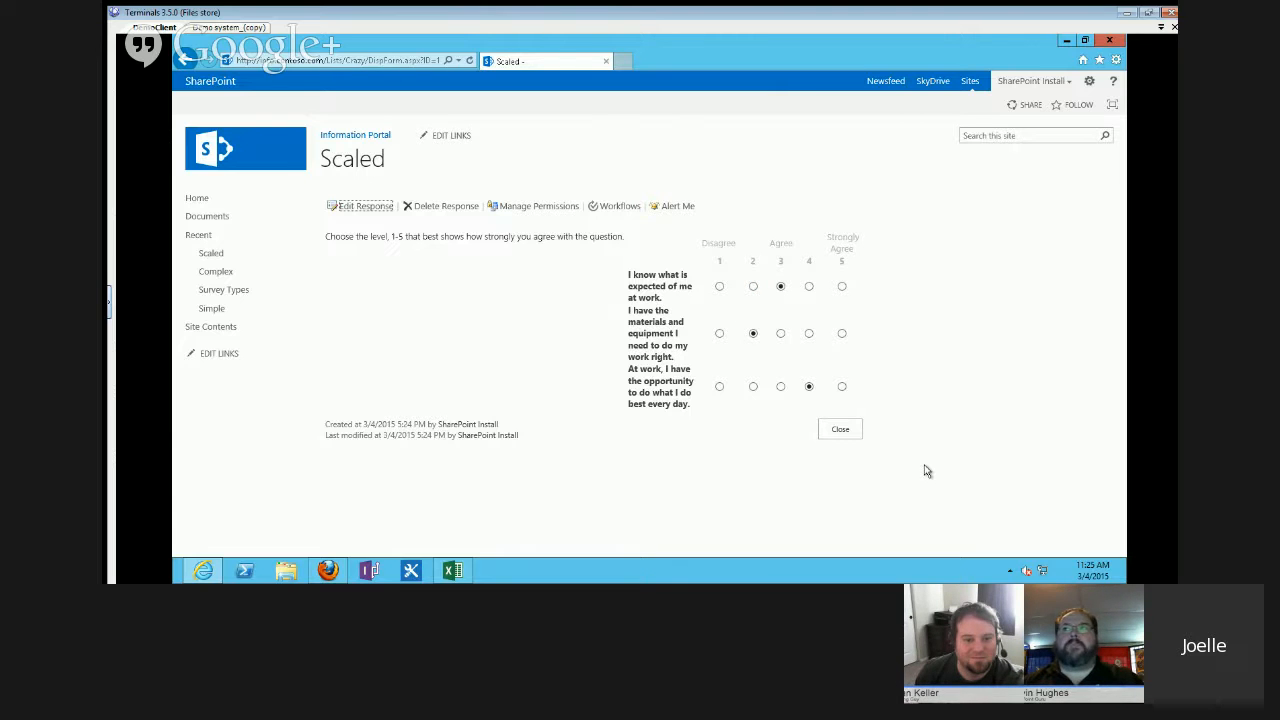
left_click(178, 60)
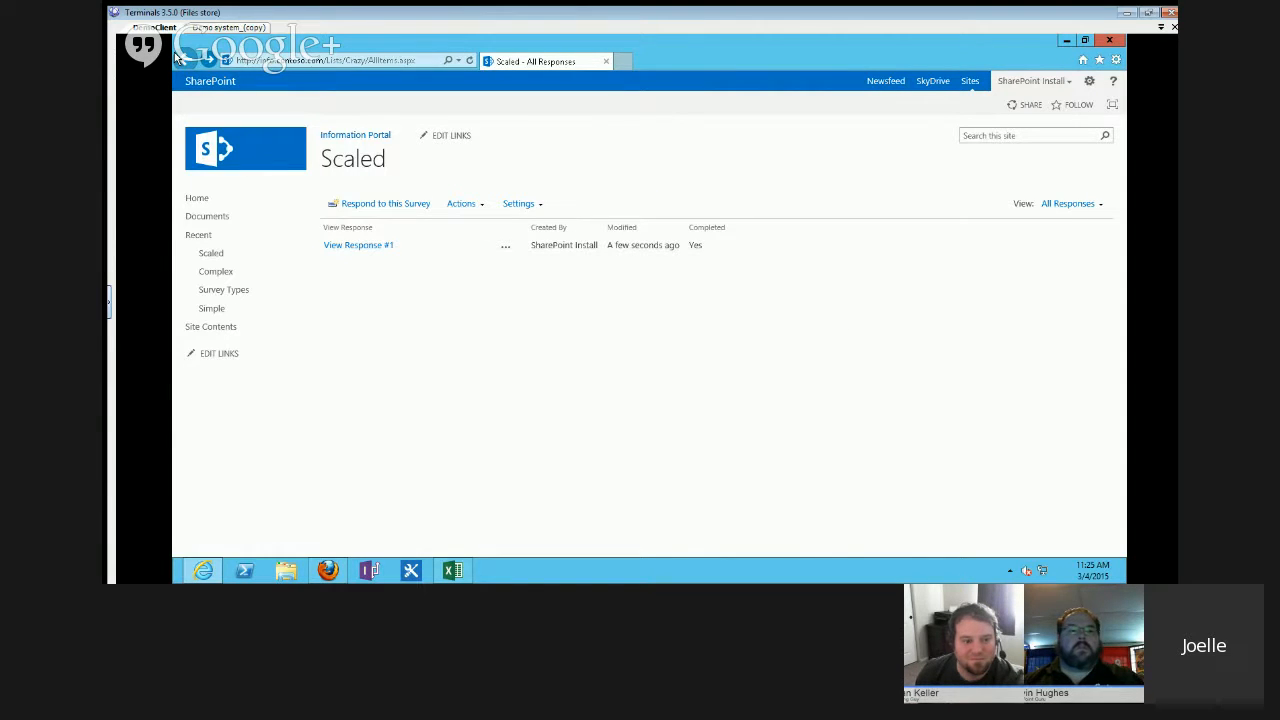
View the Scaled survey's RSS feed, and return to the list of all responses.
left_click(456, 205)
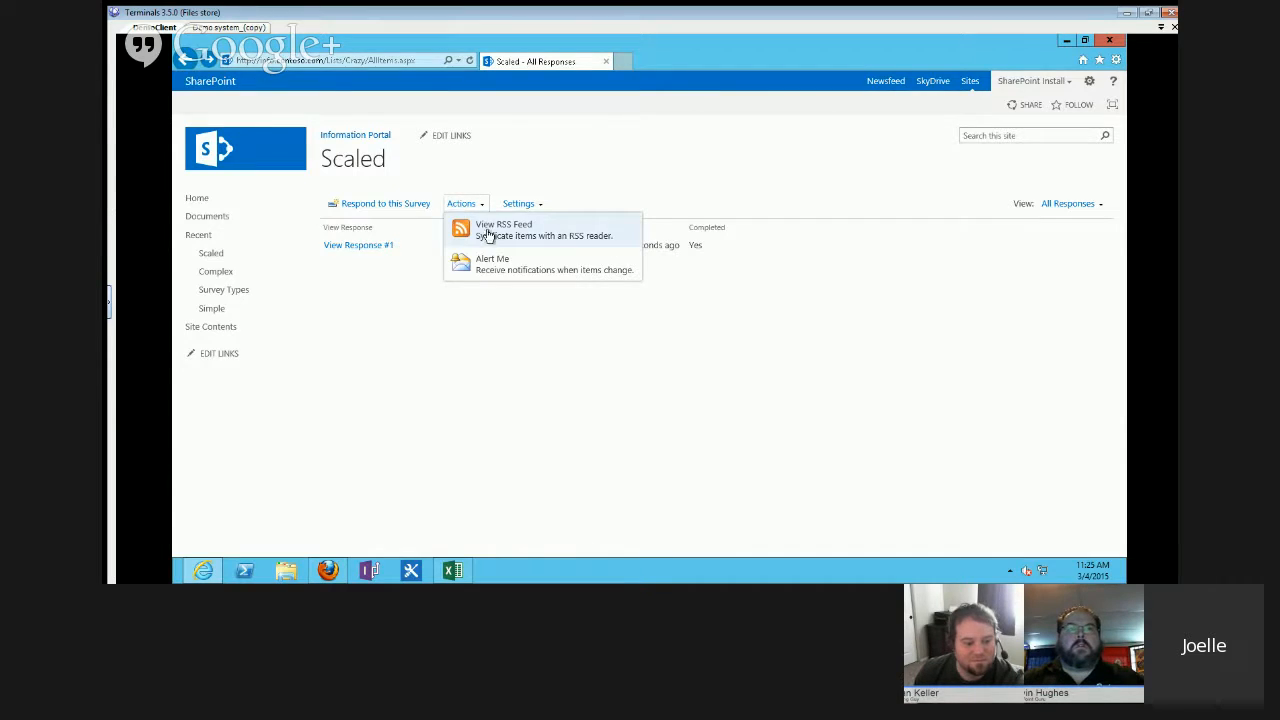
left_click(488, 236)
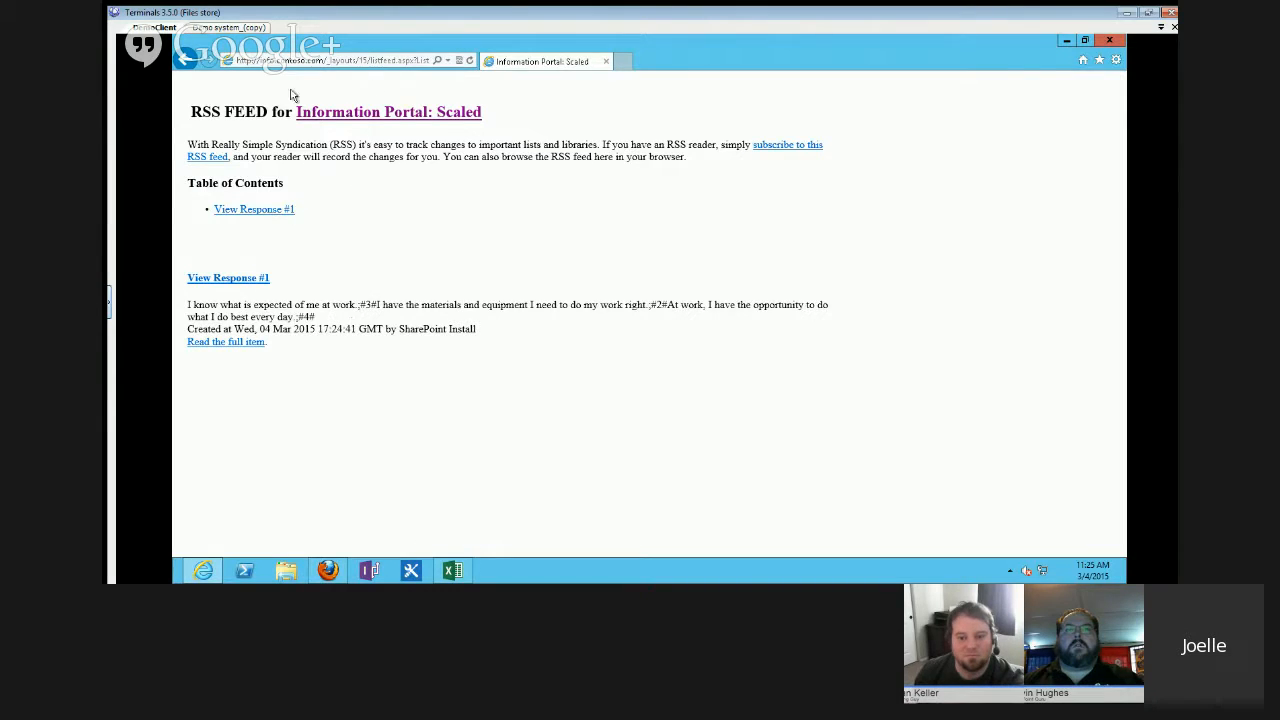
left_click(183, 59)
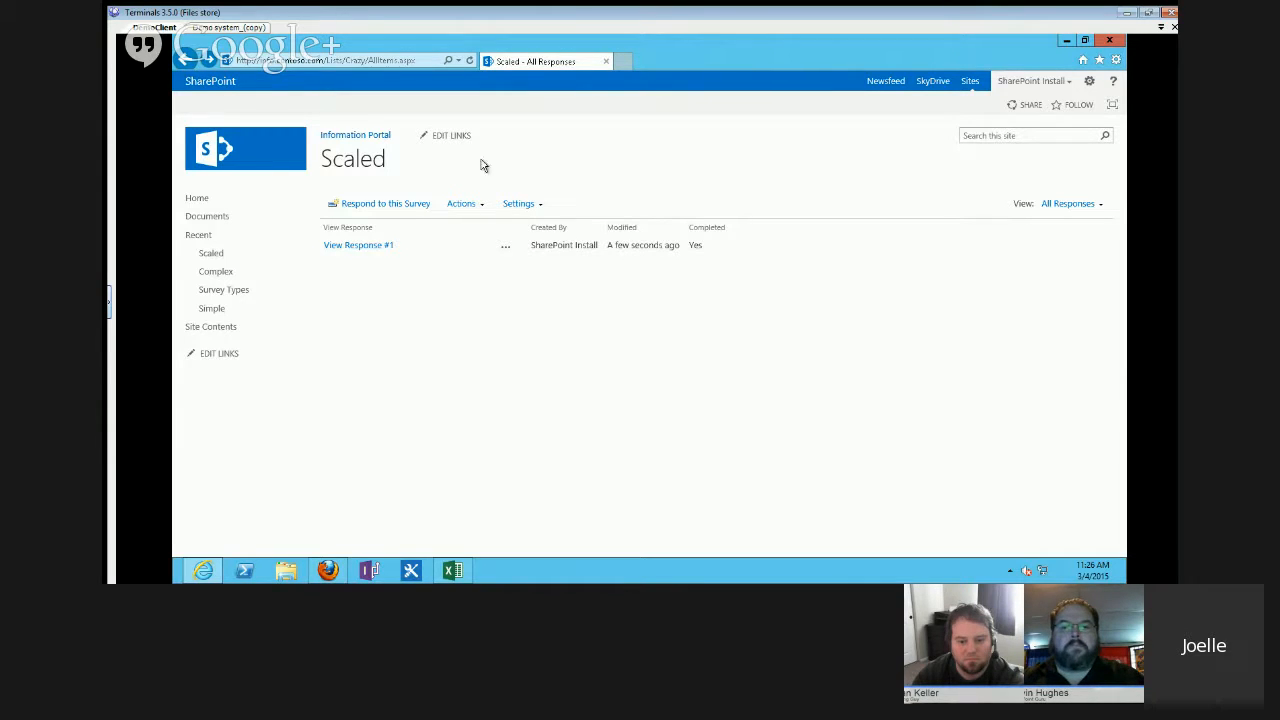
Export the Scaled survey's responses to a spreadsheet from its overview and save the query file.
left_click(455, 207)
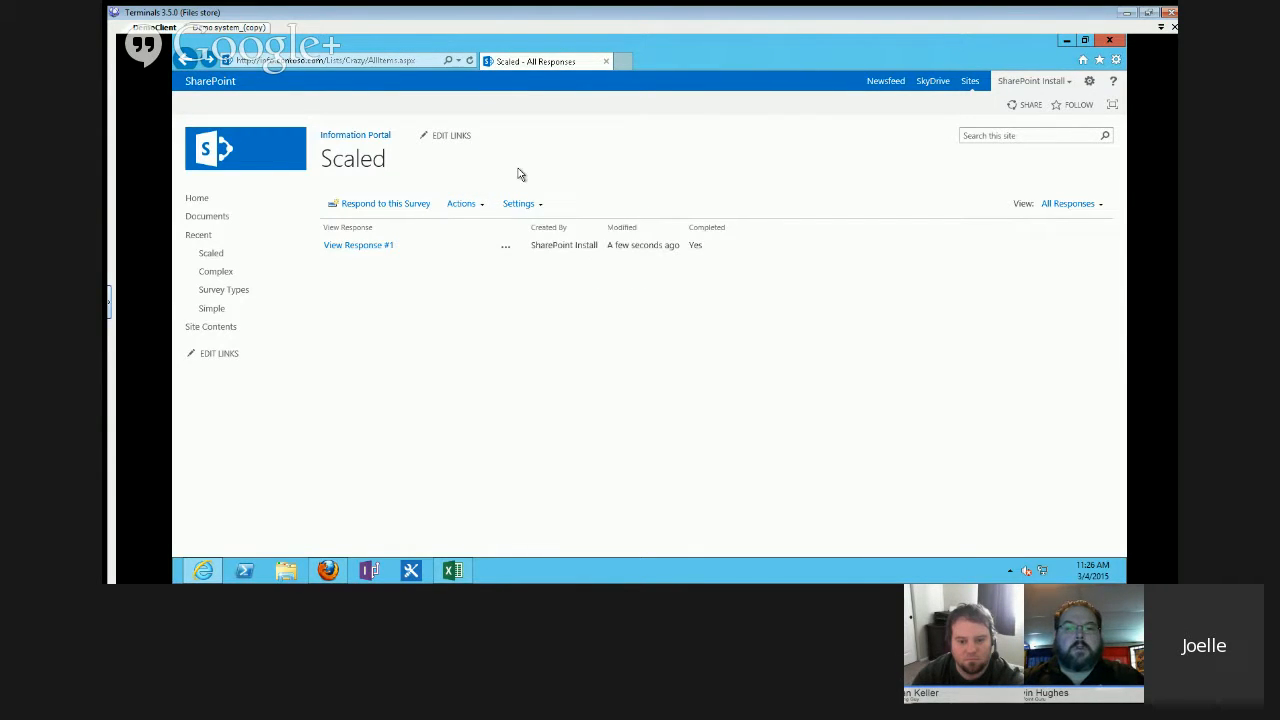
left_click(207, 256)
left_click(474, 208)
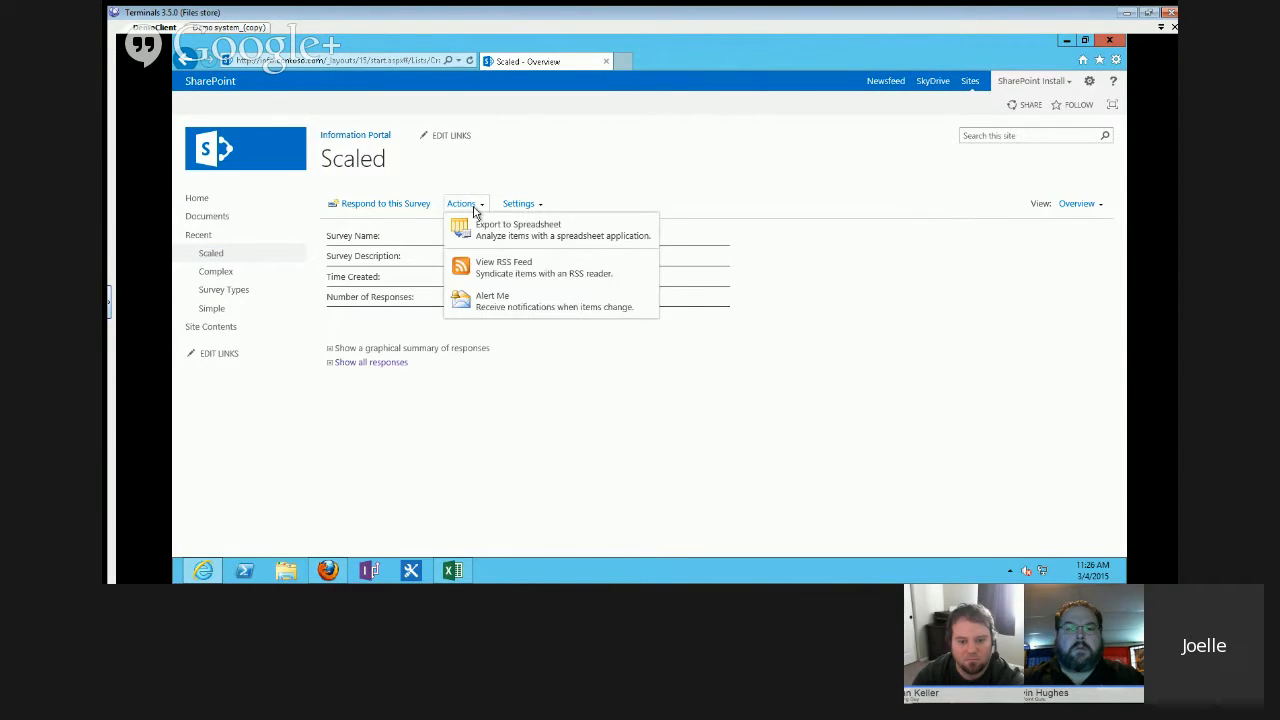
left_click(485, 236)
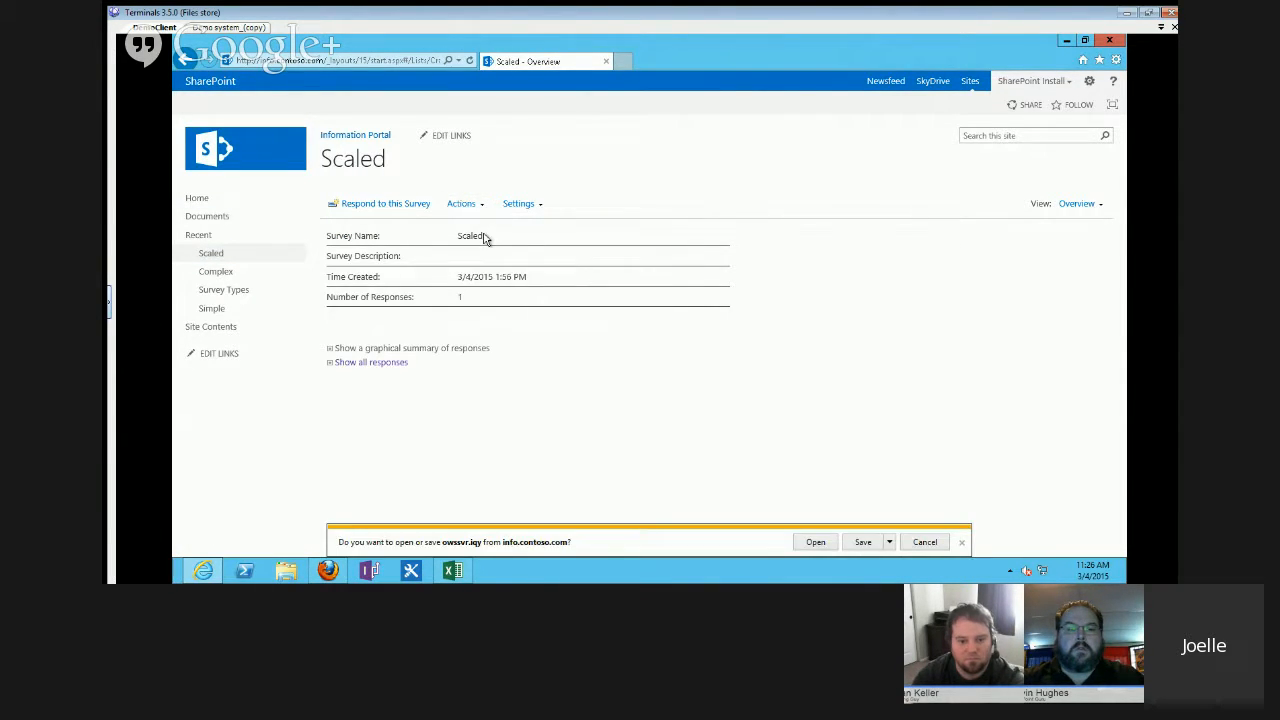
left_click(861, 542)
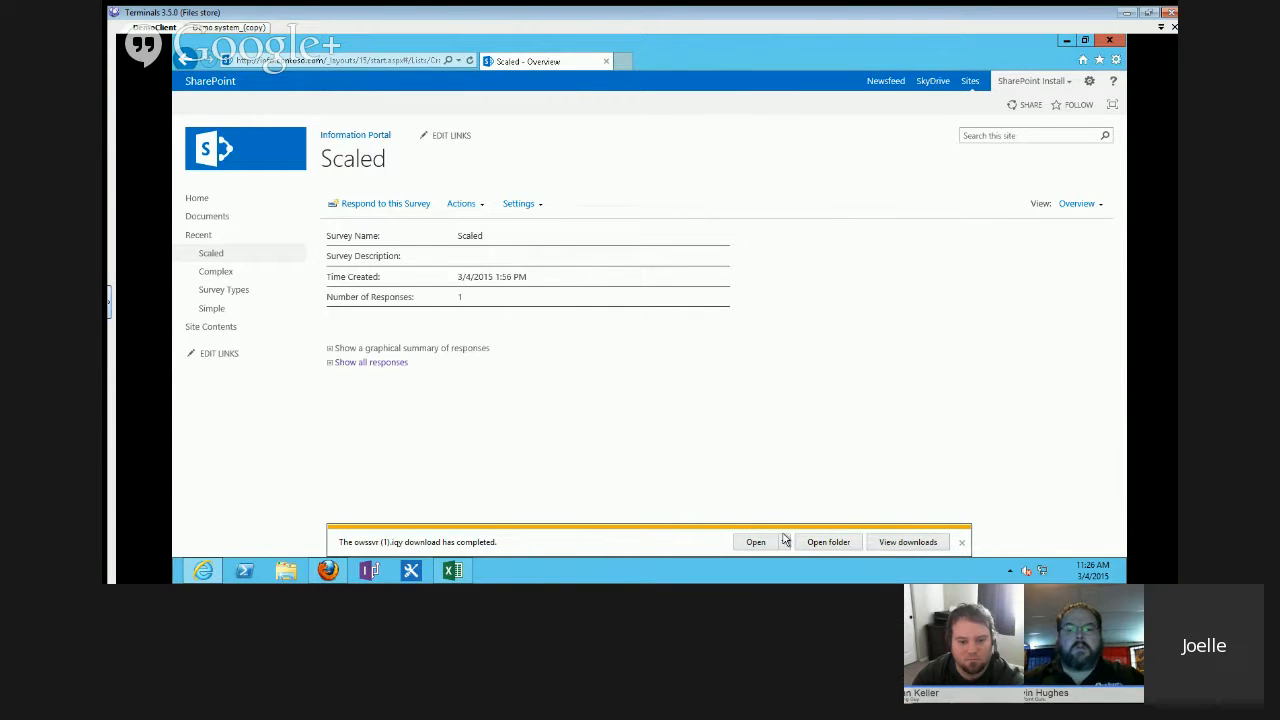
Open the exported query file in Excel with data connections enabled, import it as a table in a new workbook, and minimize the workbook.
left_click(756, 542)
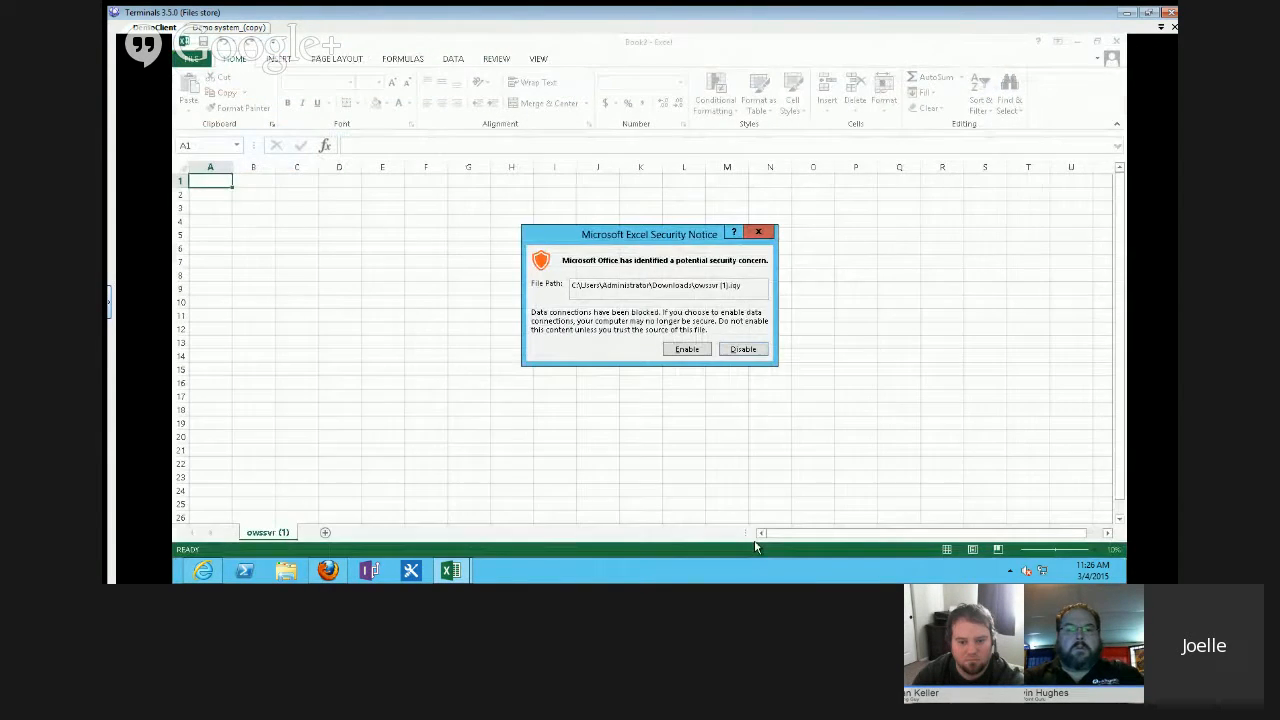
left_click(678, 351)
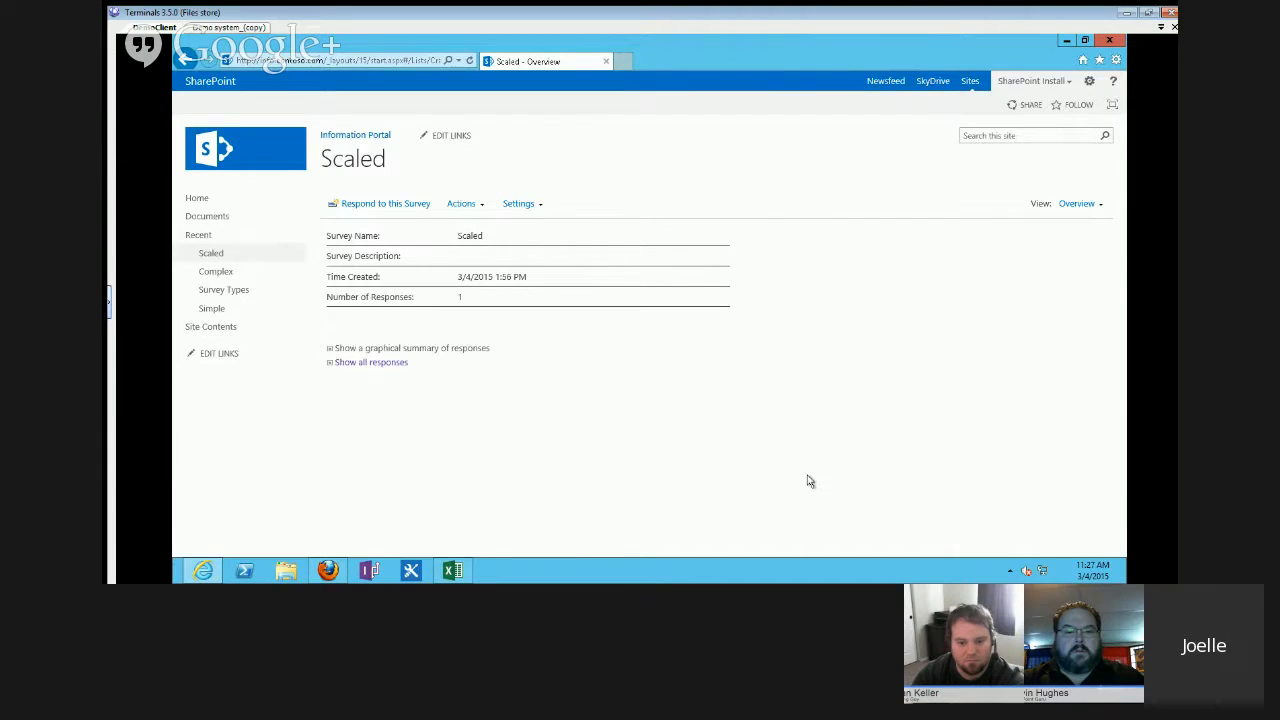
left_click(451, 572)
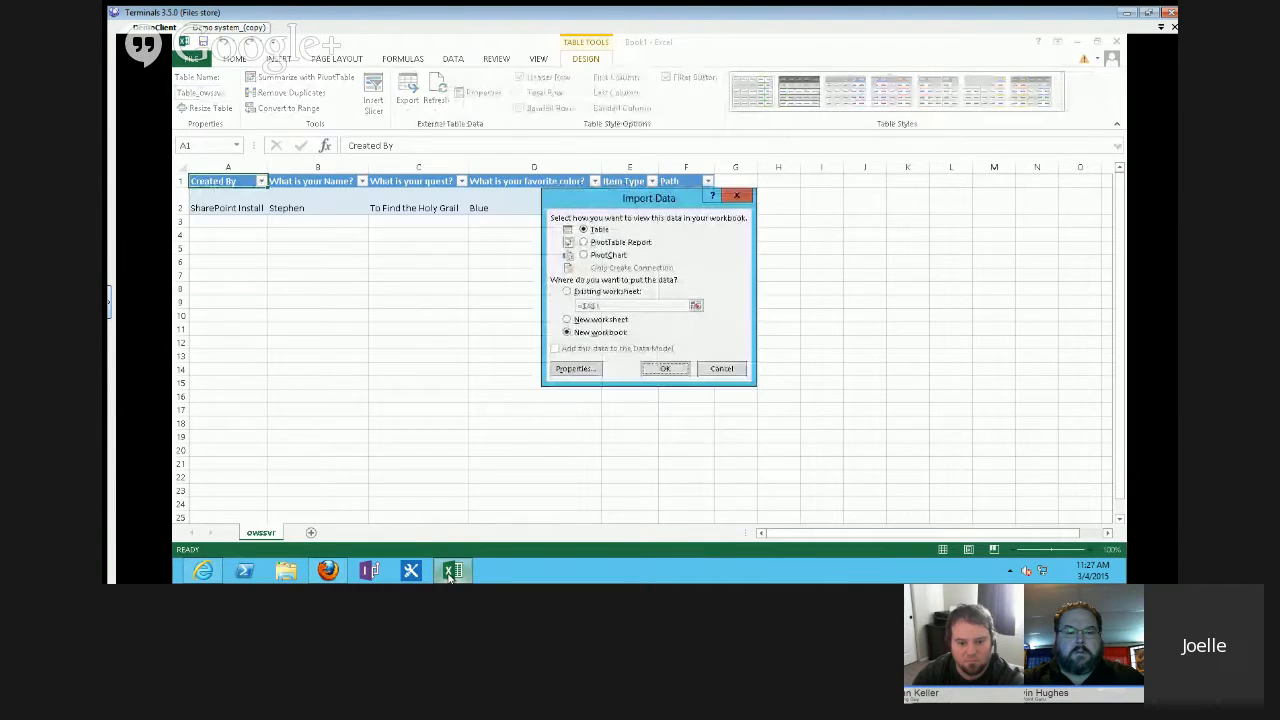
left_click(650, 370)
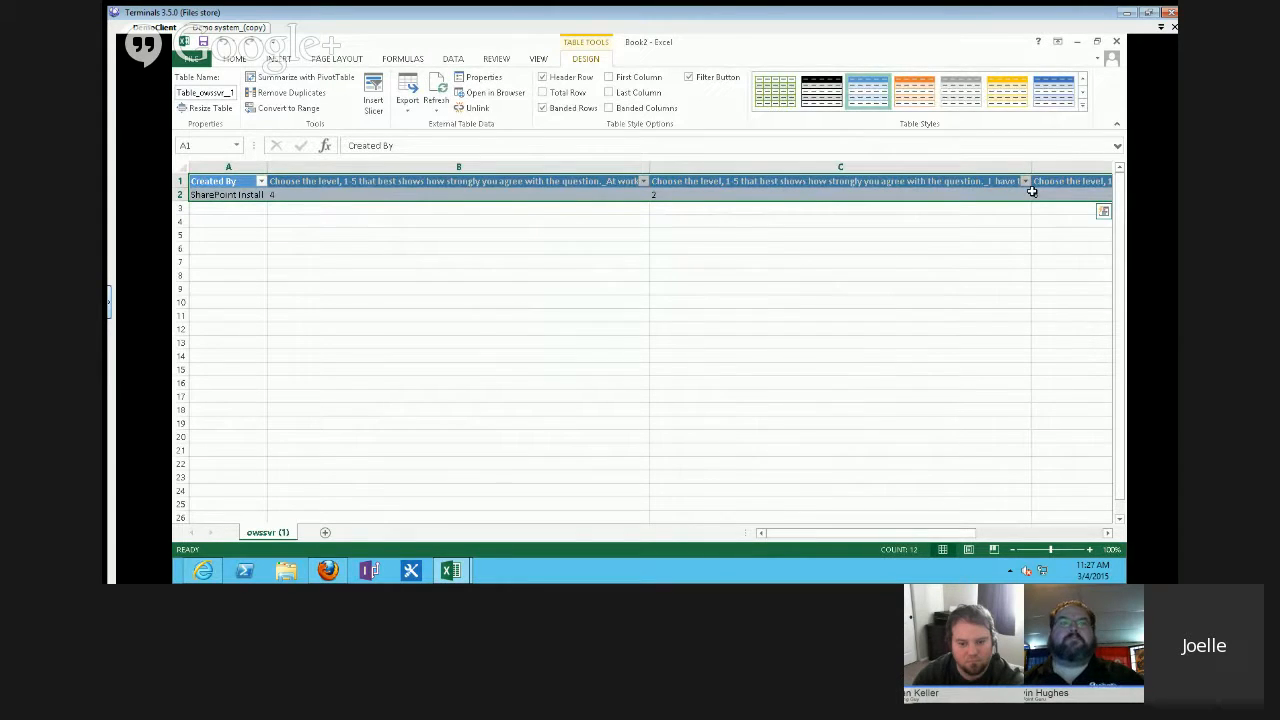
left_click(1077, 42)
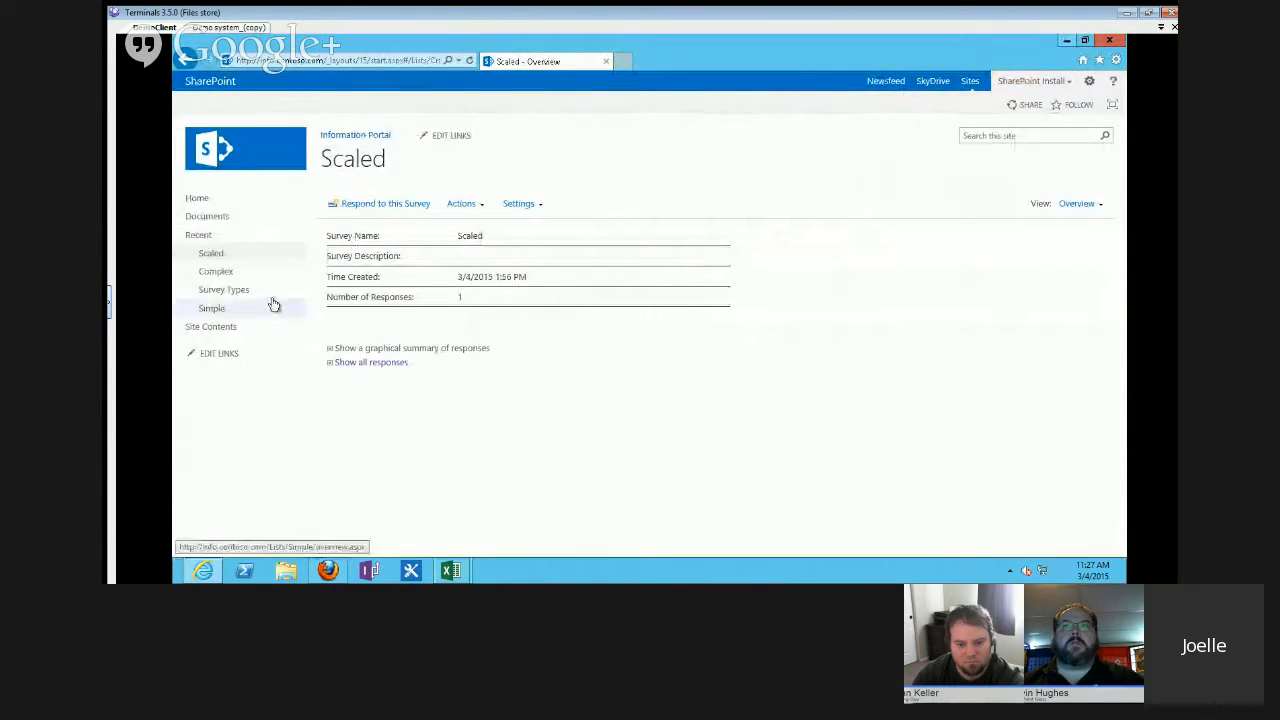
Start a Complex survey response from the Information Portal home, enter the respondent's name, choose "I assume you mean a European Swallow" and advance to the follow-up page.
left_click(224, 276)
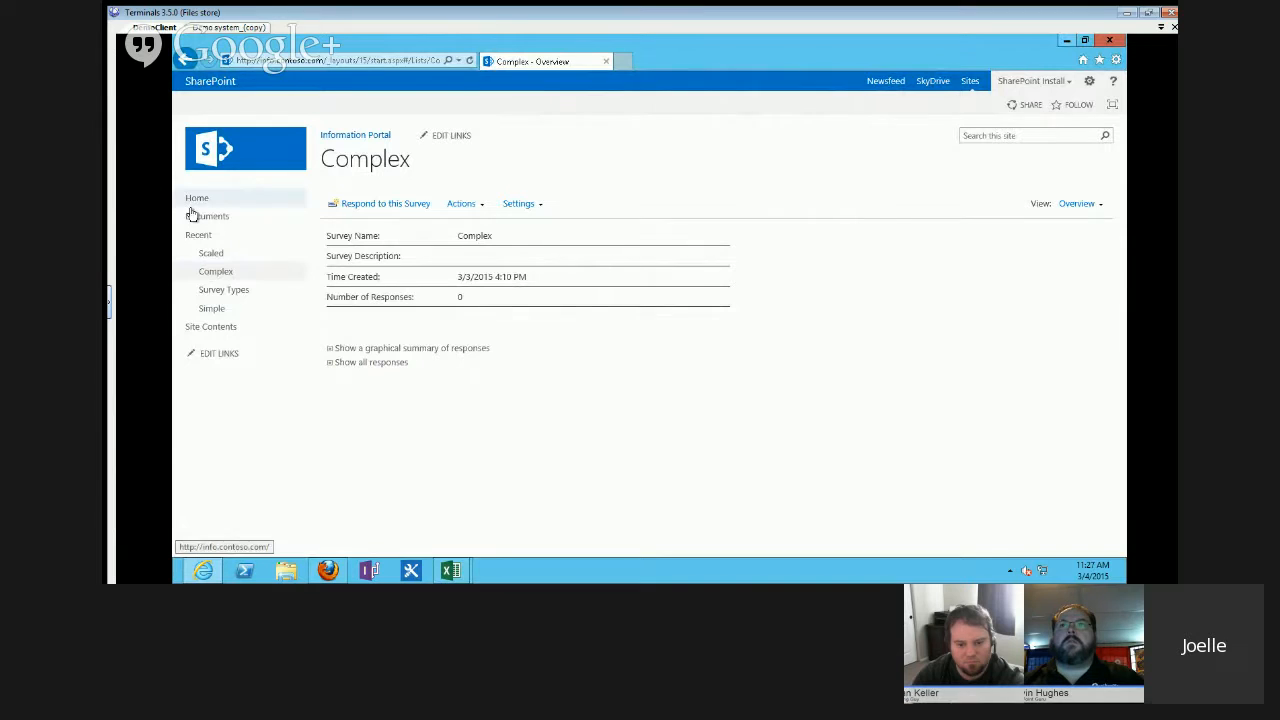
left_click(352, 137)
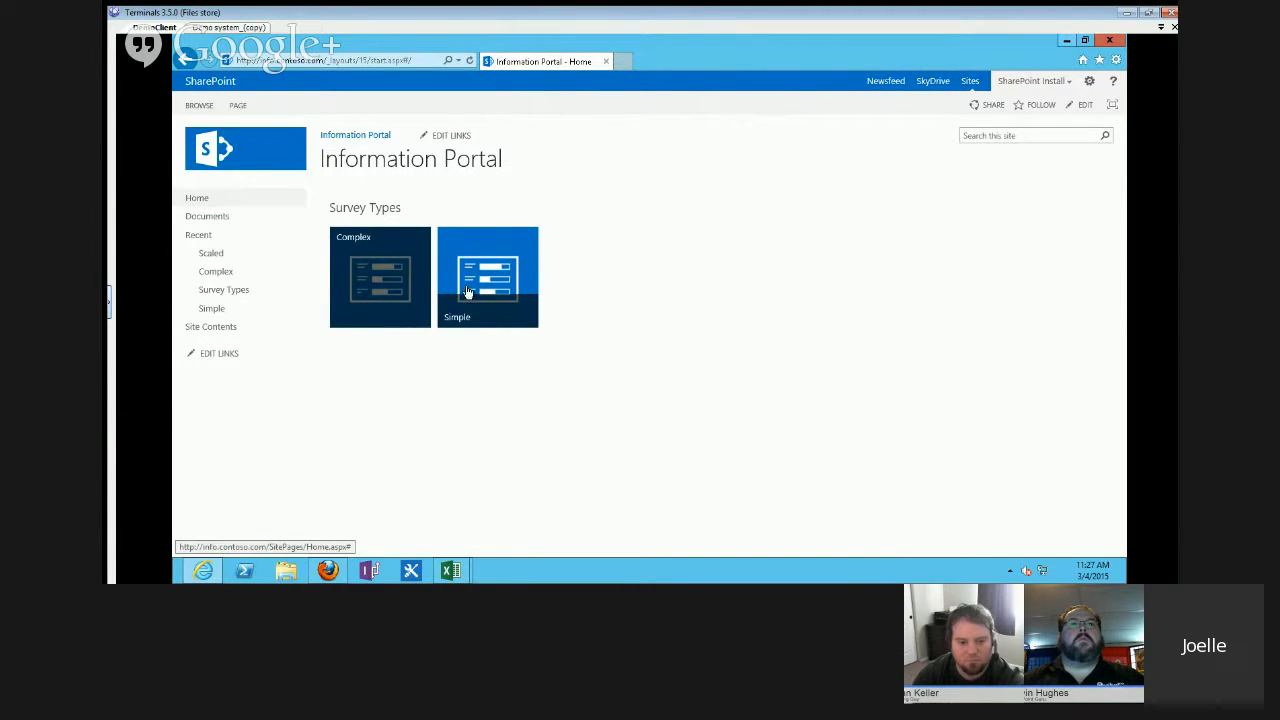
left_click(371, 288)
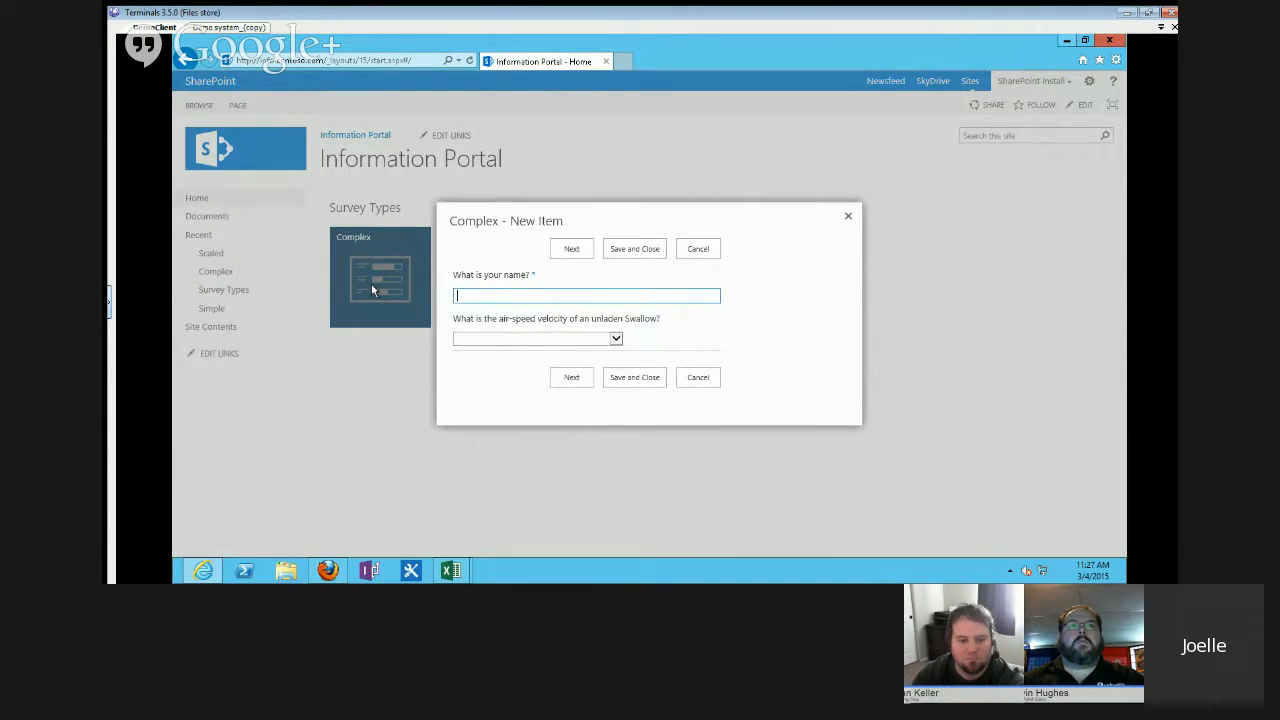
type("Stephen")
key("Tab")
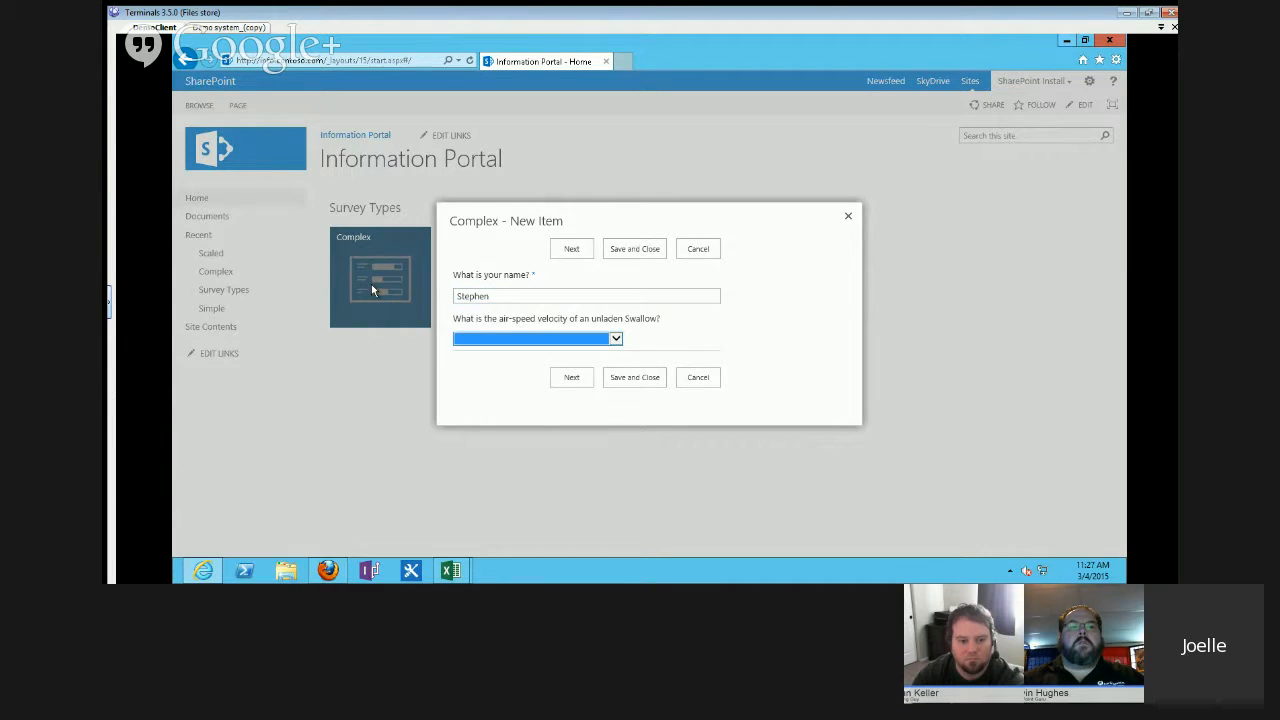
left_click(613, 340)
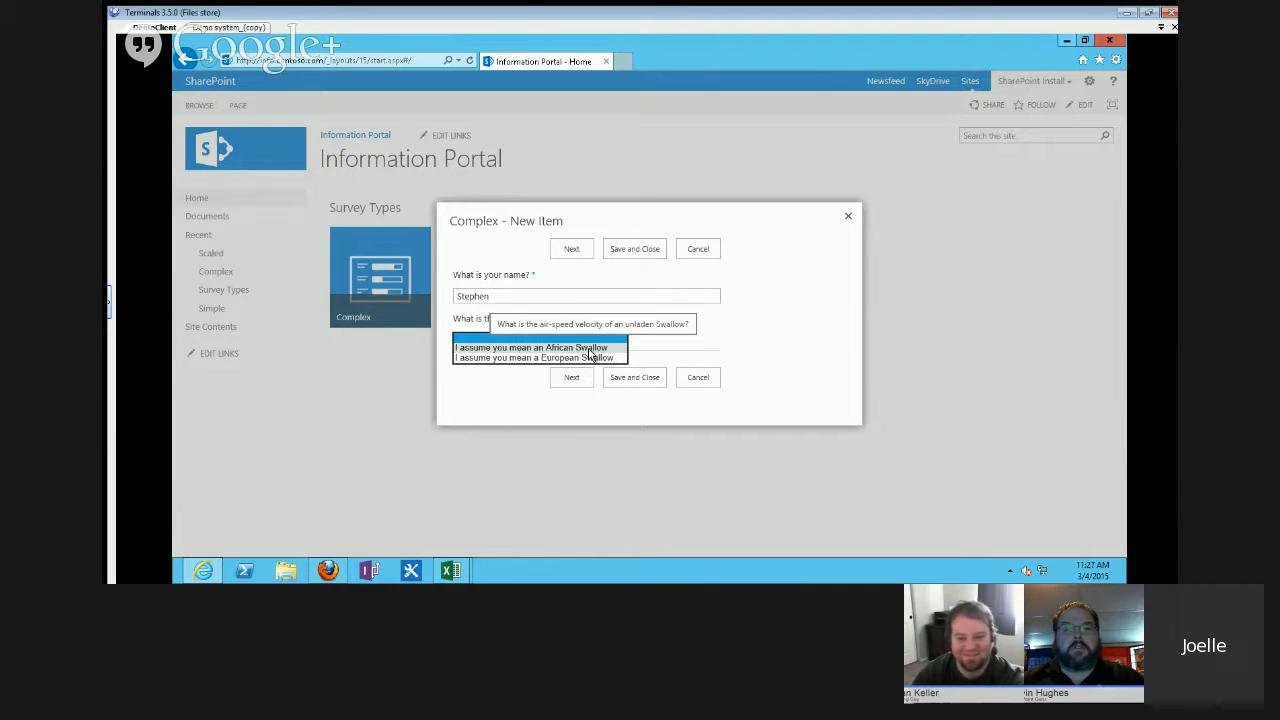
left_click(585, 358)
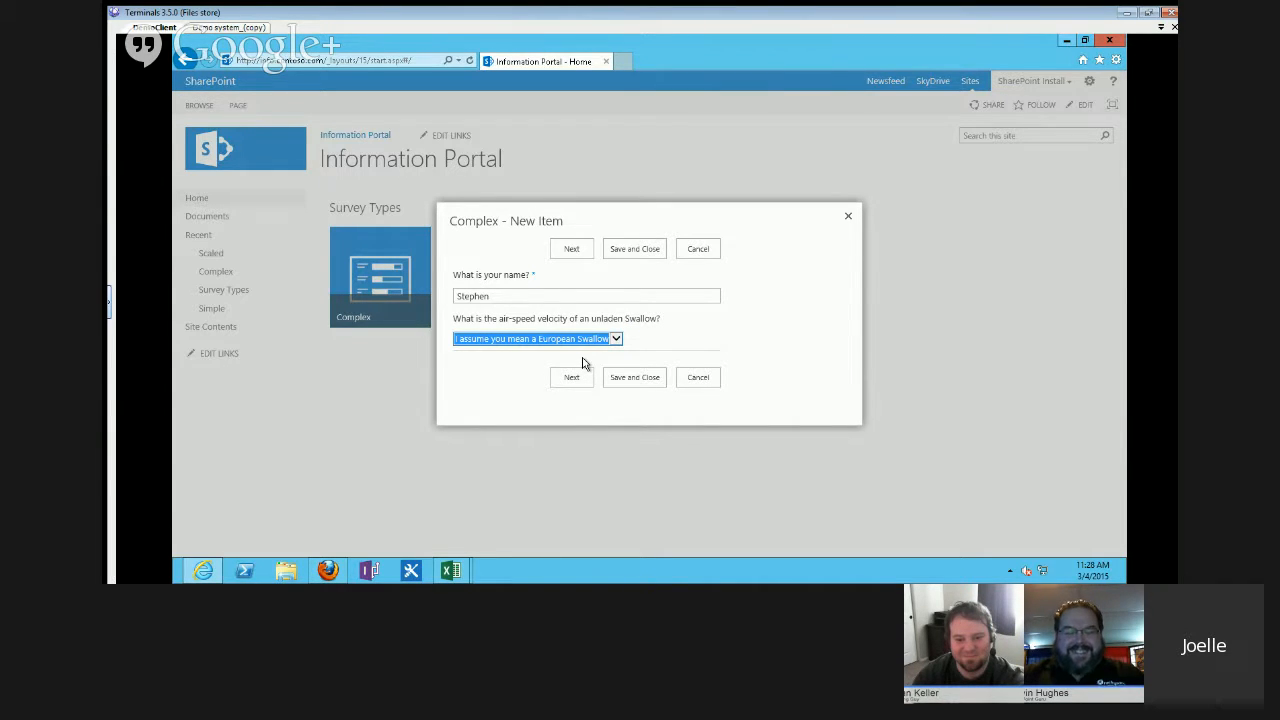
left_click(563, 377)
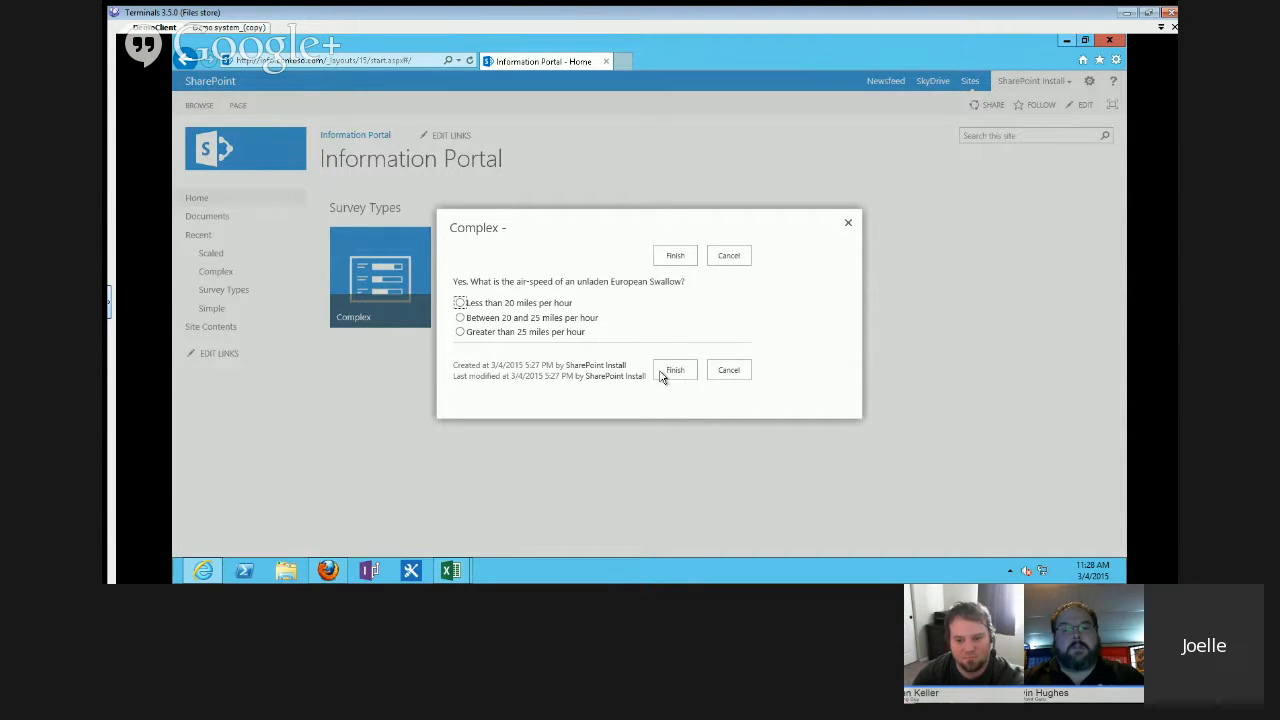
Cancel the Complex survey response, send the partial response to the site Recycle Bin, and refresh the Information Portal page.
left_click(730, 372)
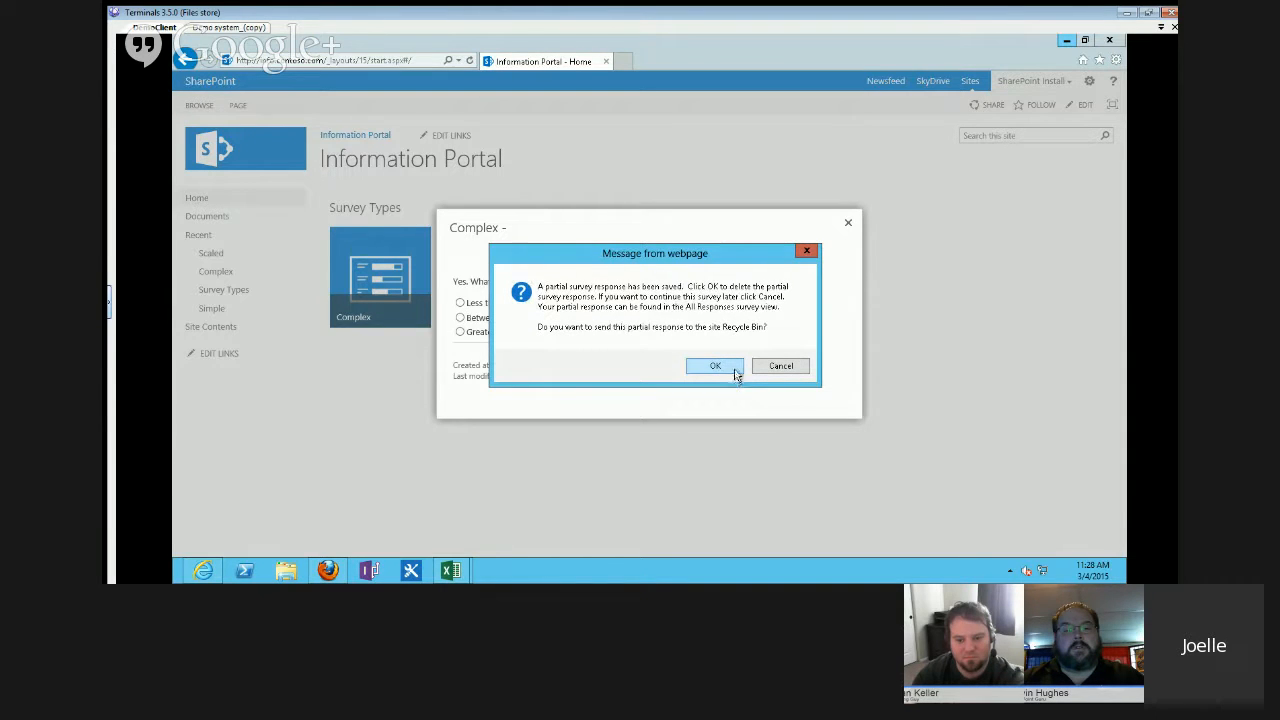
left_click(716, 367)
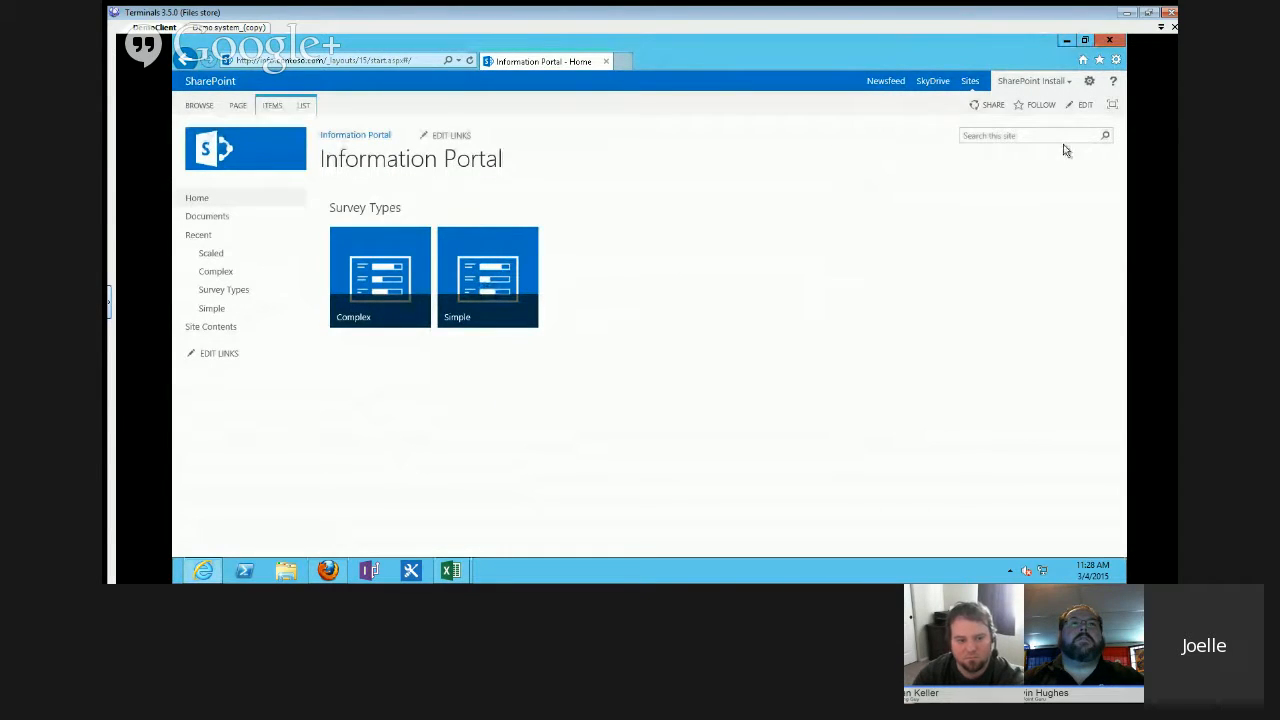
right_click(1011, 223)
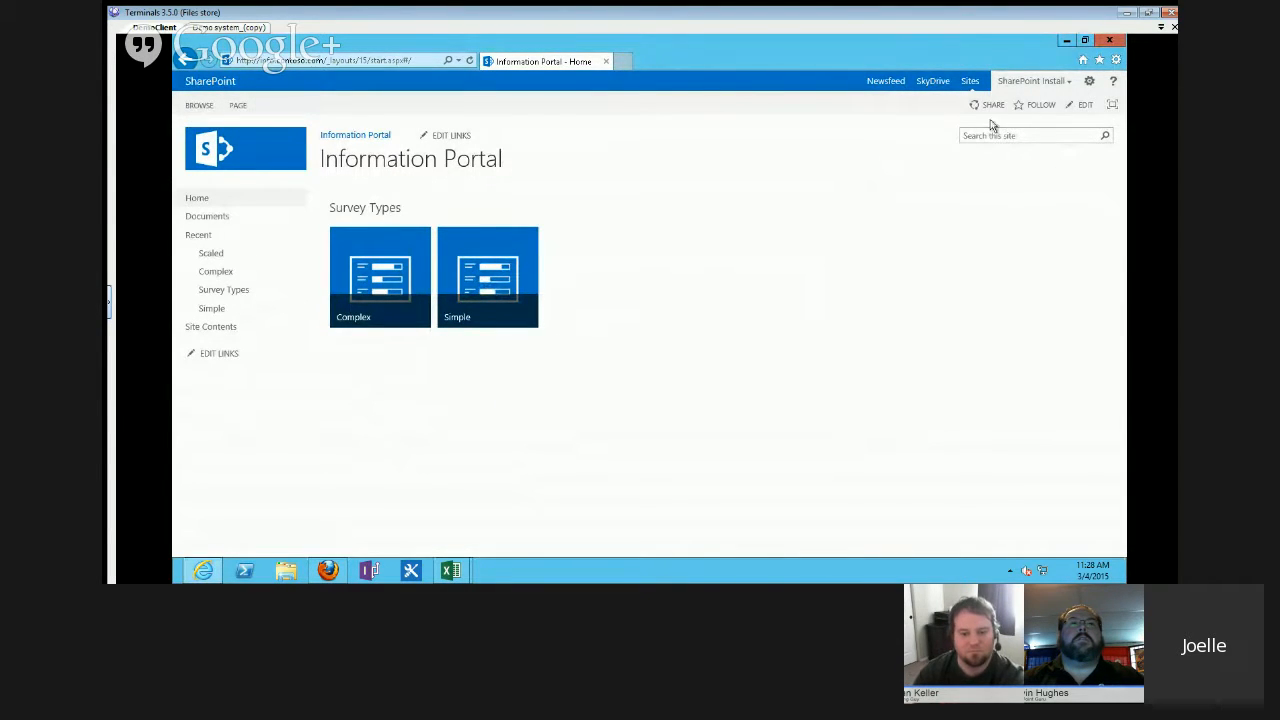
left_click(934, 143)
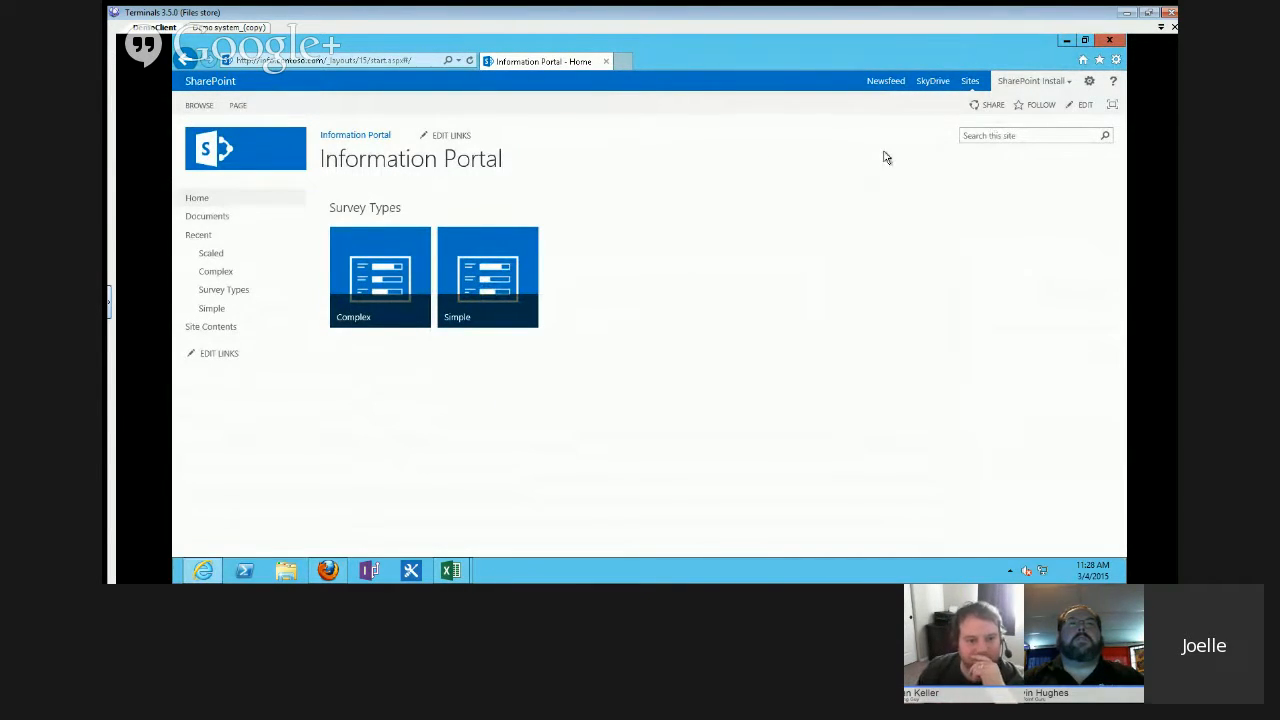
left_click(468, 62)
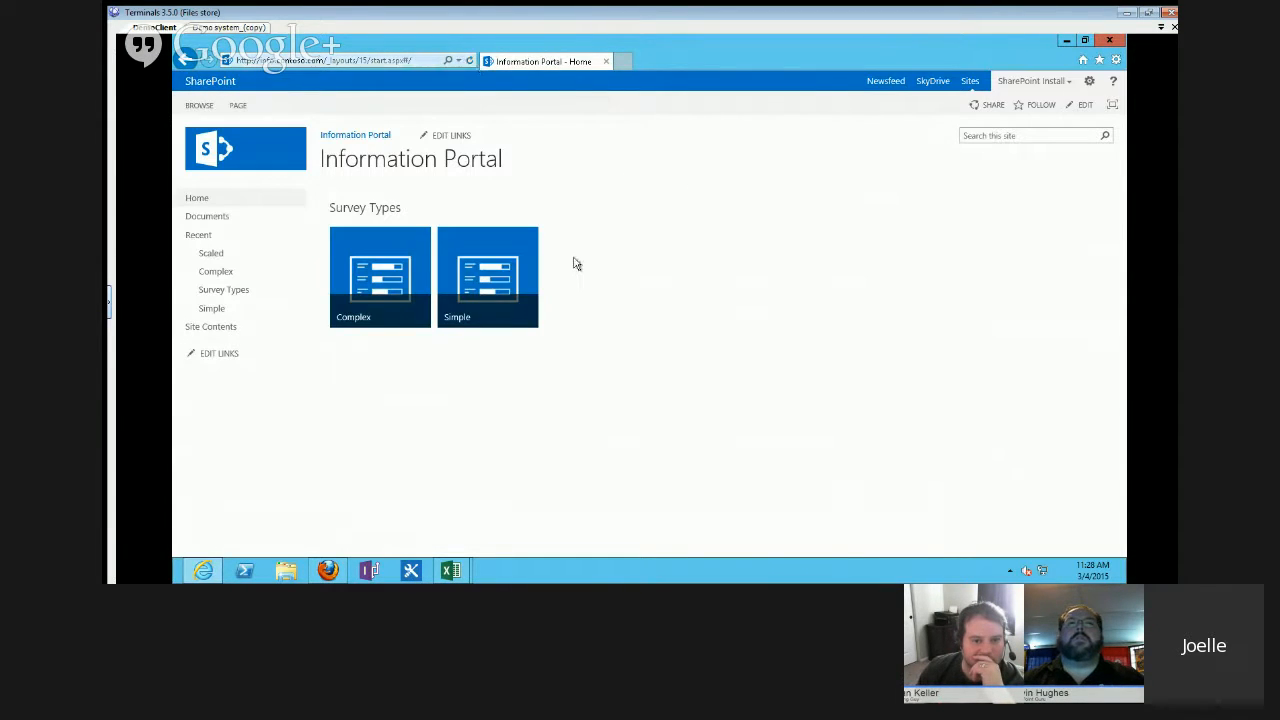
Preview the follow-up page for "I assume you mean an African Swallow" in a new named Complex response, and discard the partial response.
left_click(358, 276)
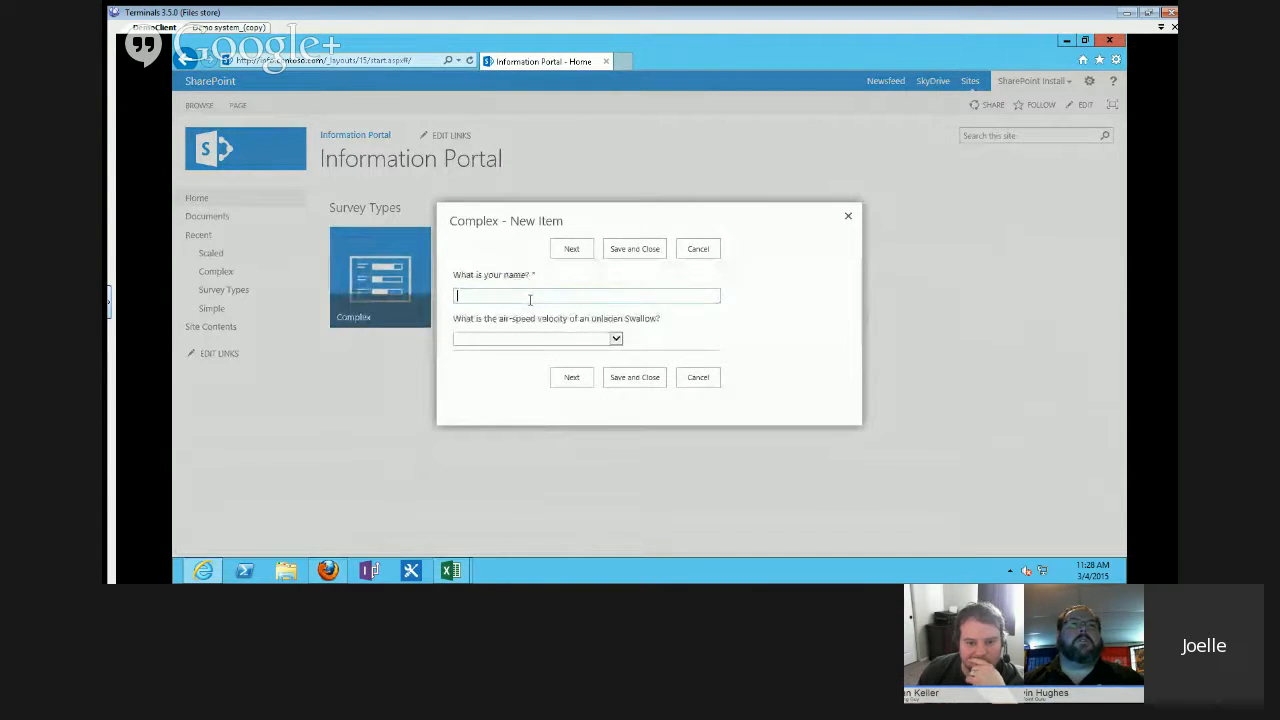
key("Tab")
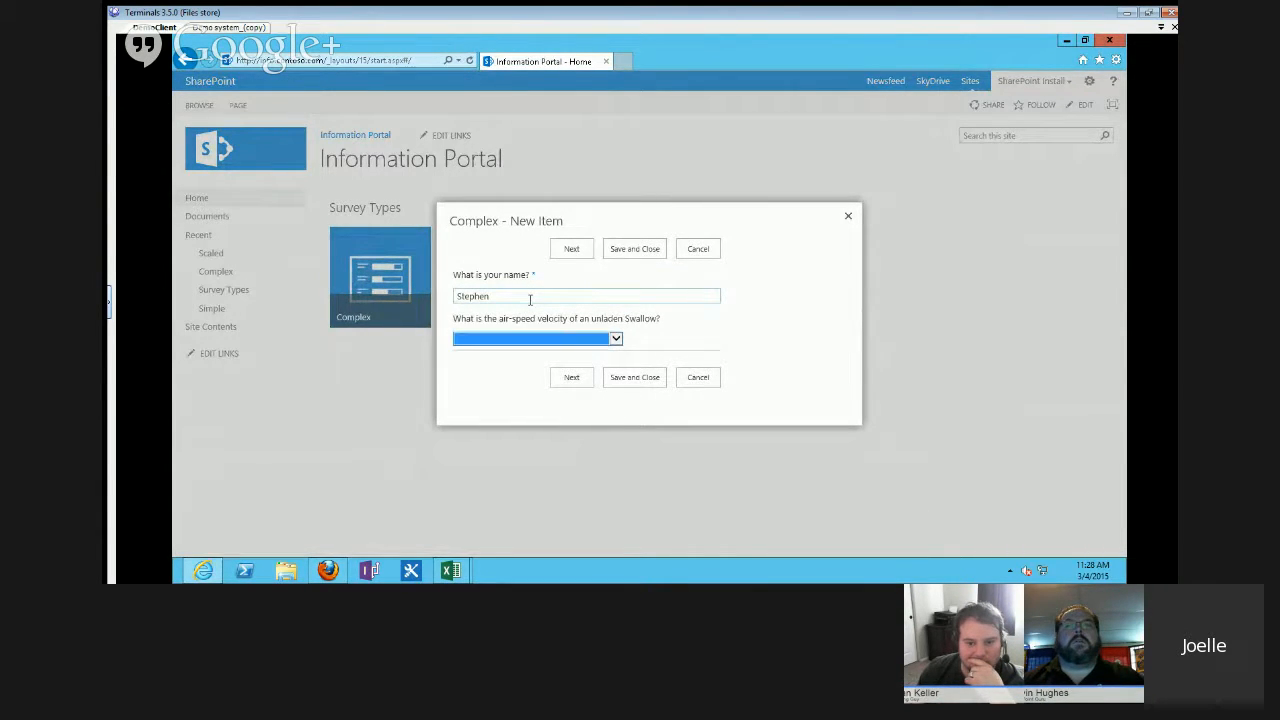
left_click(608, 343)
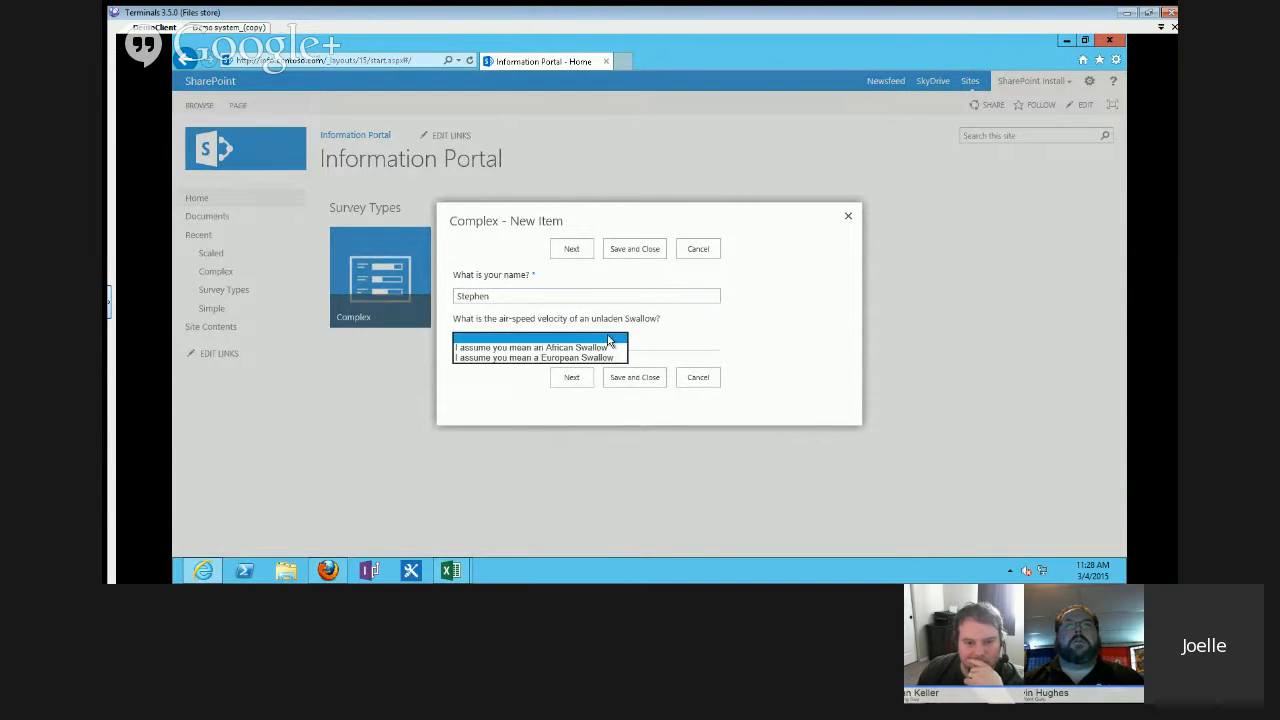
left_click(594, 348)
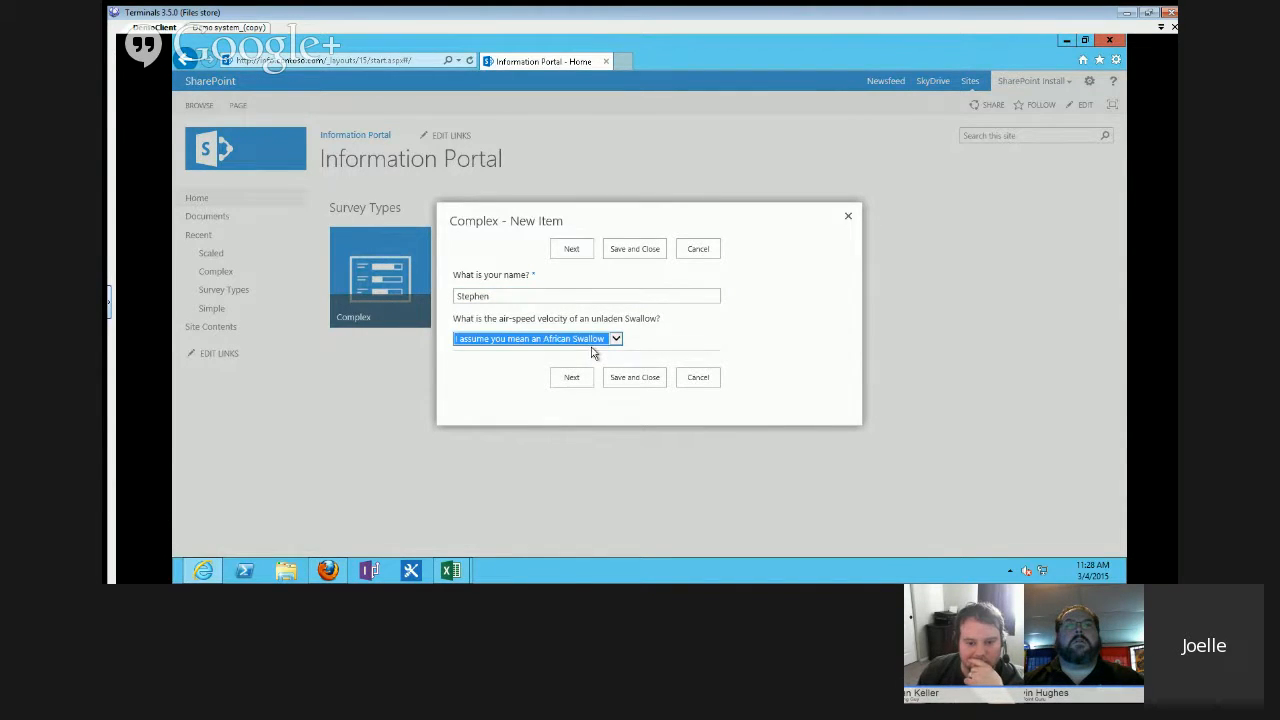
left_click(578, 377)
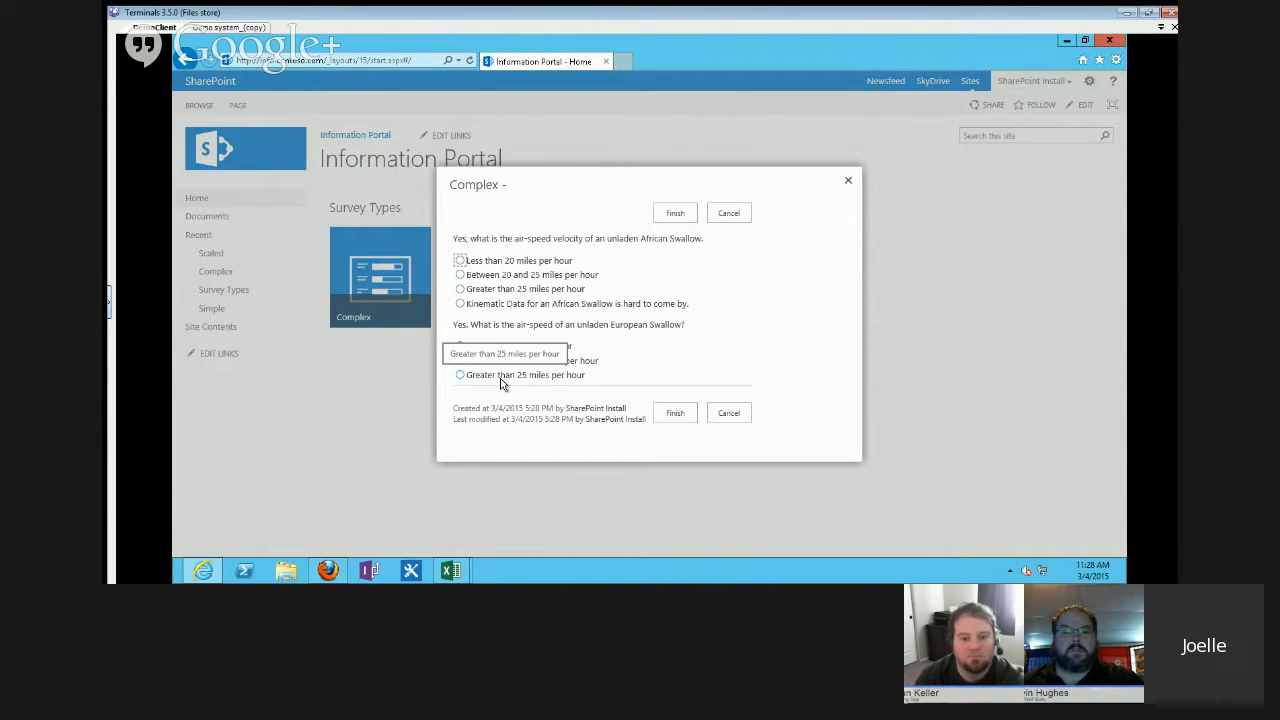
left_click(728, 413)
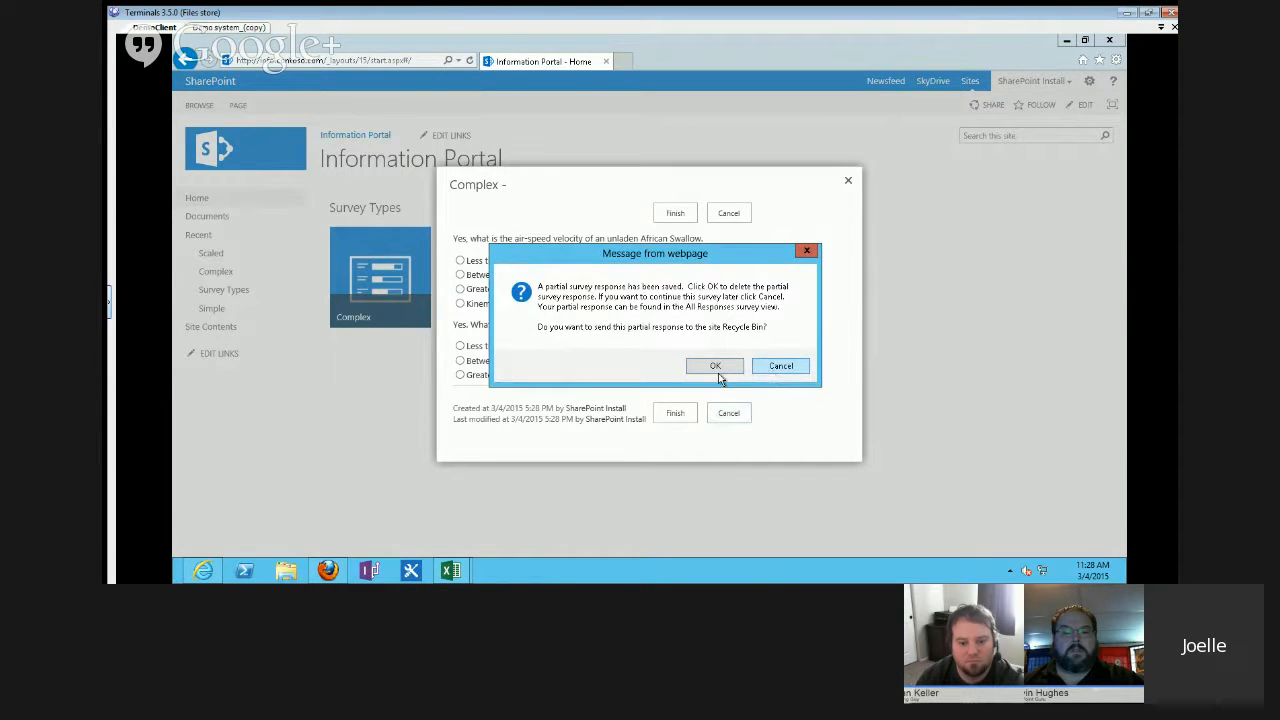
left_click(716, 367)
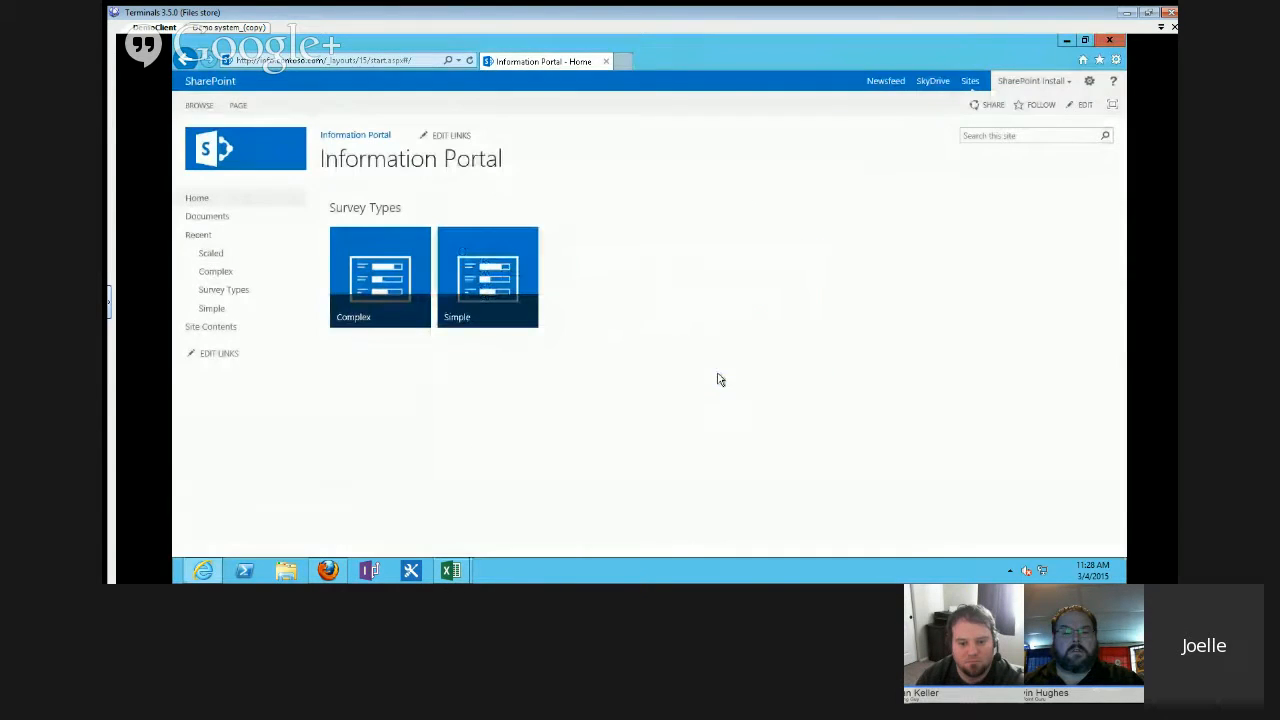
Open the Complex survey's settings and bring up its question "What is the air-speed velocity of an unladen Swallow?" for editing.
left_click(204, 270)
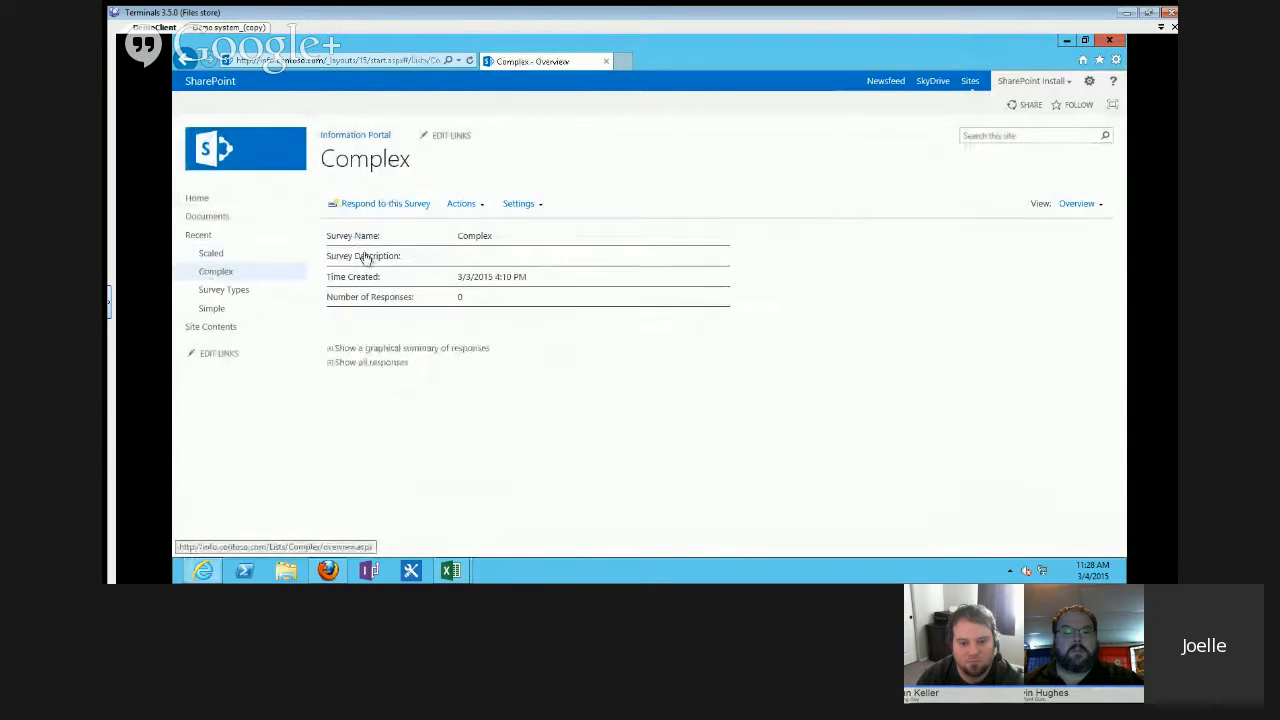
left_click(516, 203)
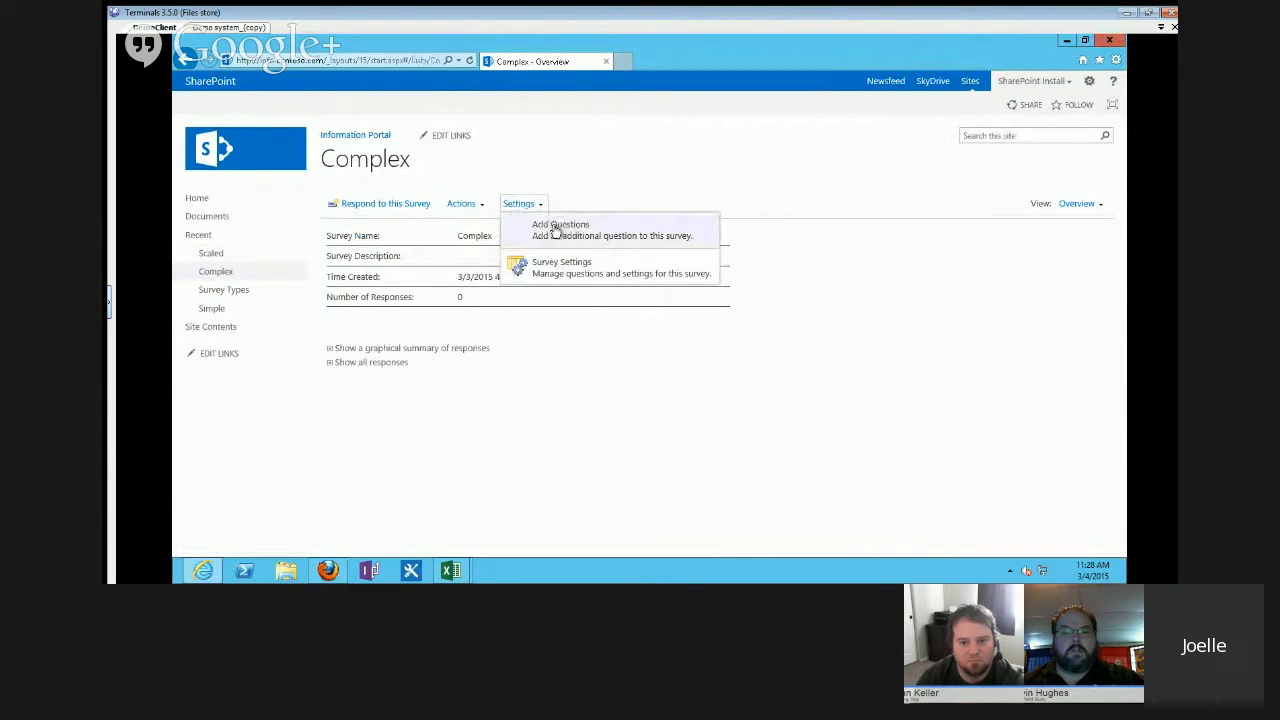
left_click(559, 275)
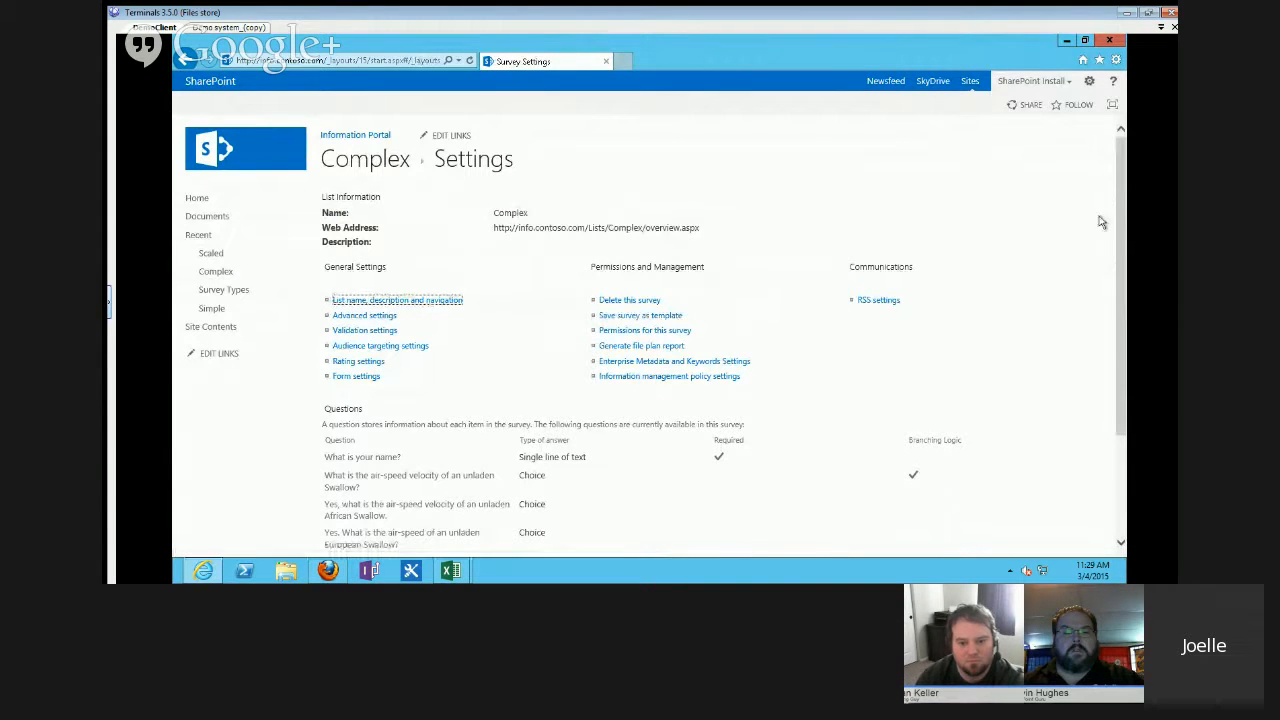
scroll(1118, 206, "down", 3)
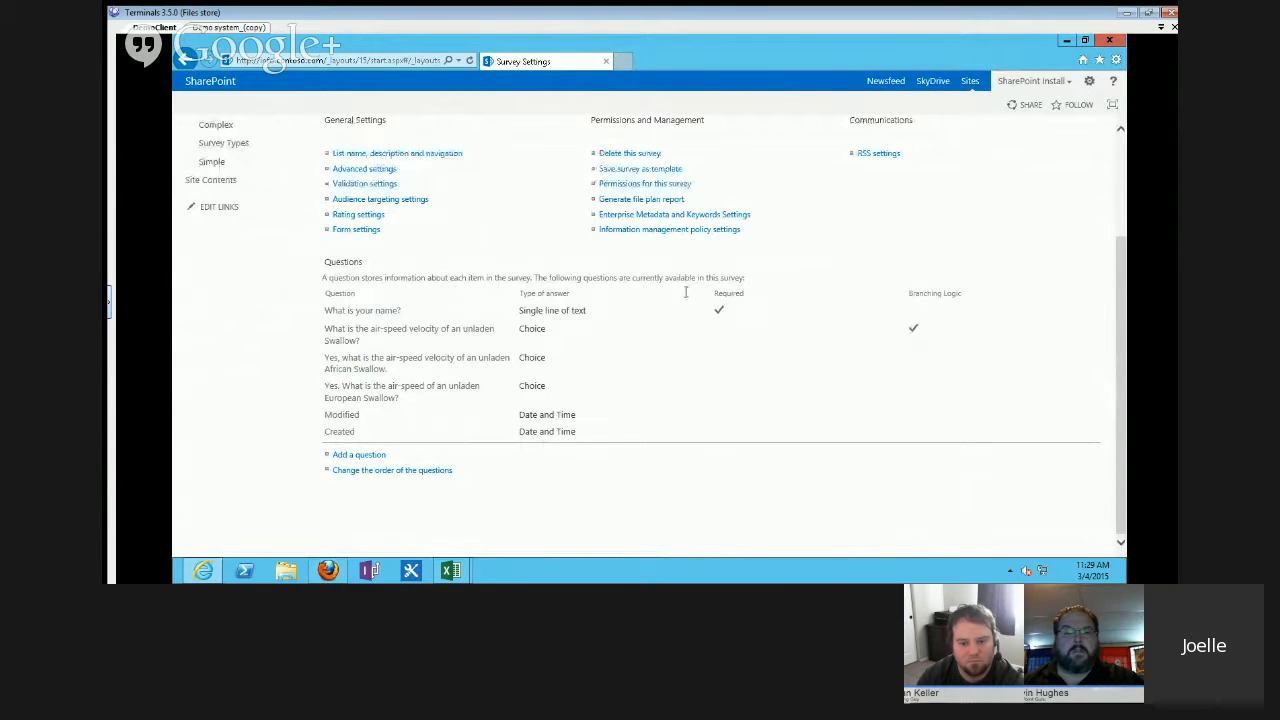
left_click(400, 334)
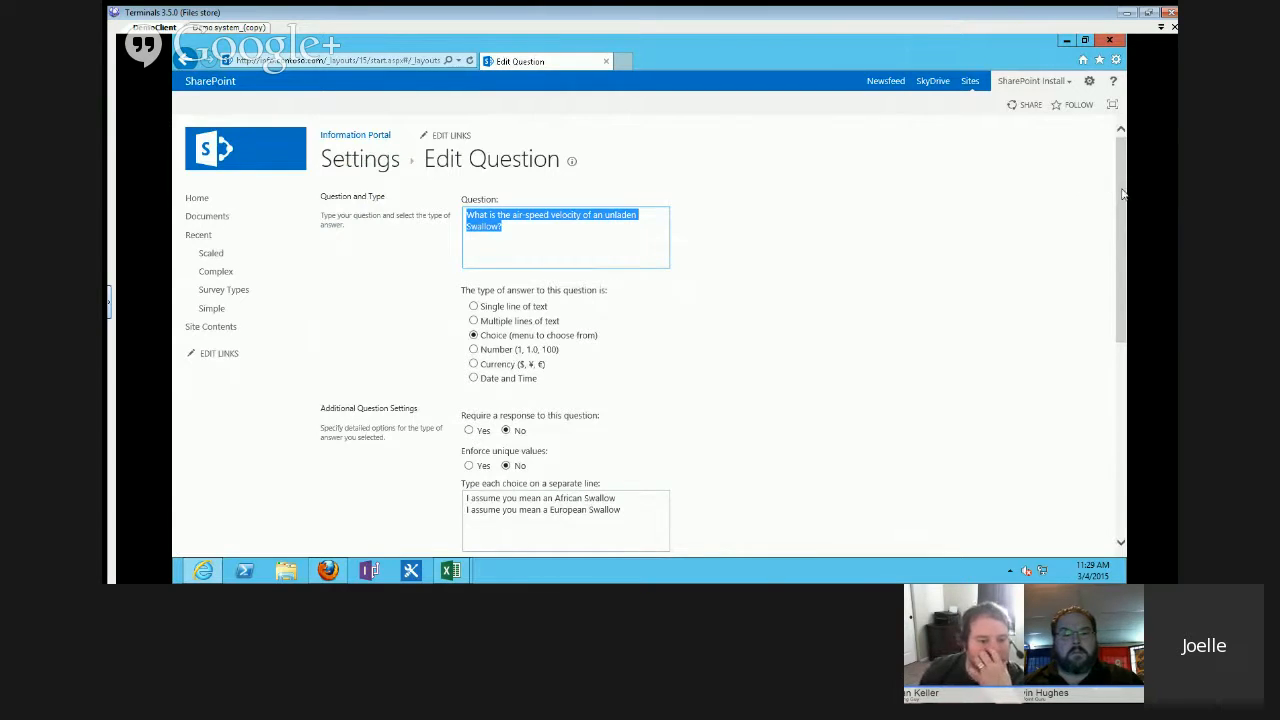
Examine the swallow question's answer type, choices and display options, and the branching logic that assigns each choice a question to jump to.
left_click_drag(1118, 196, 1113, 290)
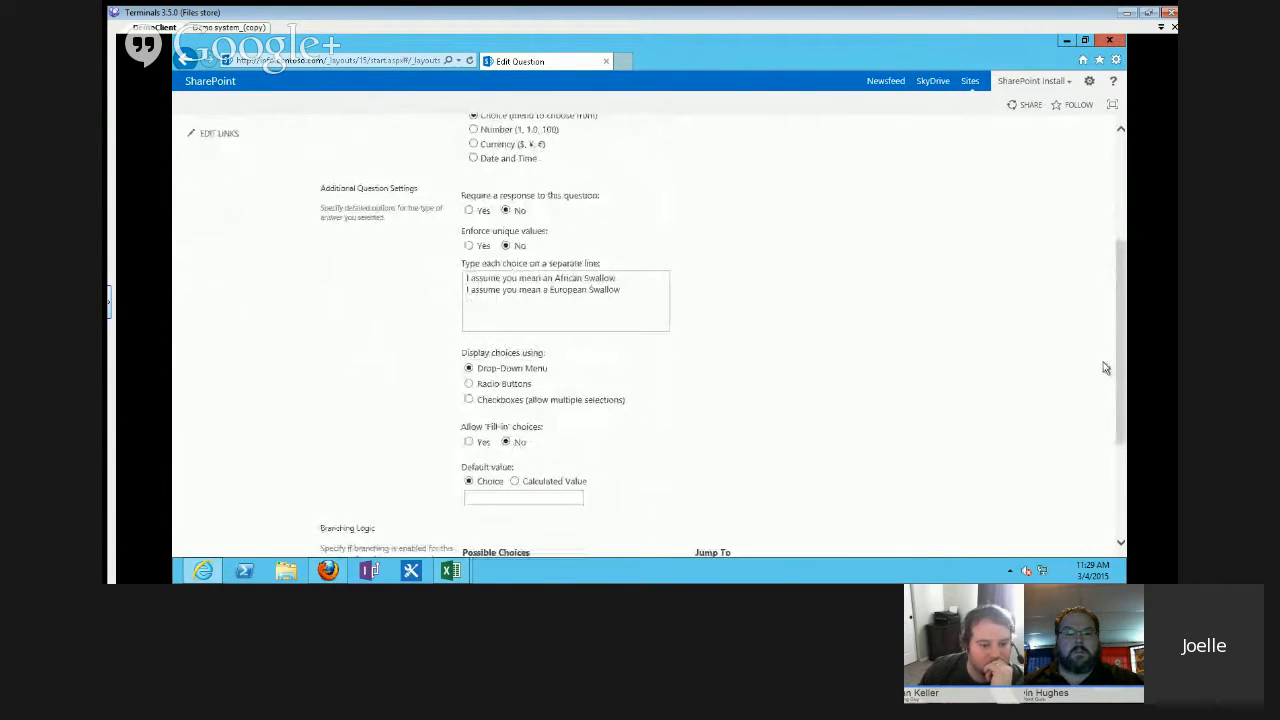
left_click_drag(1117, 353, 1117, 445)
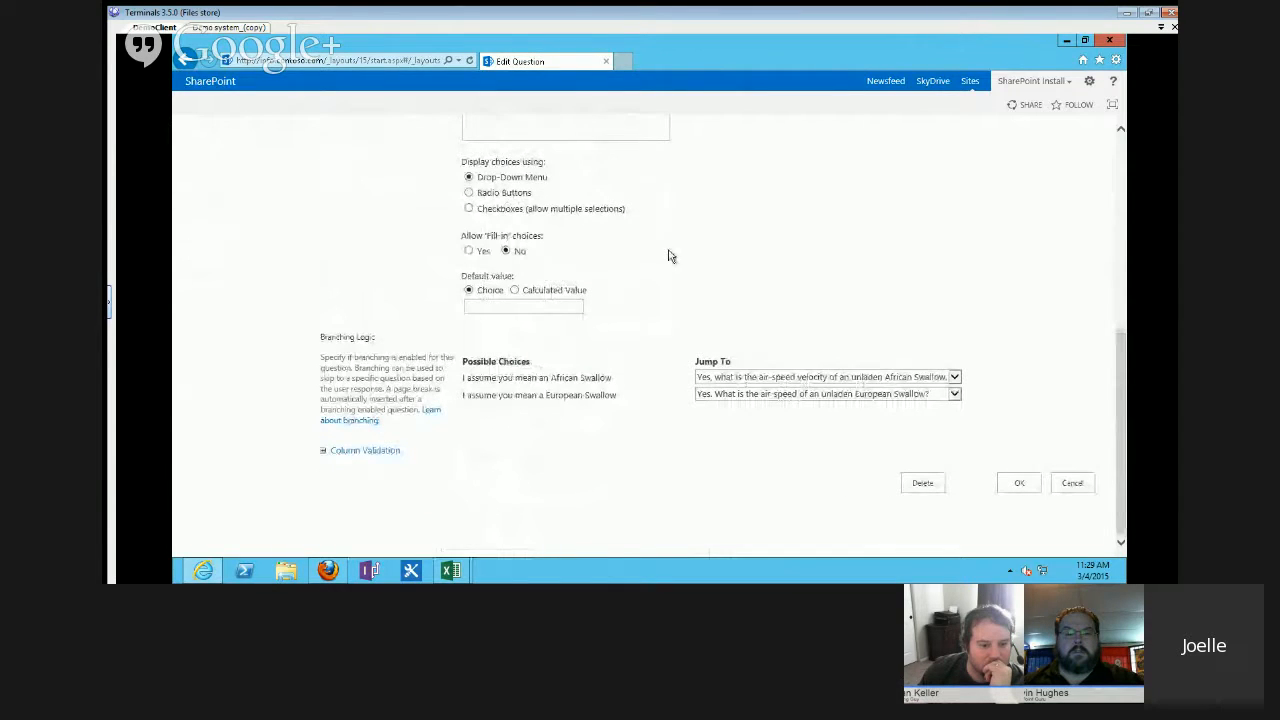
left_click_drag(1115, 353, 1103, 189)
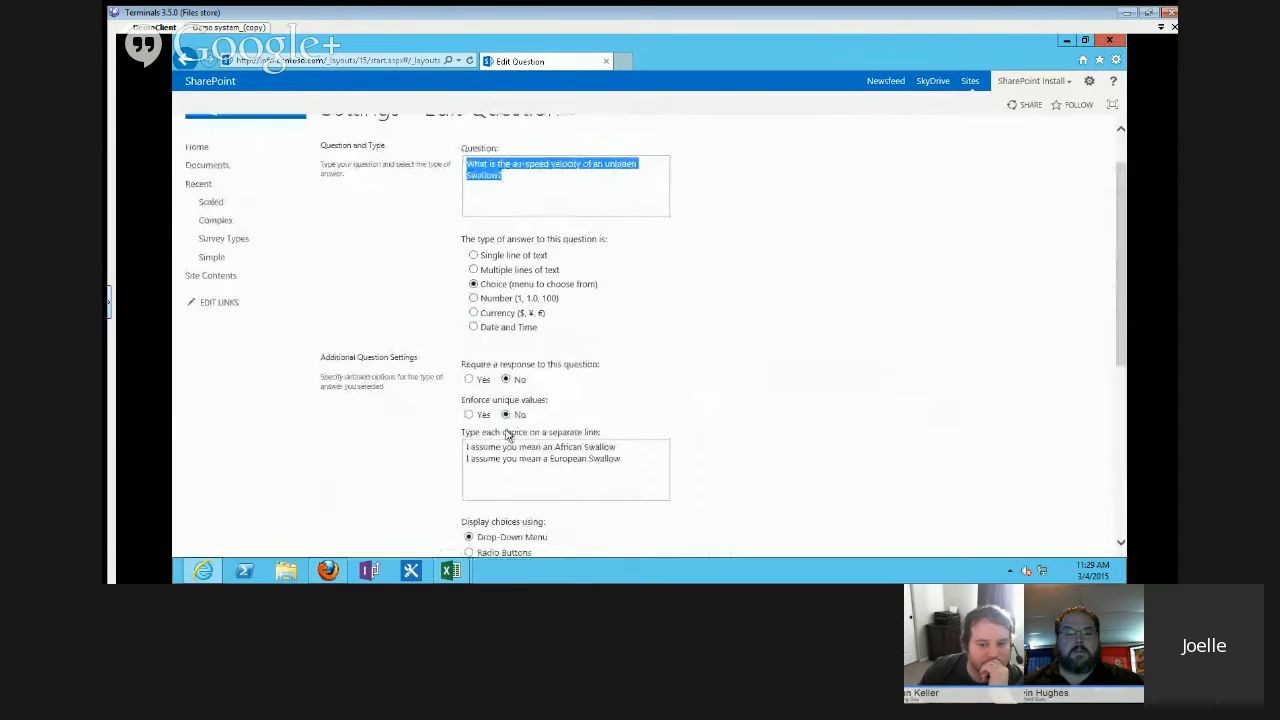
scroll(1128, 370, "down", 5)
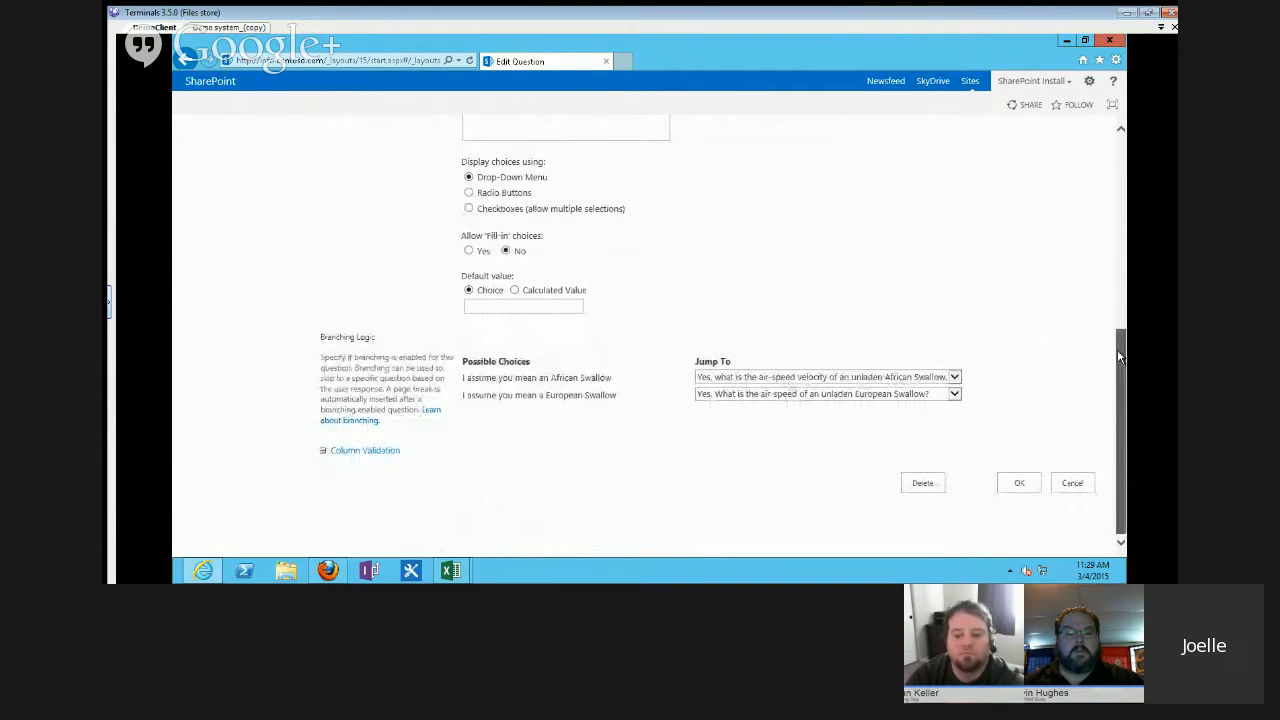
left_click_drag(1117, 349, 1129, 227)
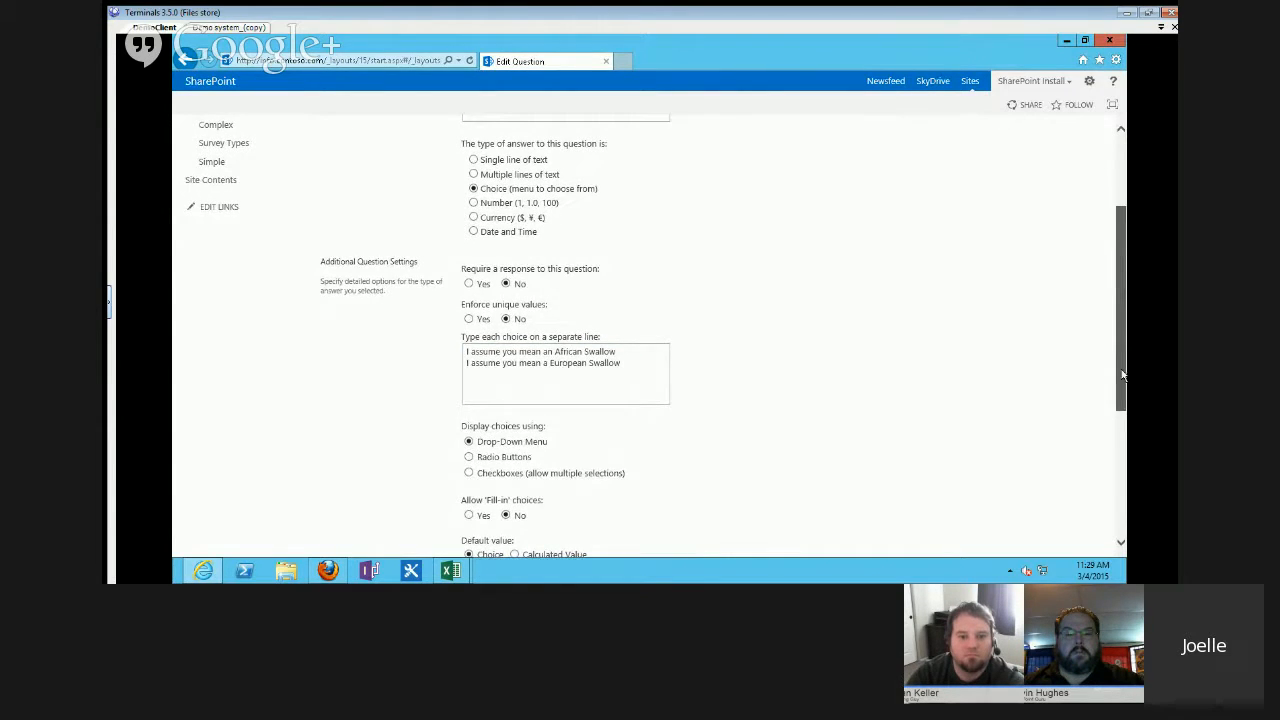
left_click_drag(1117, 274, 1110, 461)
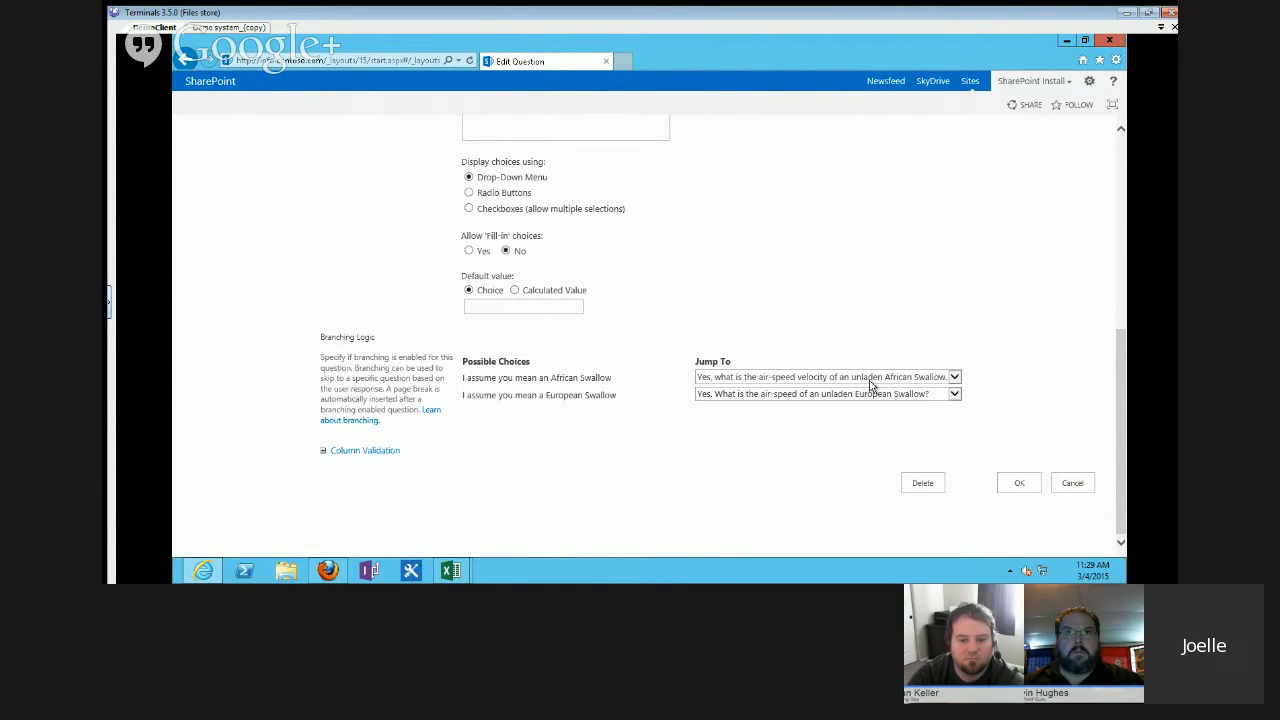
Leave the swallow question without changes and start a new Complex survey question with the text "Question".
left_click(1050, 484)
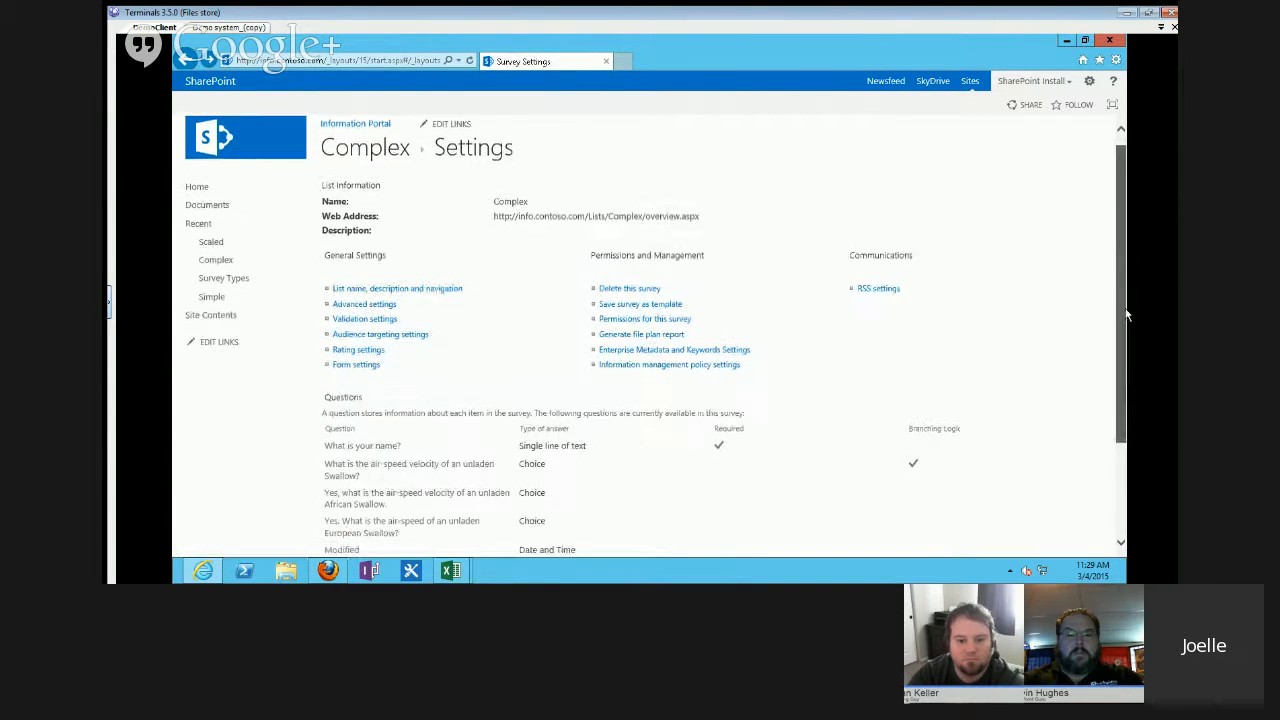
scroll(1128, 337, "down", 3)
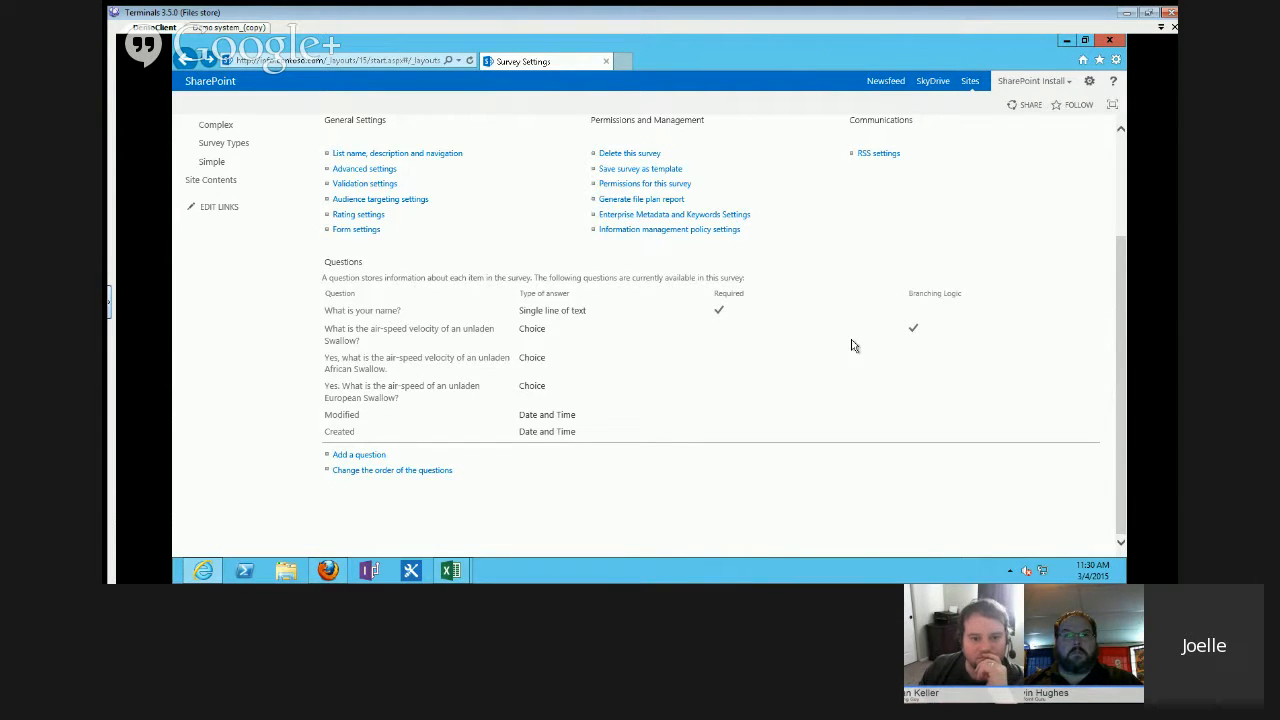
left_click(345, 455)
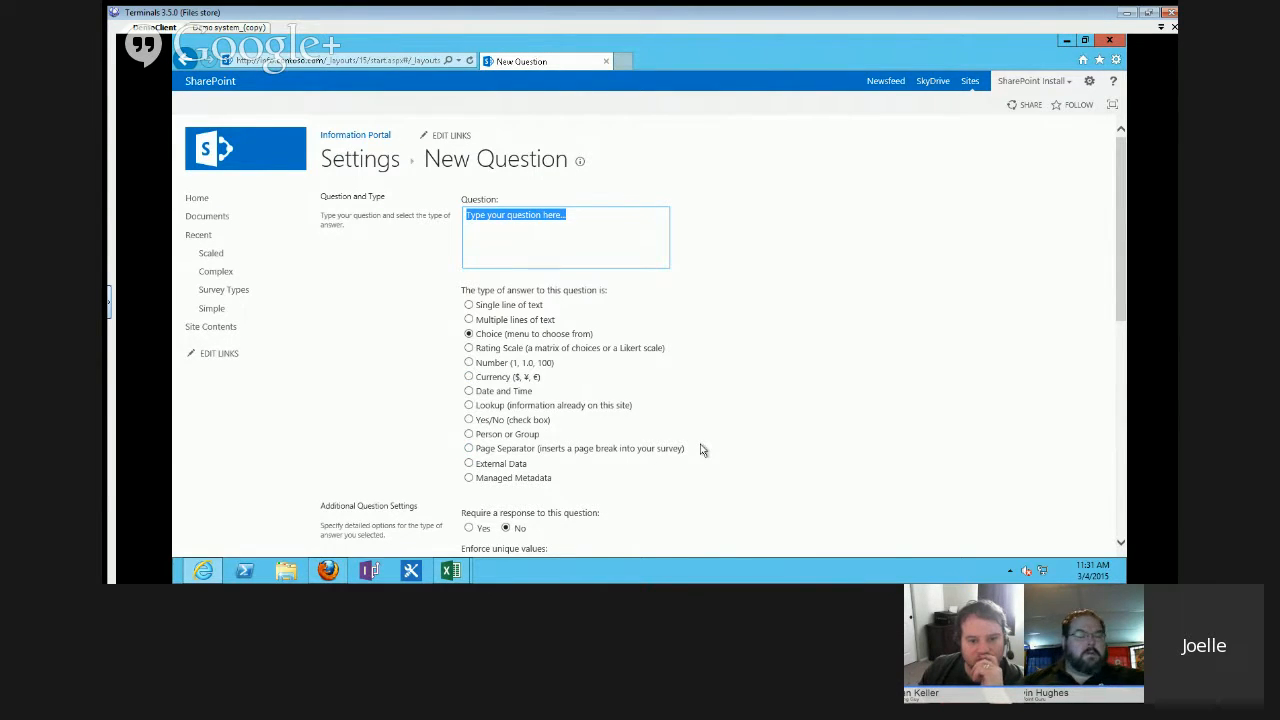
type("Ques")
type("tion")
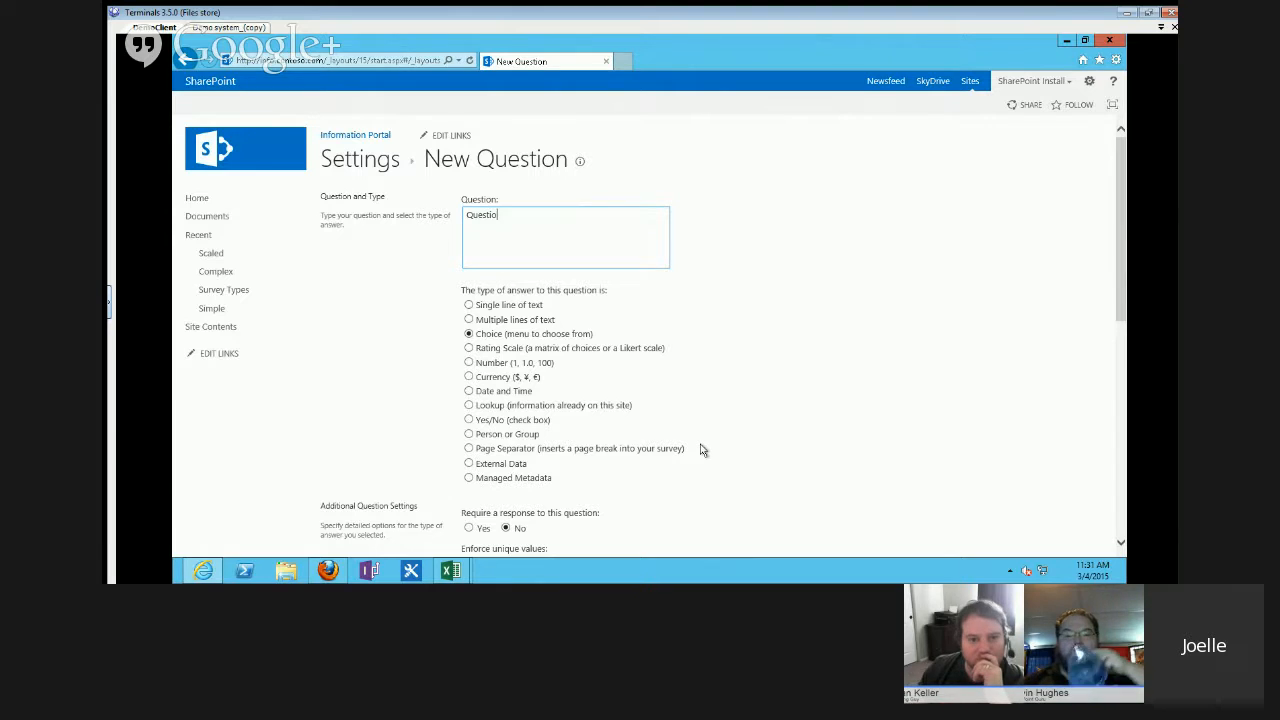
Set the draft question's answer type to Number and review the additional settings and branching logic section for it.
left_click(467, 363)
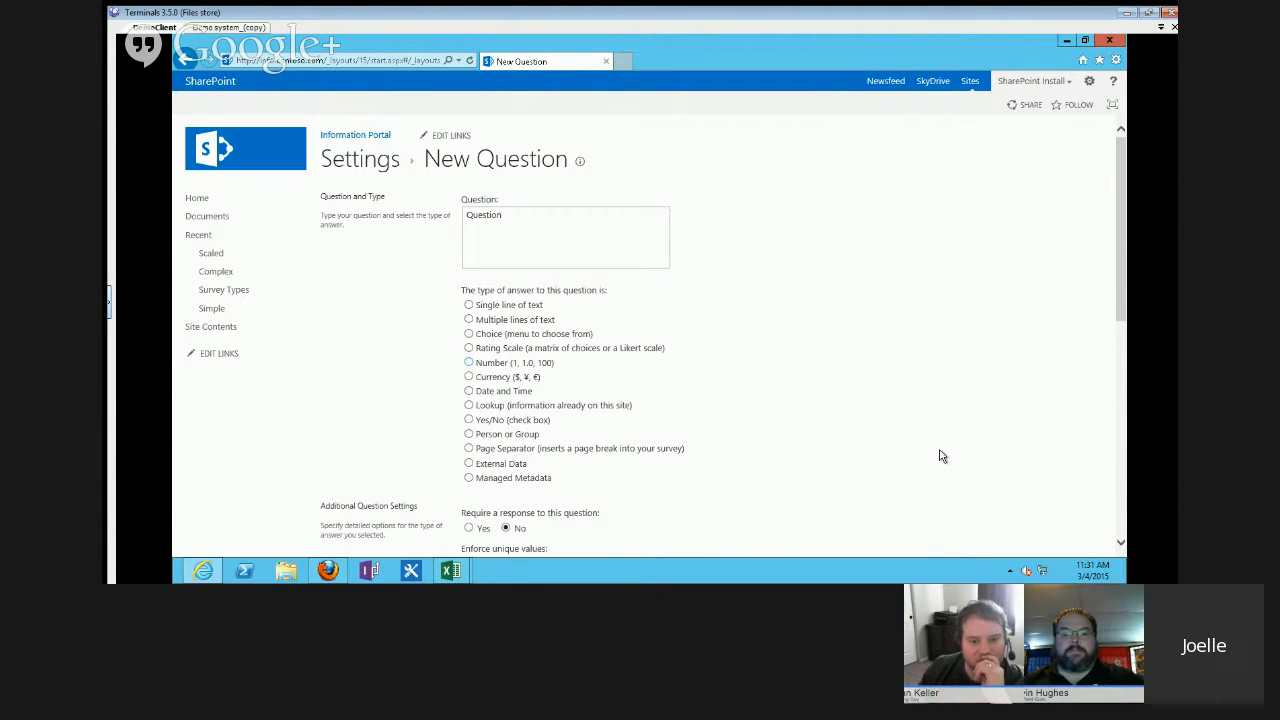
left_click(1120, 463)
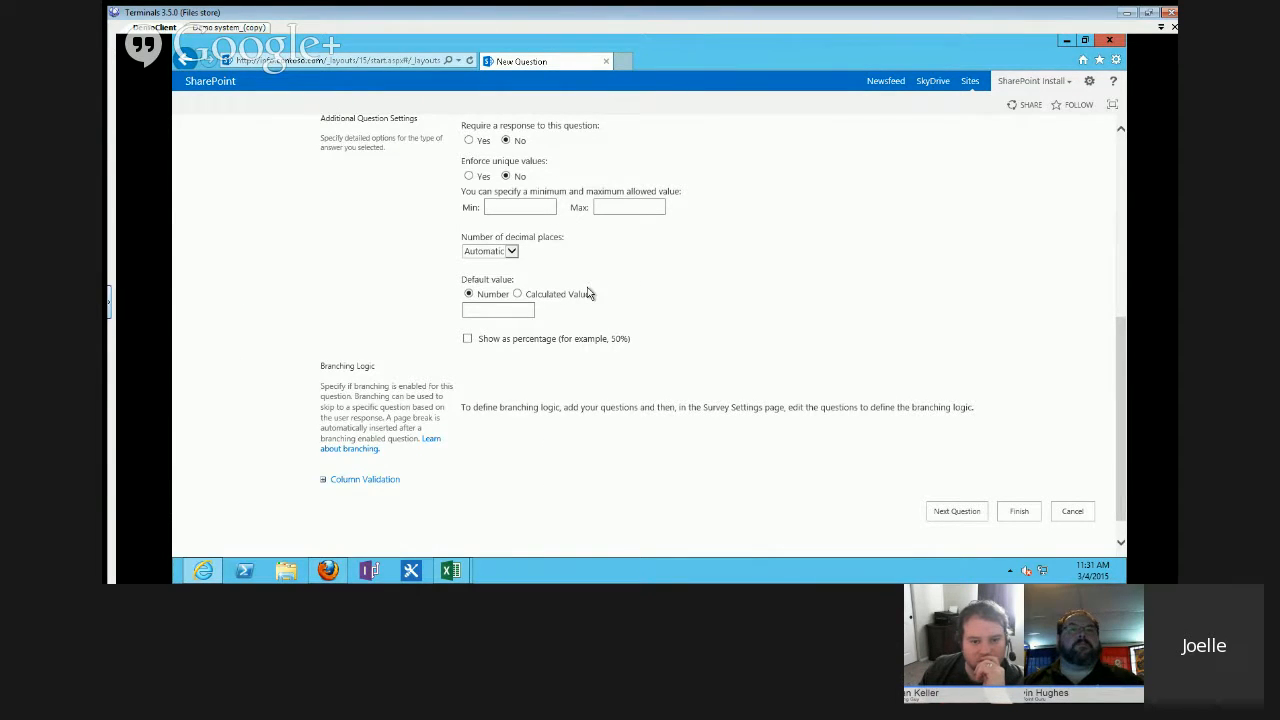
left_click(1117, 294)
left_click_drag(1114, 260, 1108, 348)
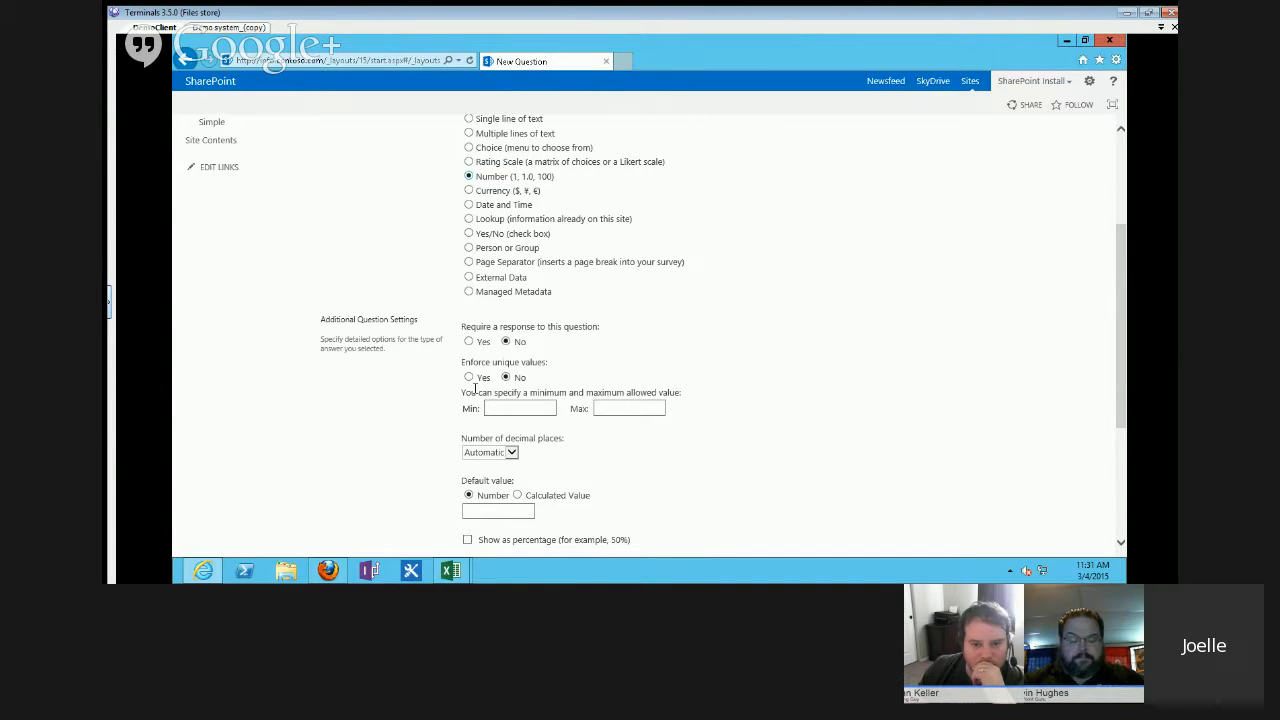
Switch the draft question to Choice and to Date and Time, reviewing the additional settings each answer type offers.
left_click(467, 149)
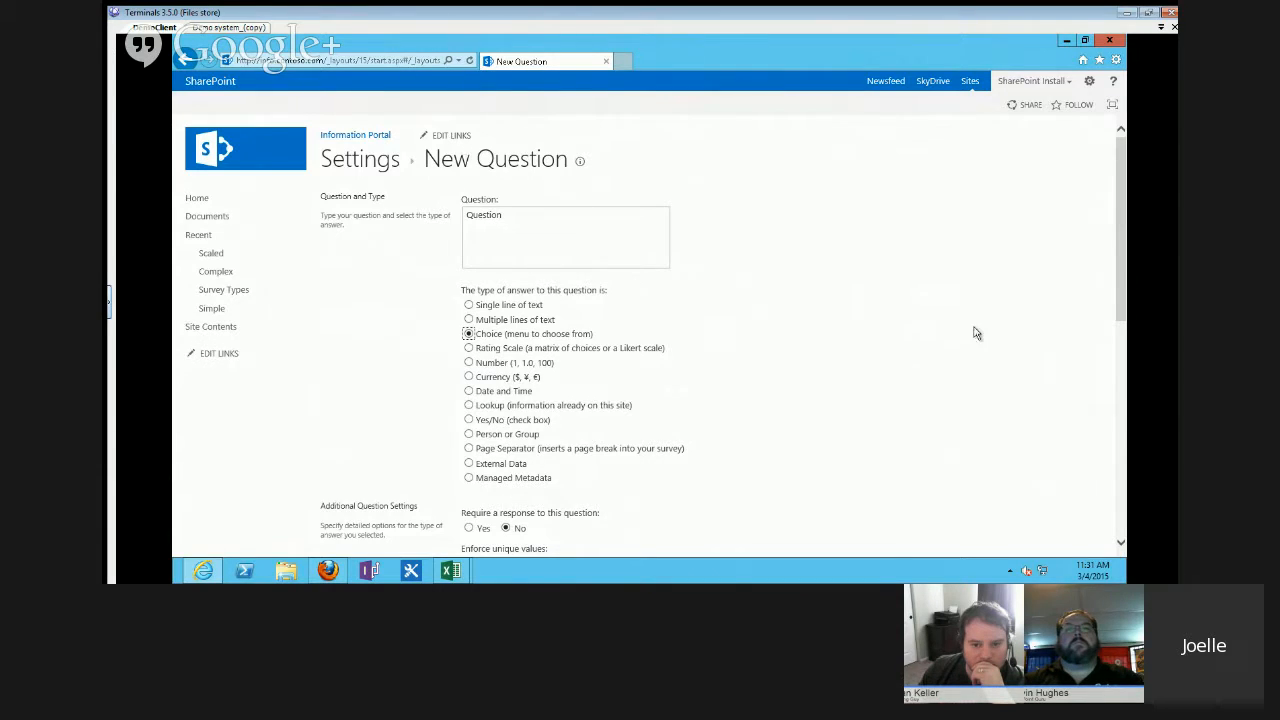
left_click(1120, 390)
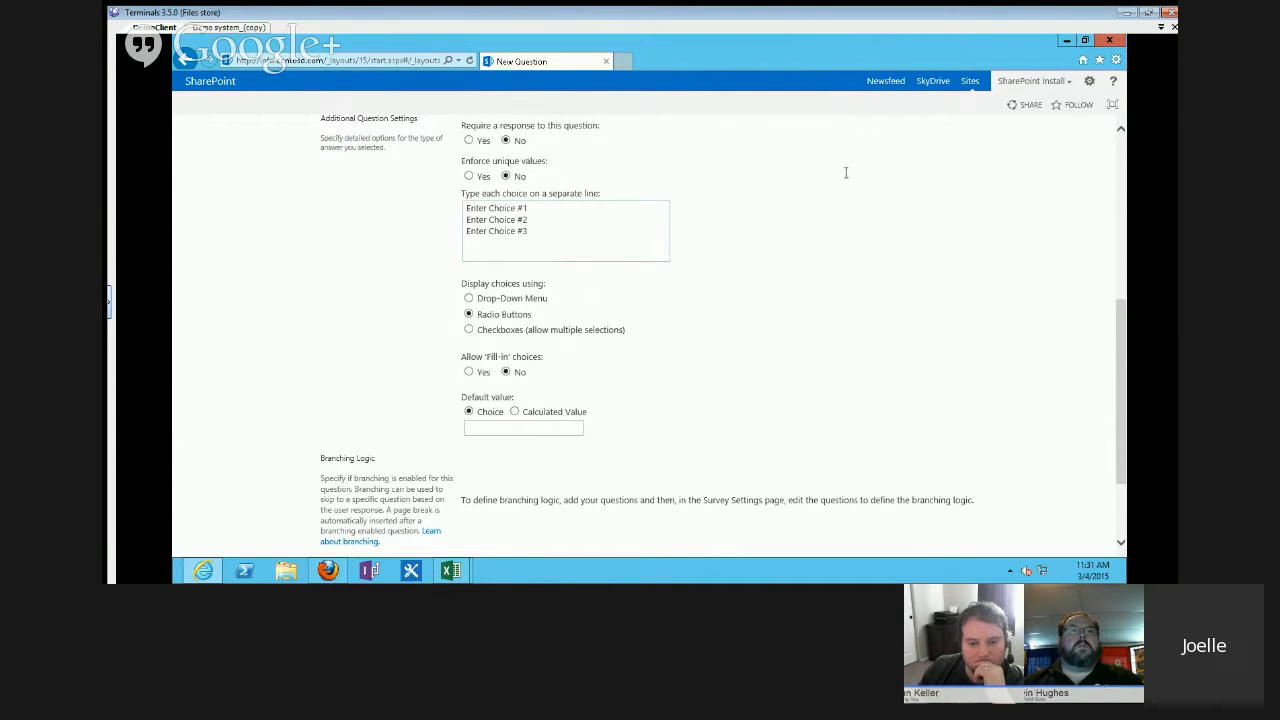
left_click(1117, 152)
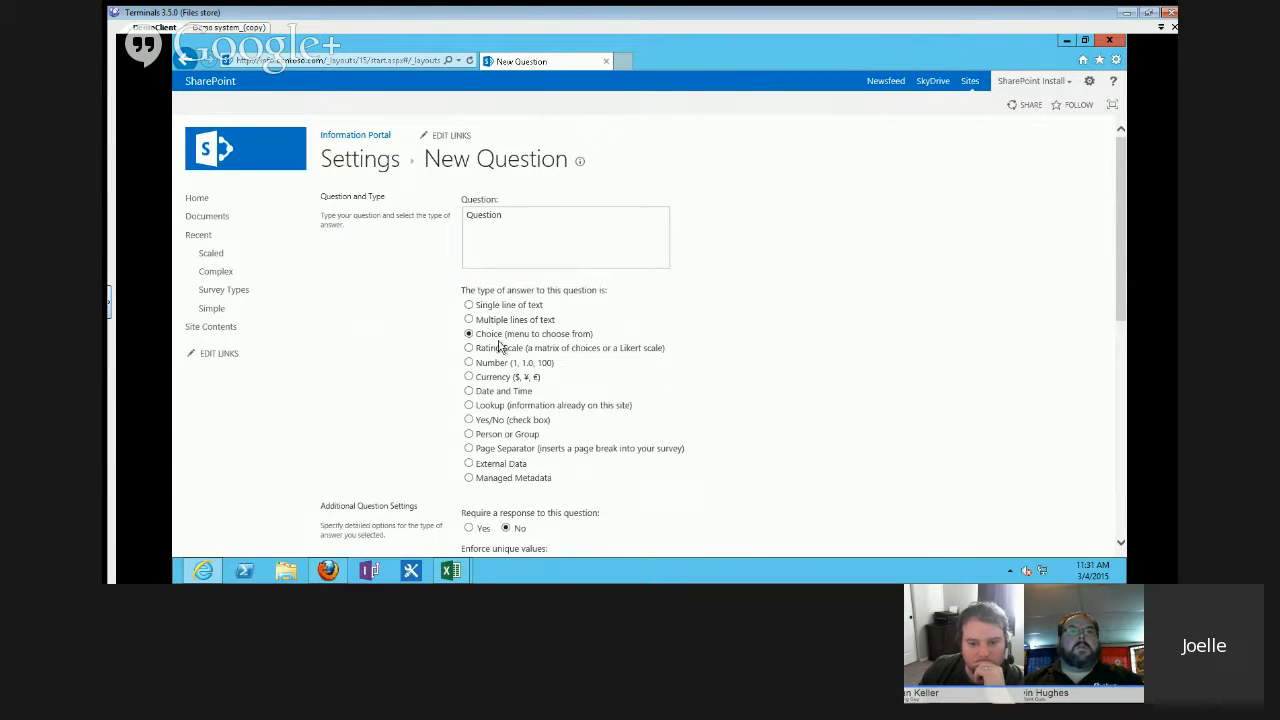
left_click(464, 393)
left_click_drag(1117, 243, 1111, 410)
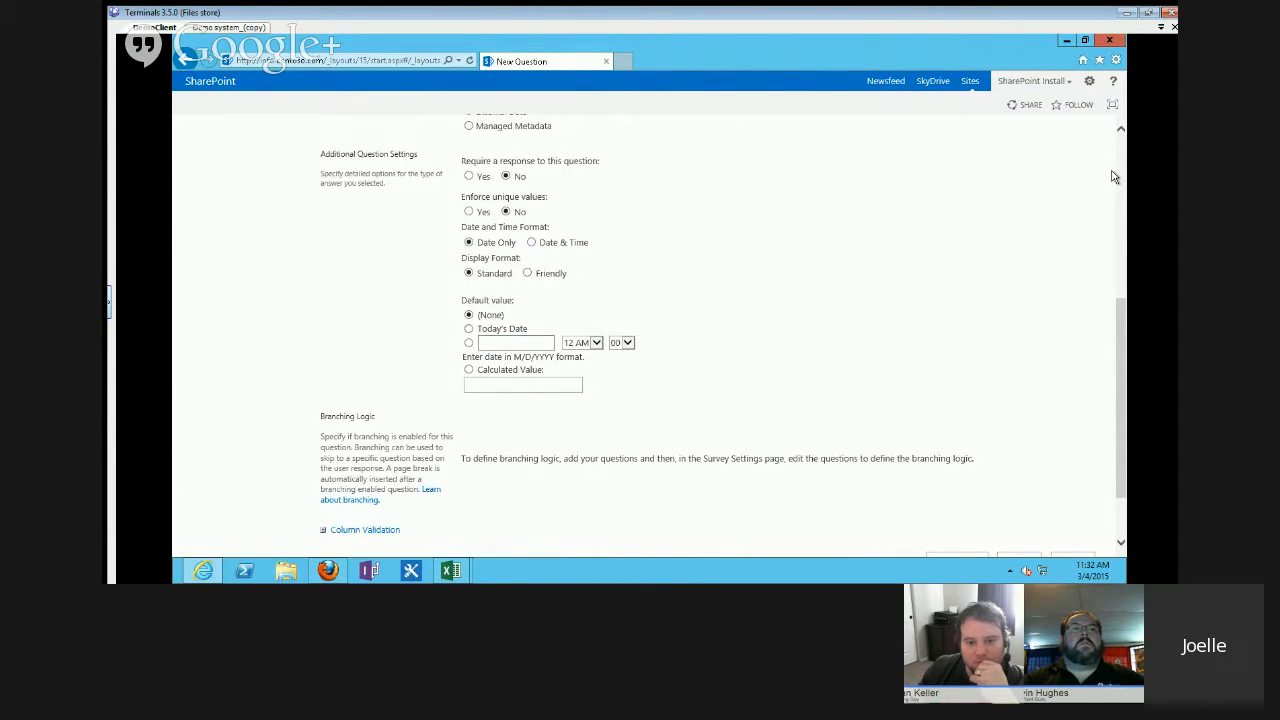
scroll(1113, 176, "up", 3)
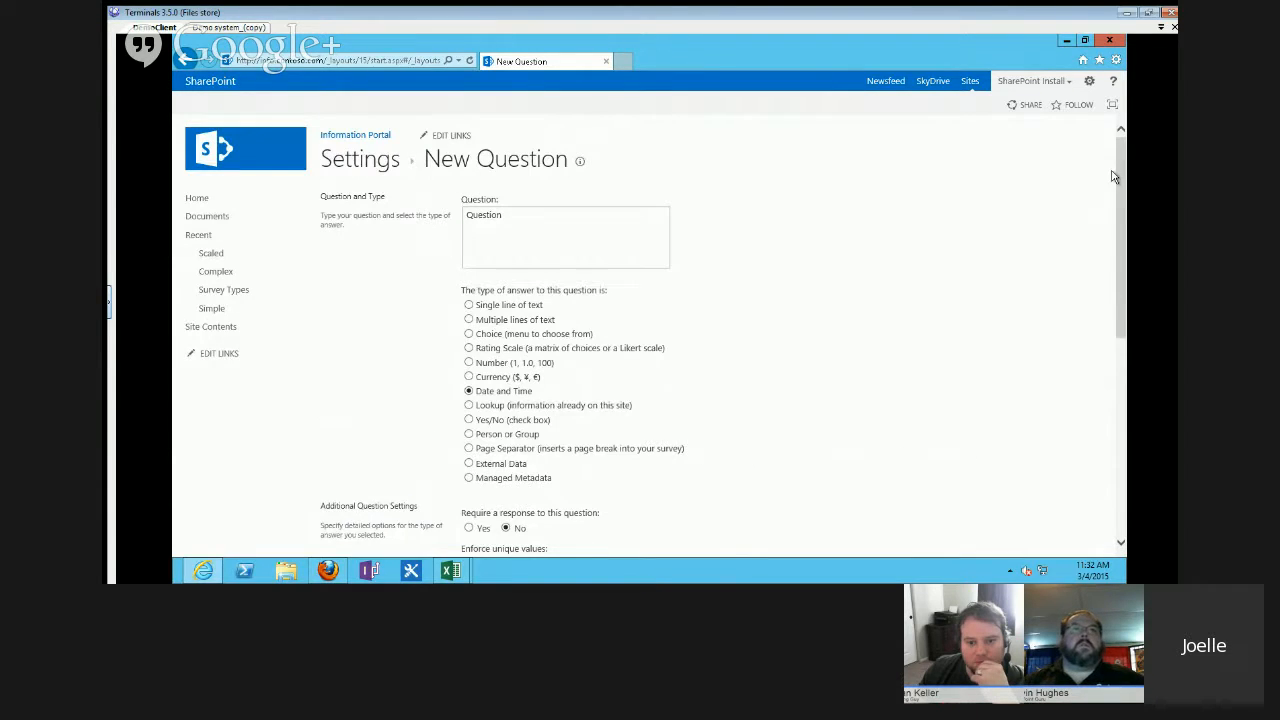
Set the draft question's answer type to Currency and review its value limits, decimal places and currency format settings.
left_click(468, 377)
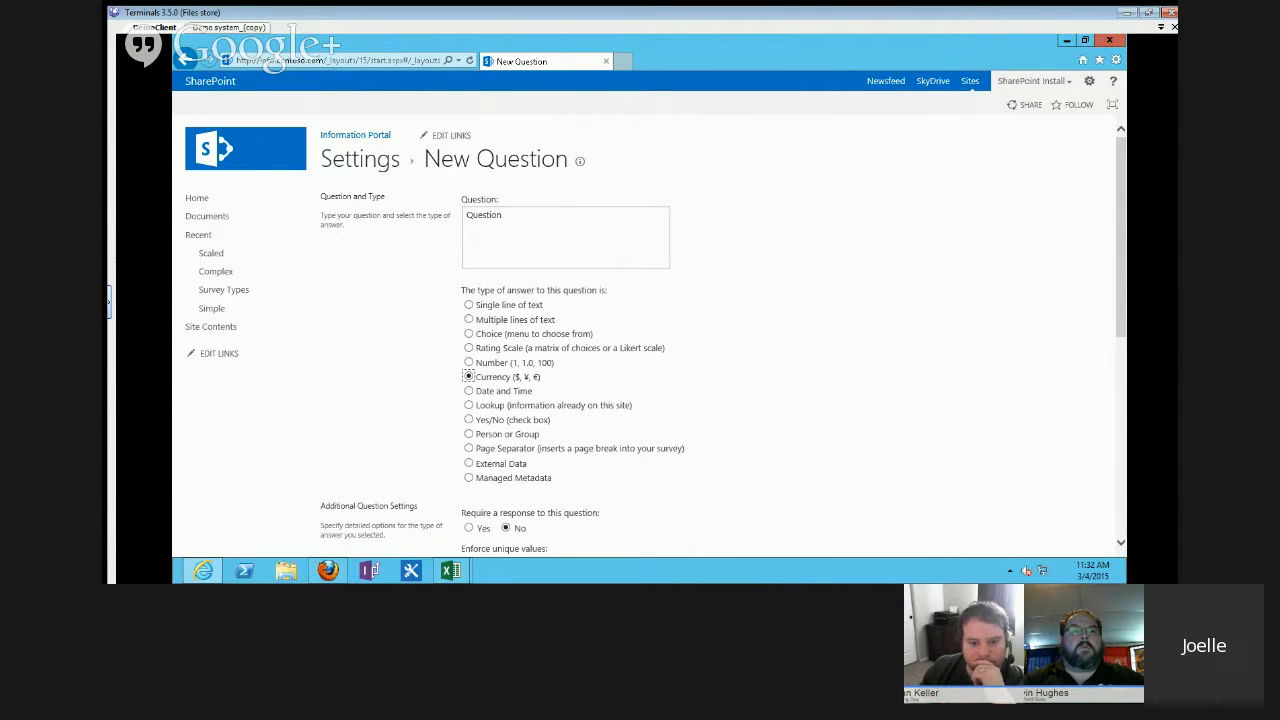
left_click(1114, 459)
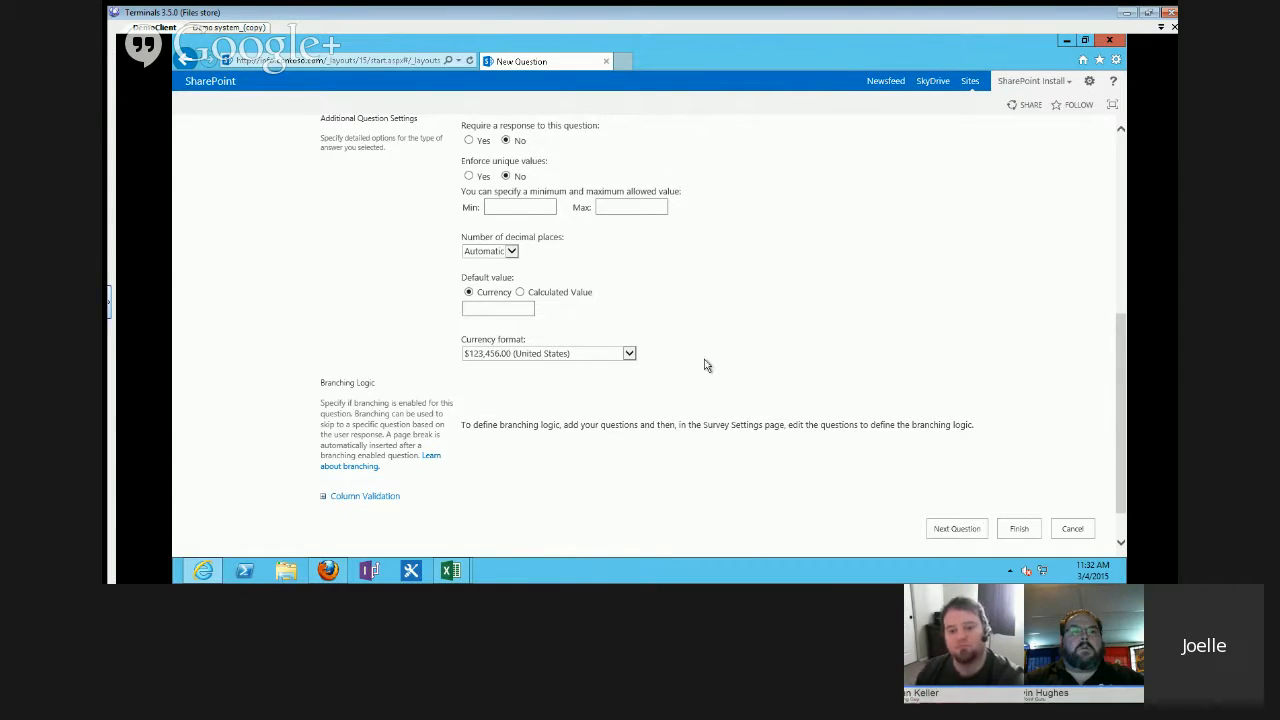
left_click(1113, 185)
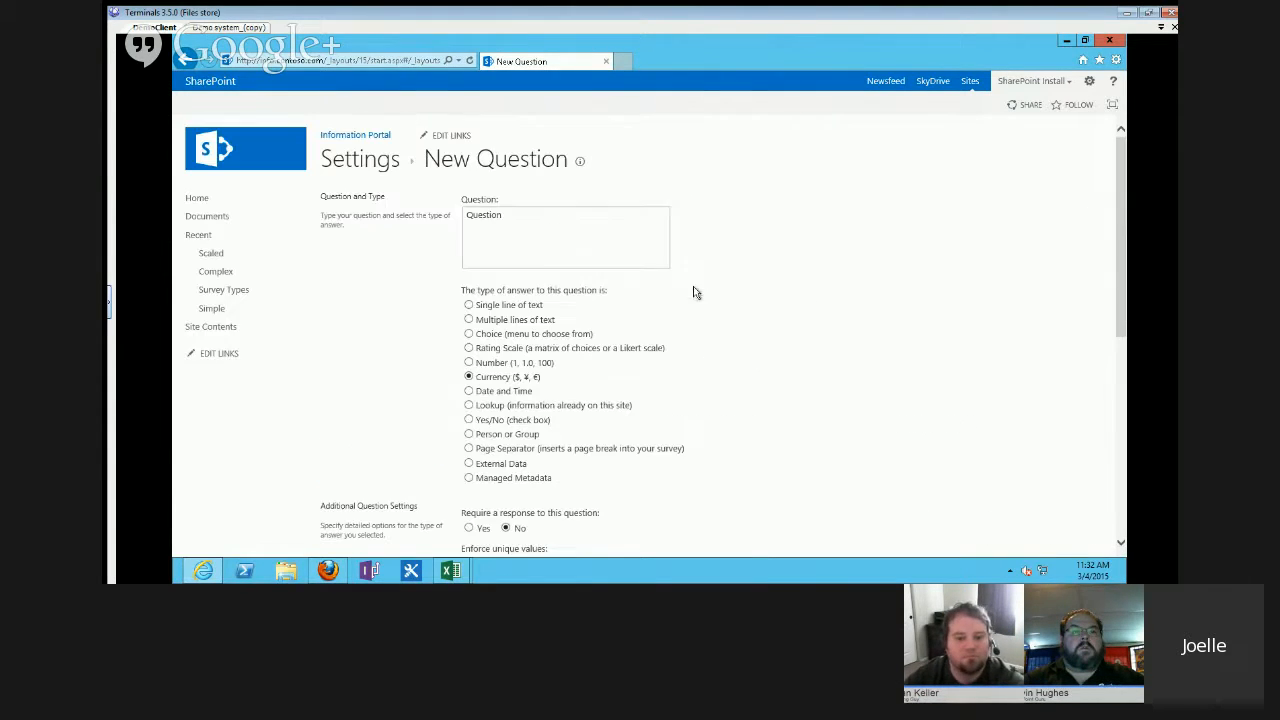
Return the draft question to the Choice type, read its branching logic note, and cancel the new question.
left_click(469, 334)
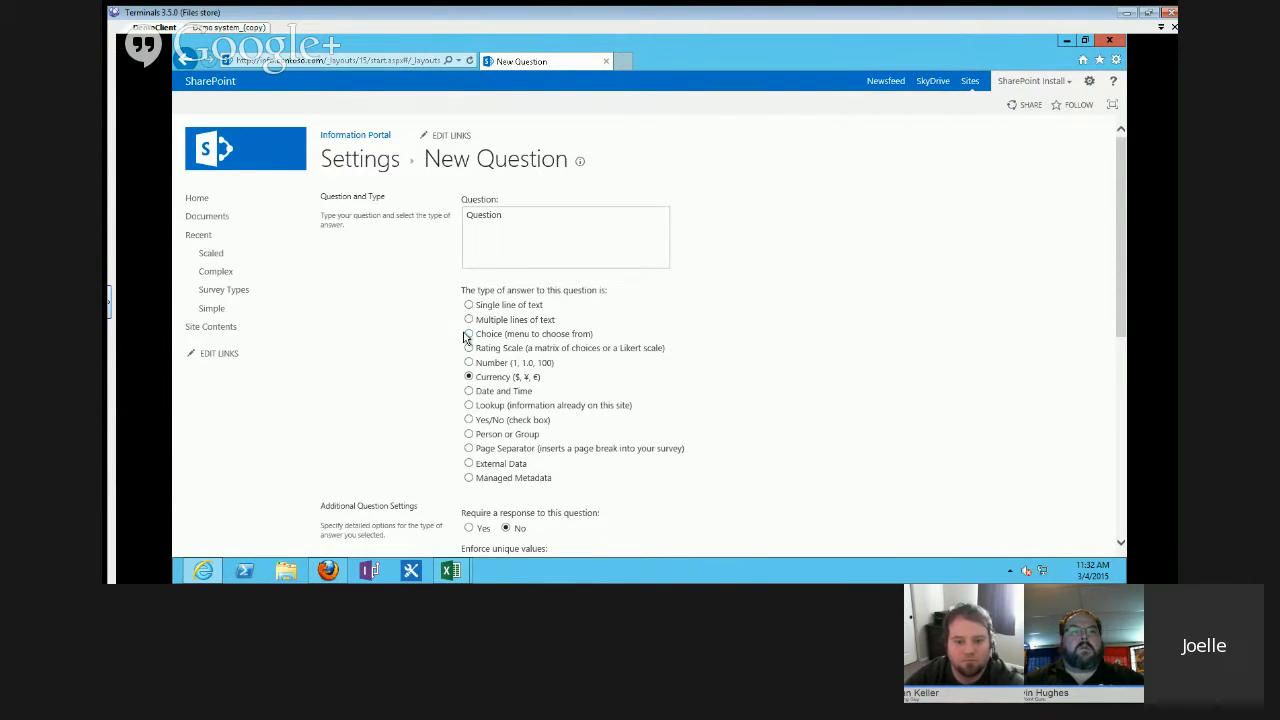
left_click(1122, 462)
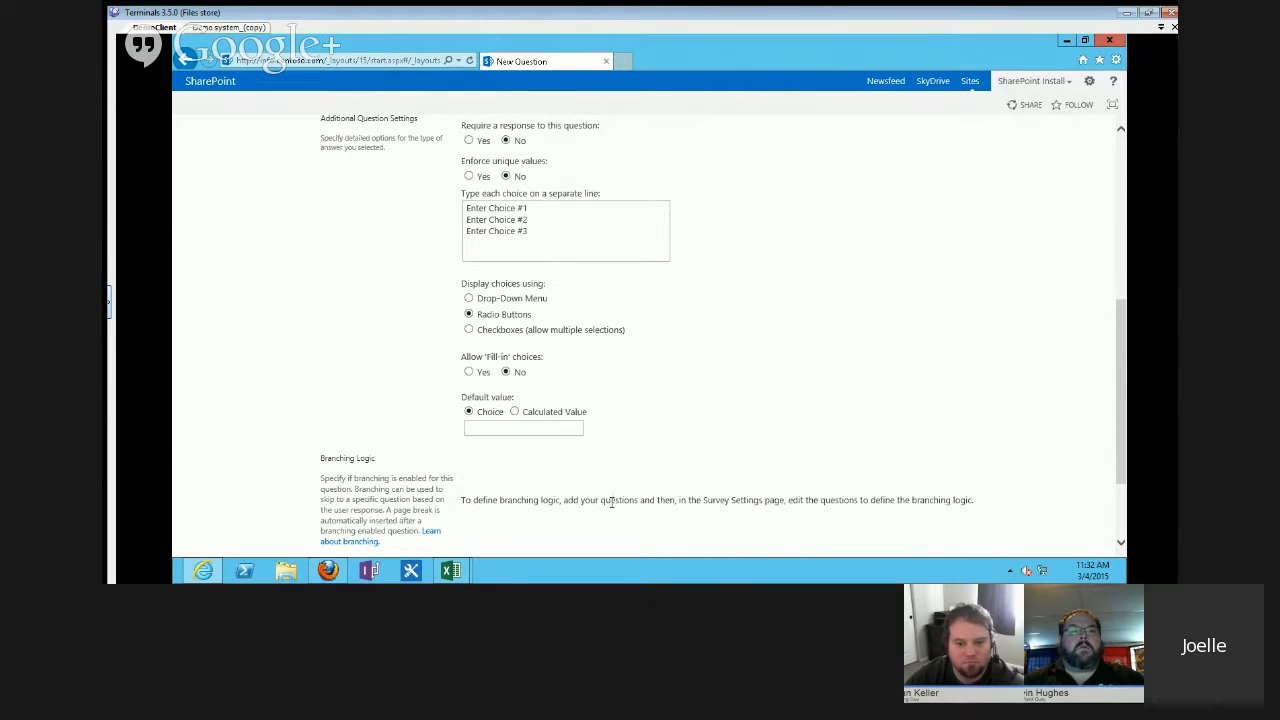
scroll(1042, 428, "down", 3)
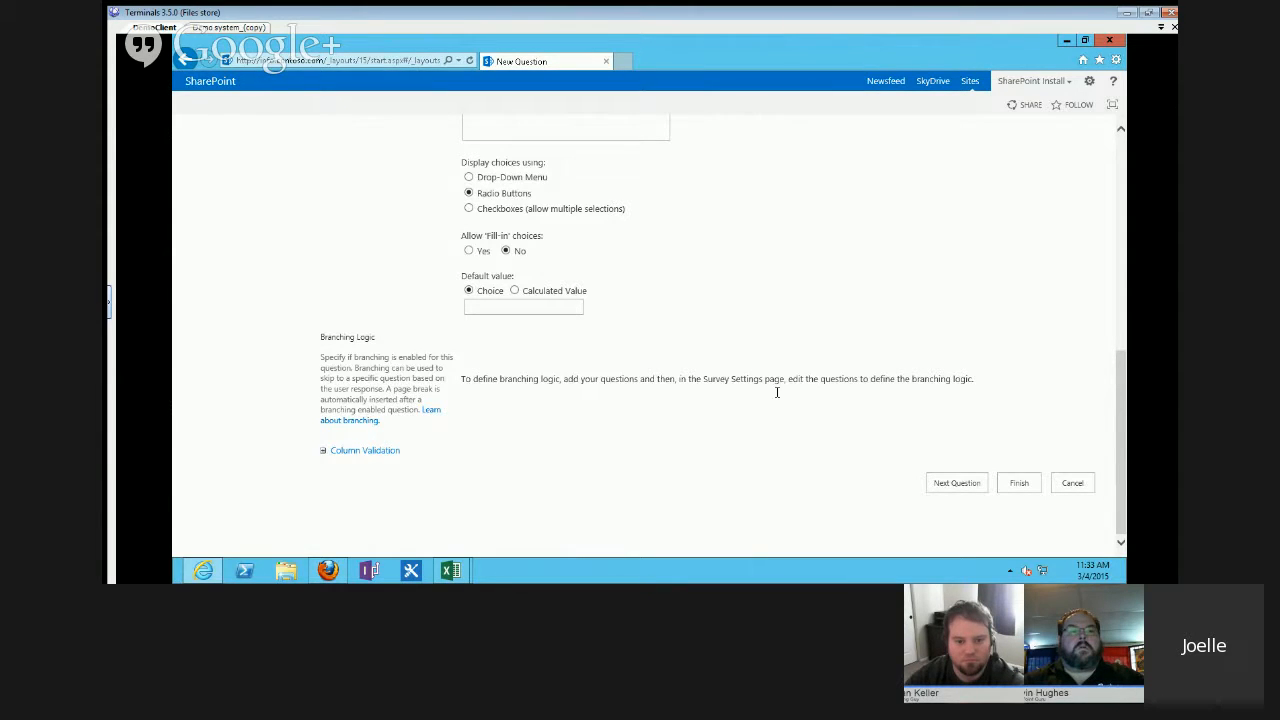
left_click(1036, 484)
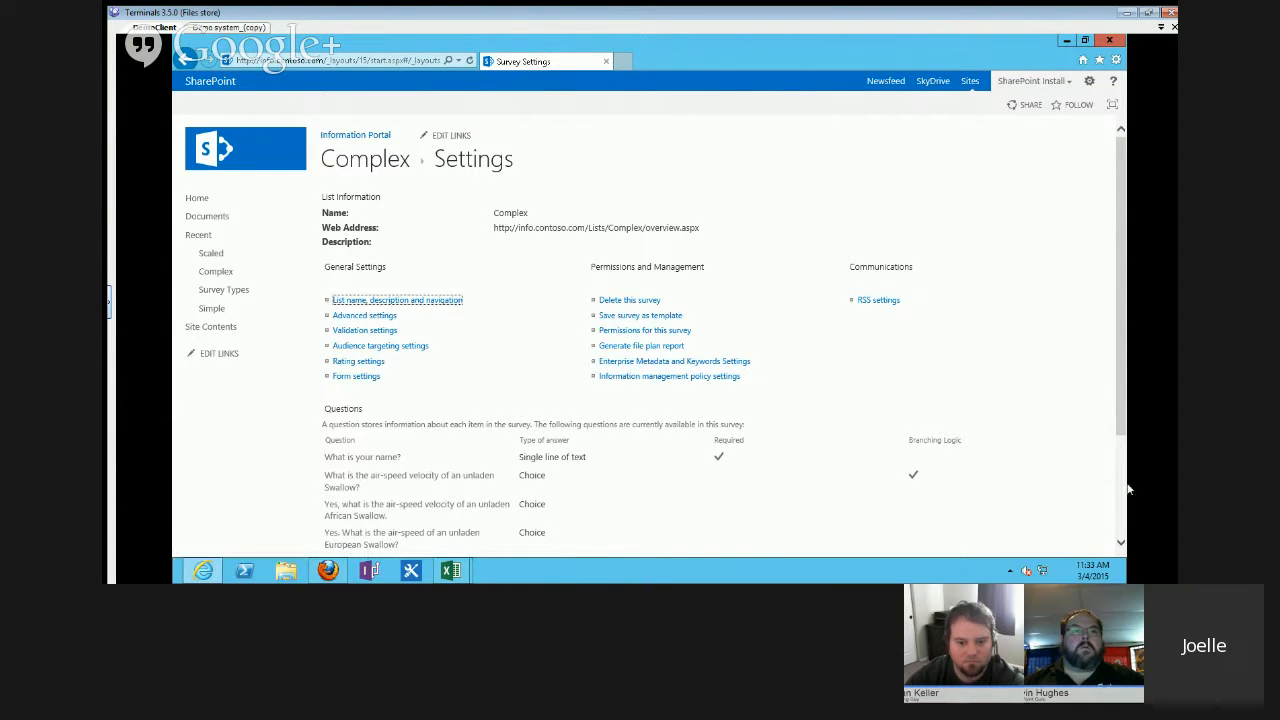
Reopen "What is the air-speed velocity of an unladen Swallow?" to review its answer types and branching targets, and return to the Complex settings.
scroll(1108, 486, "down", 3)
left_click(383, 333)
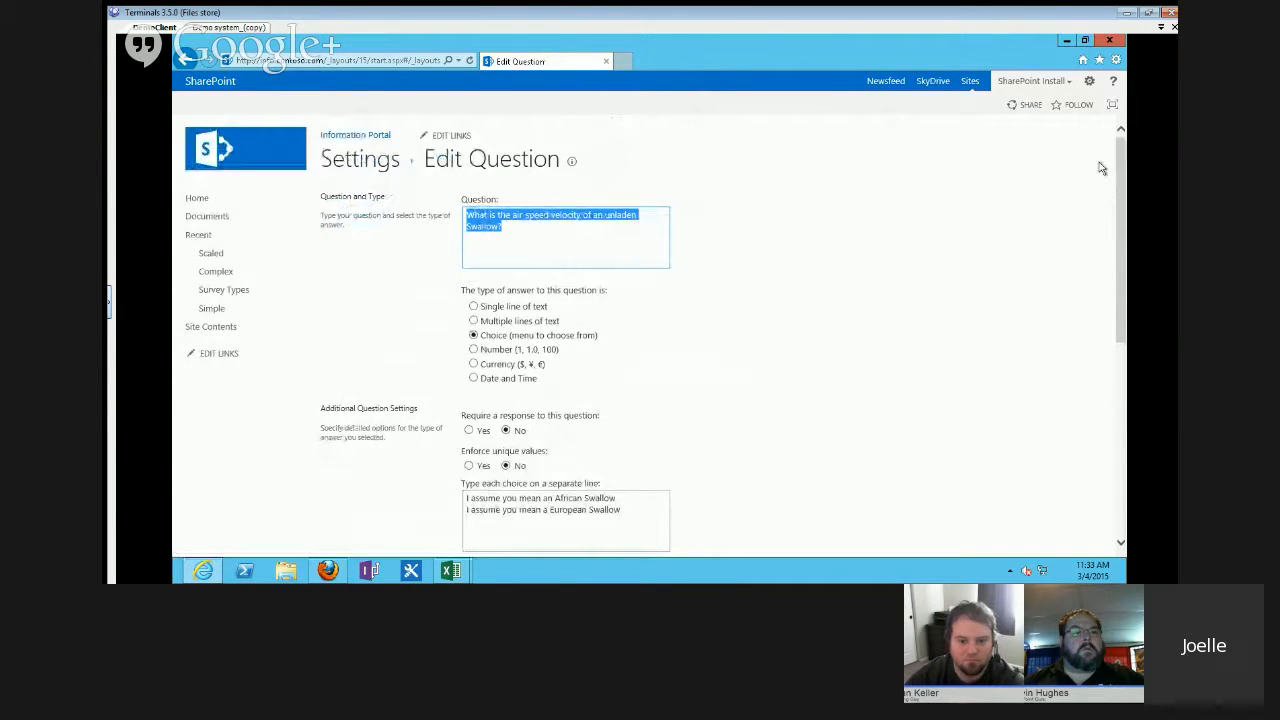
left_click_drag(1119, 168, 1118, 373)
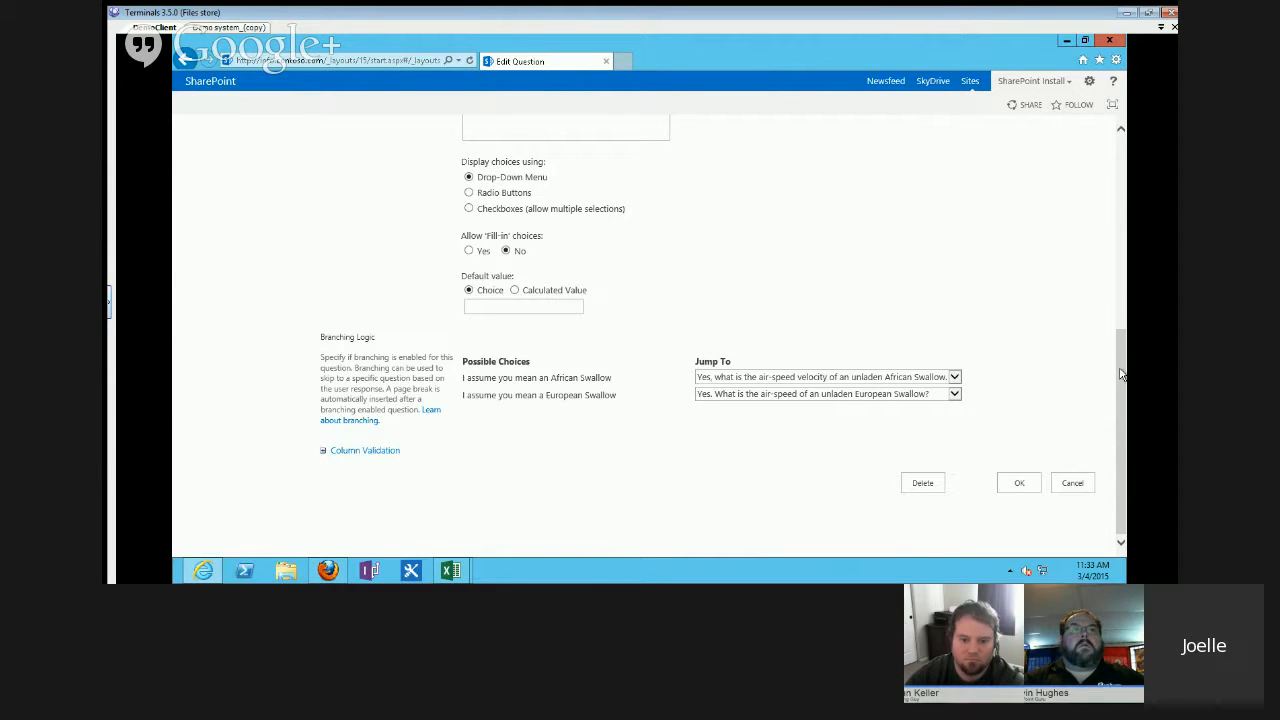
left_click(1121, 150)
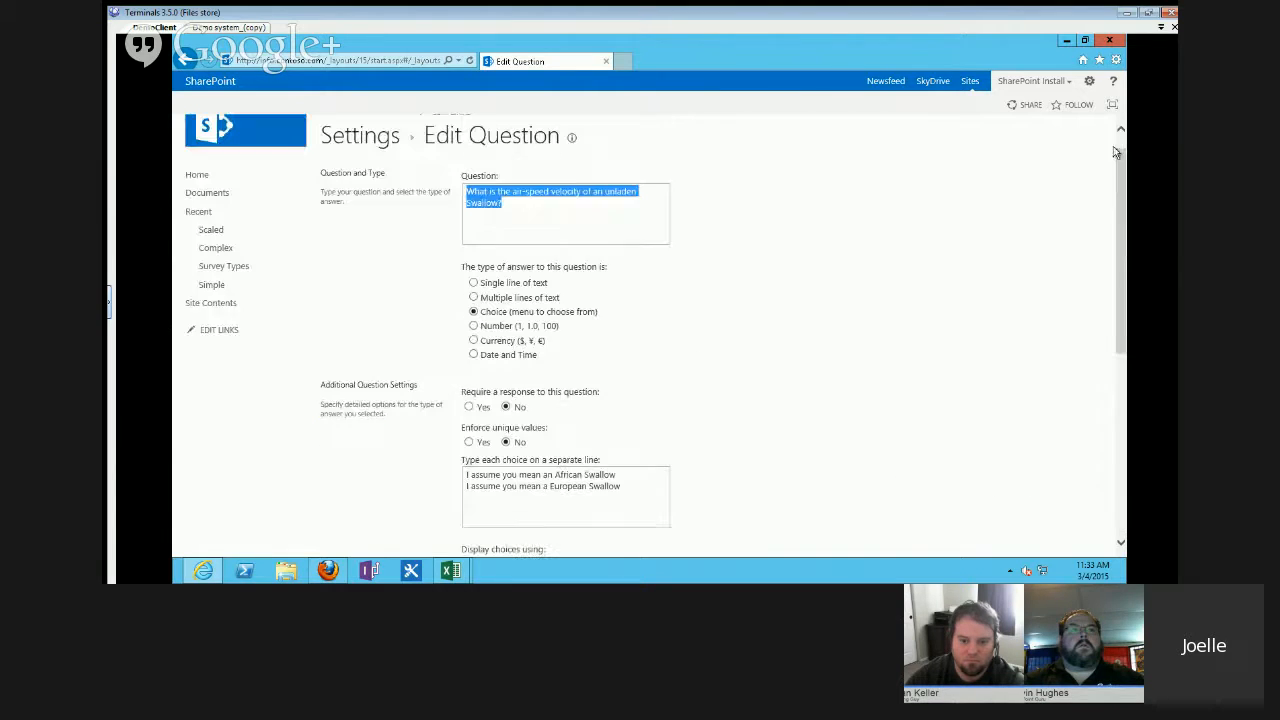
left_click_drag(1120, 174, 1119, 144)
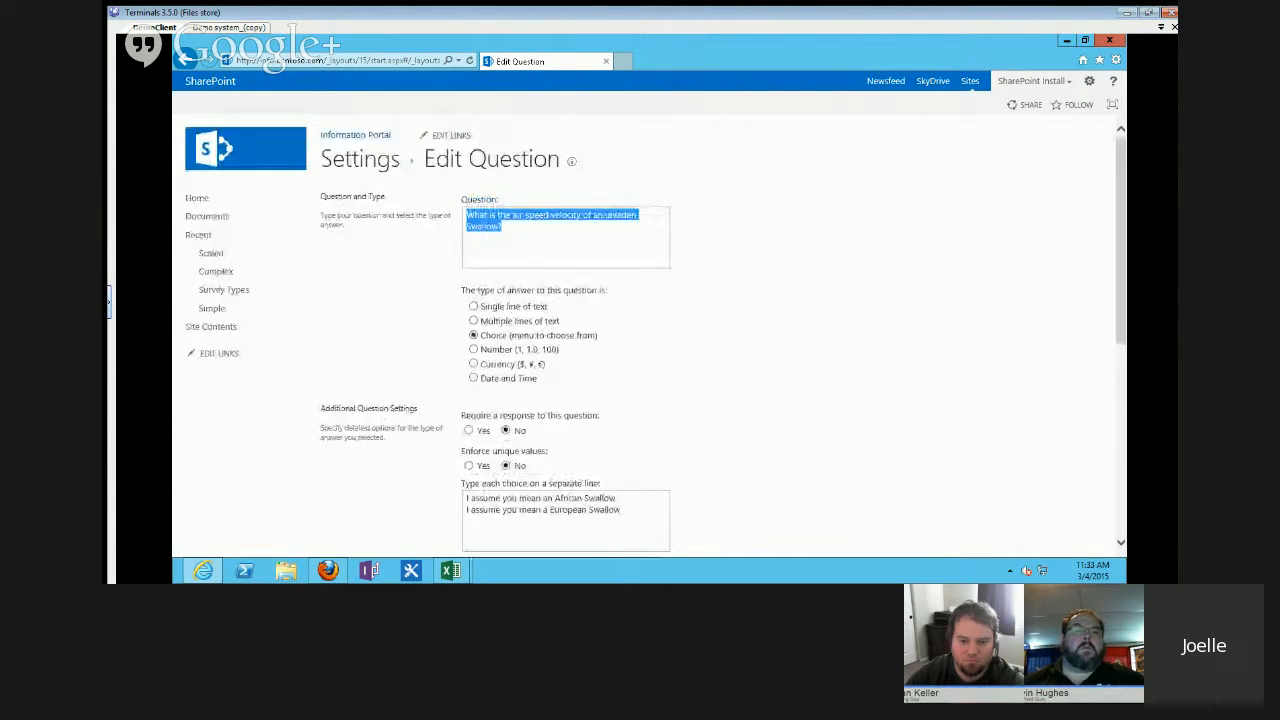
left_click(806, 501)
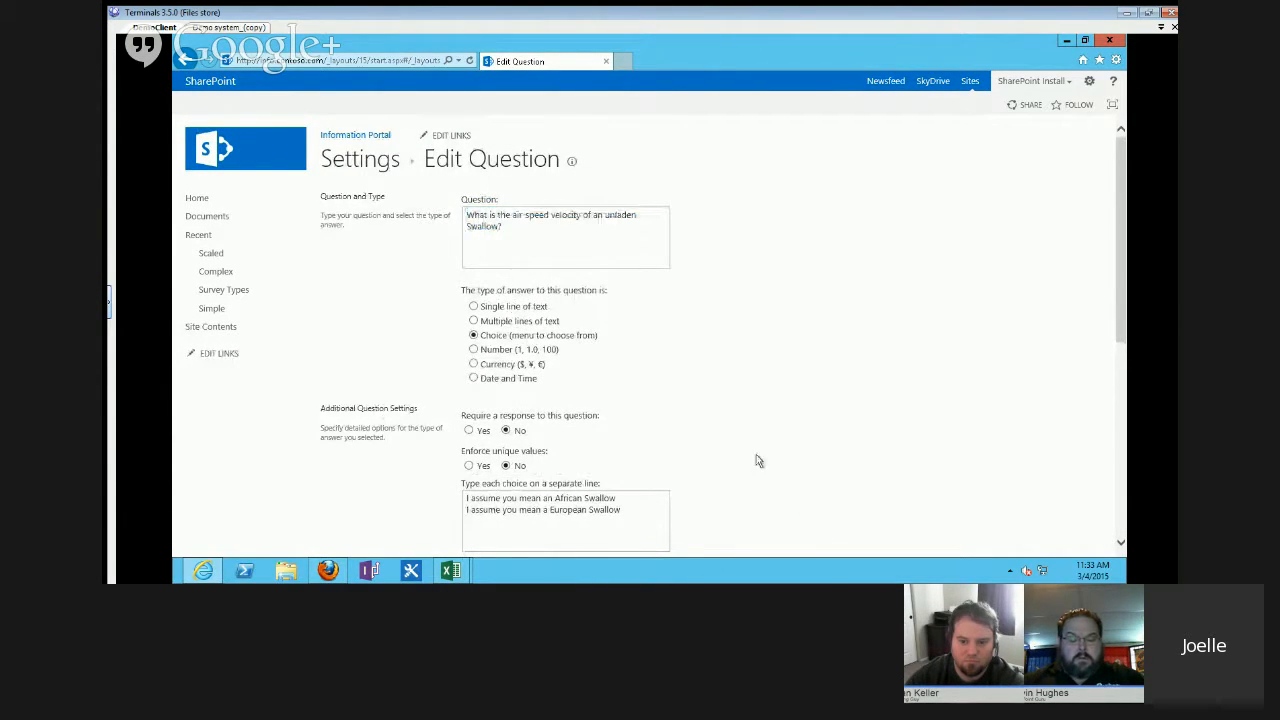
left_click(184, 61)
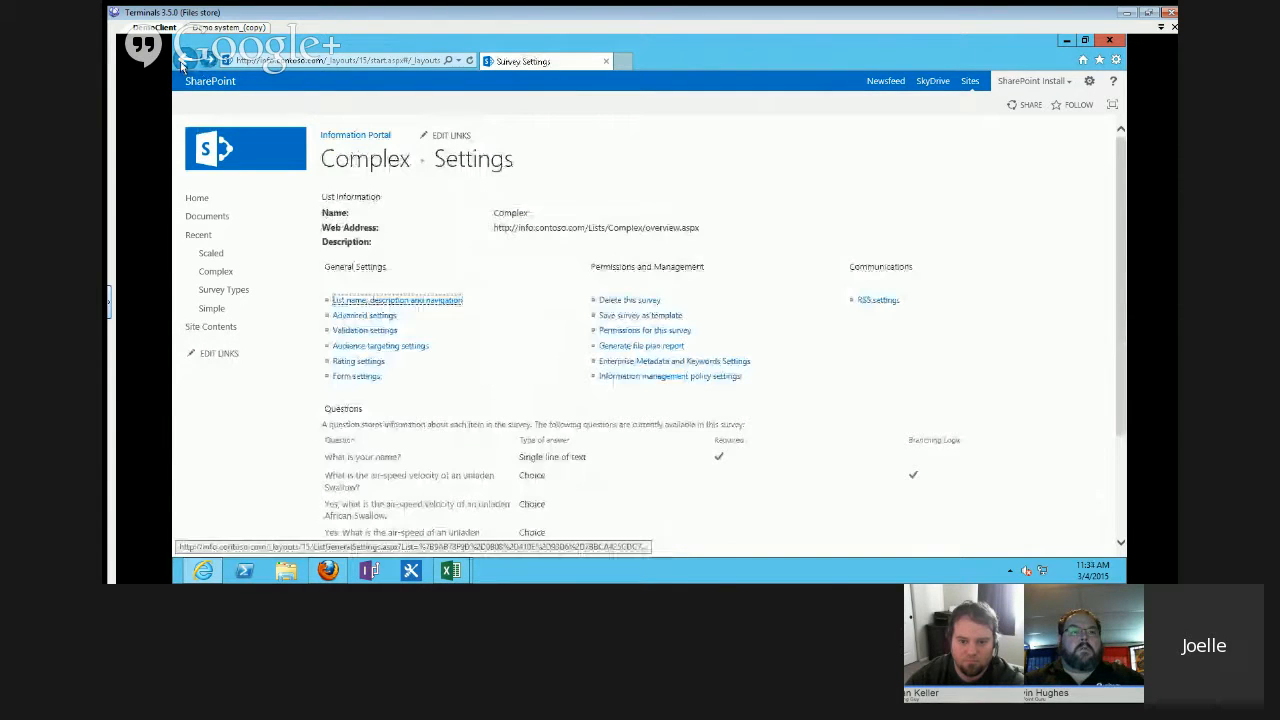
On the Survey Types page, try to respond to the Simple survey again, and open a new Complex response.
left_click(217, 290)
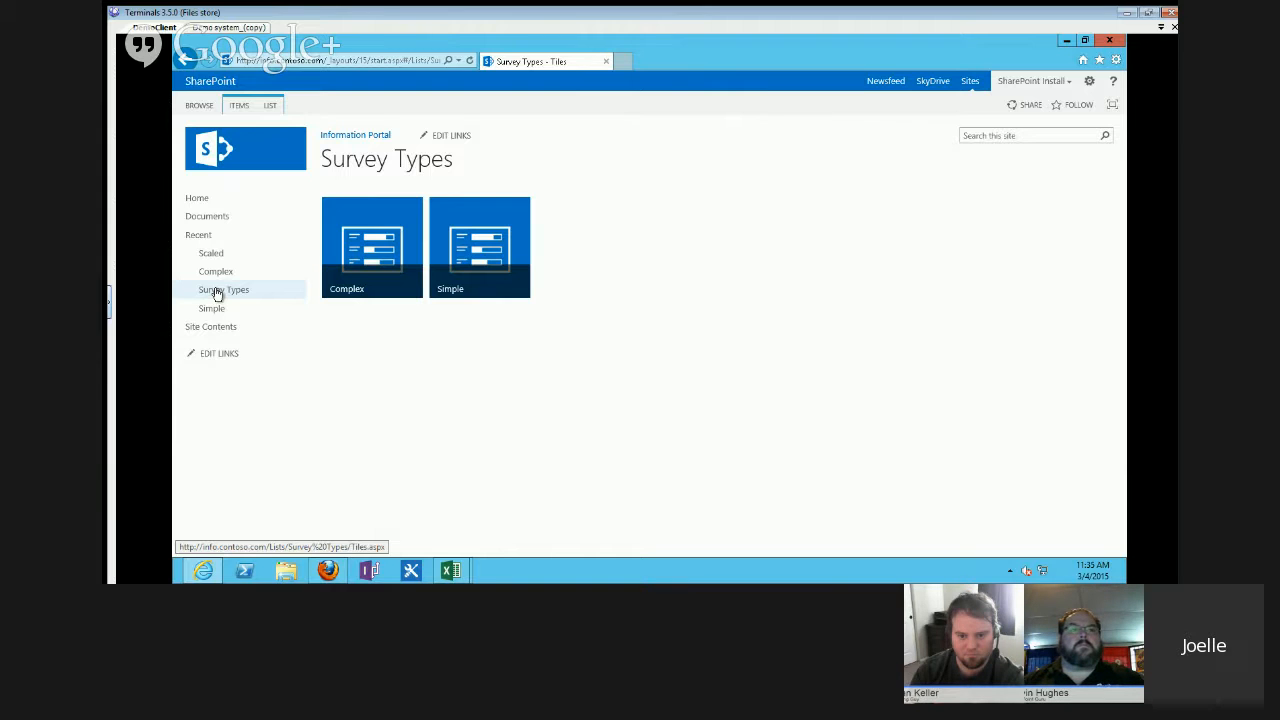
left_click(465, 258)
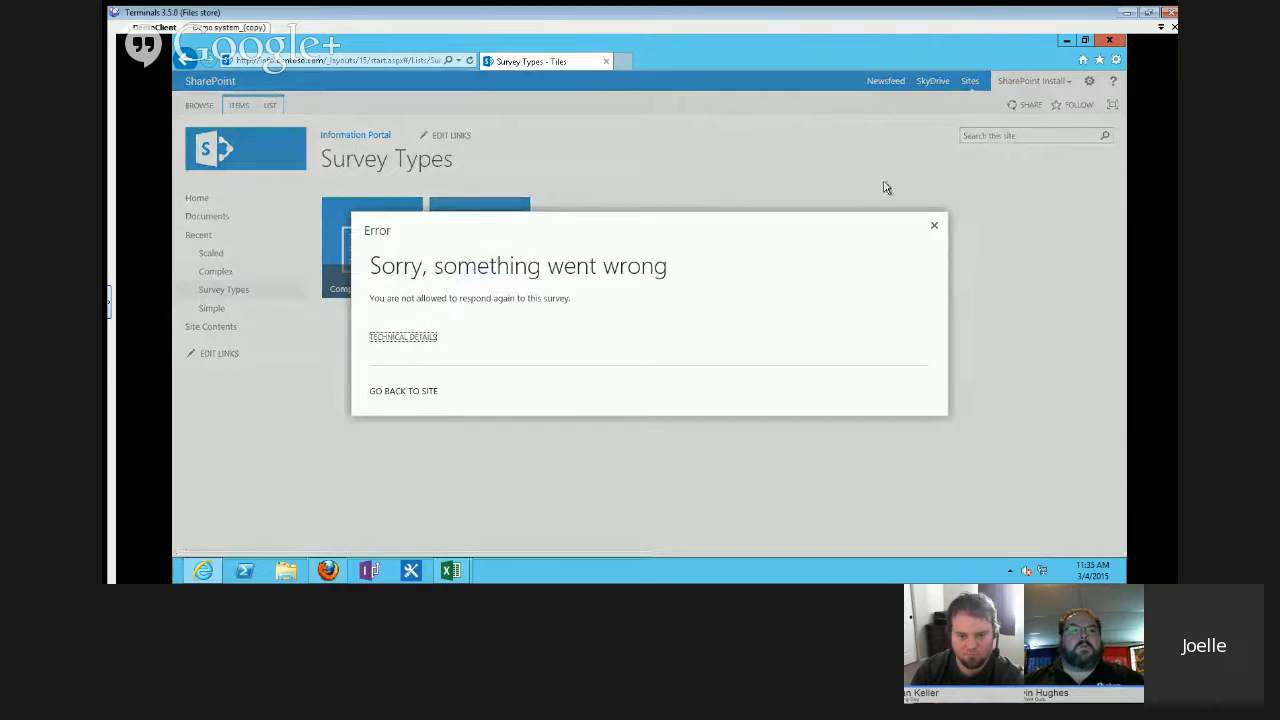
left_click(935, 229)
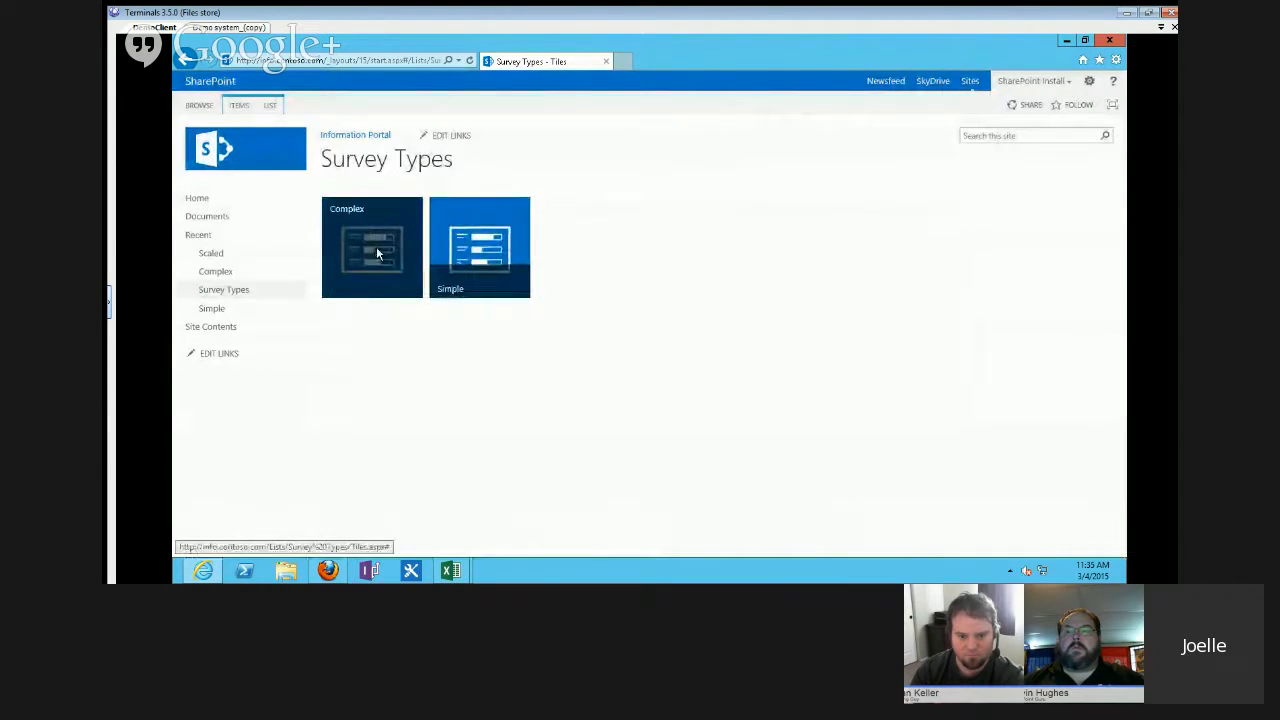
left_click(376, 252)
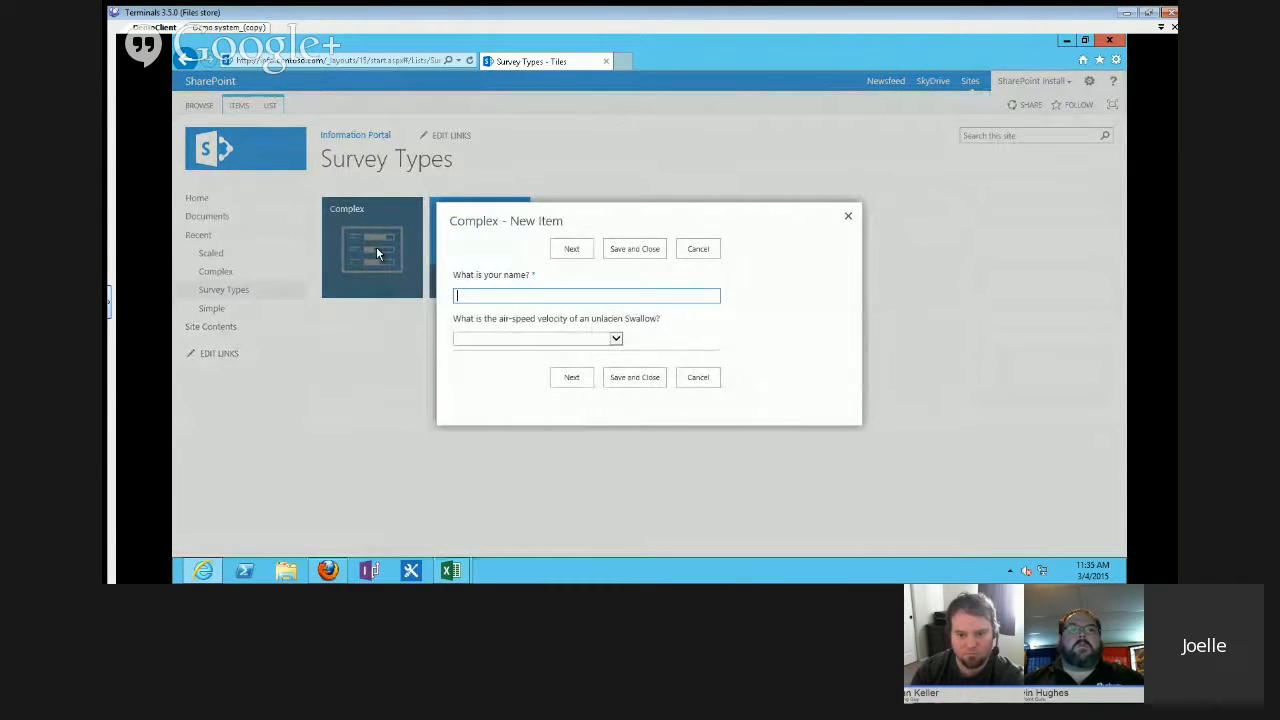